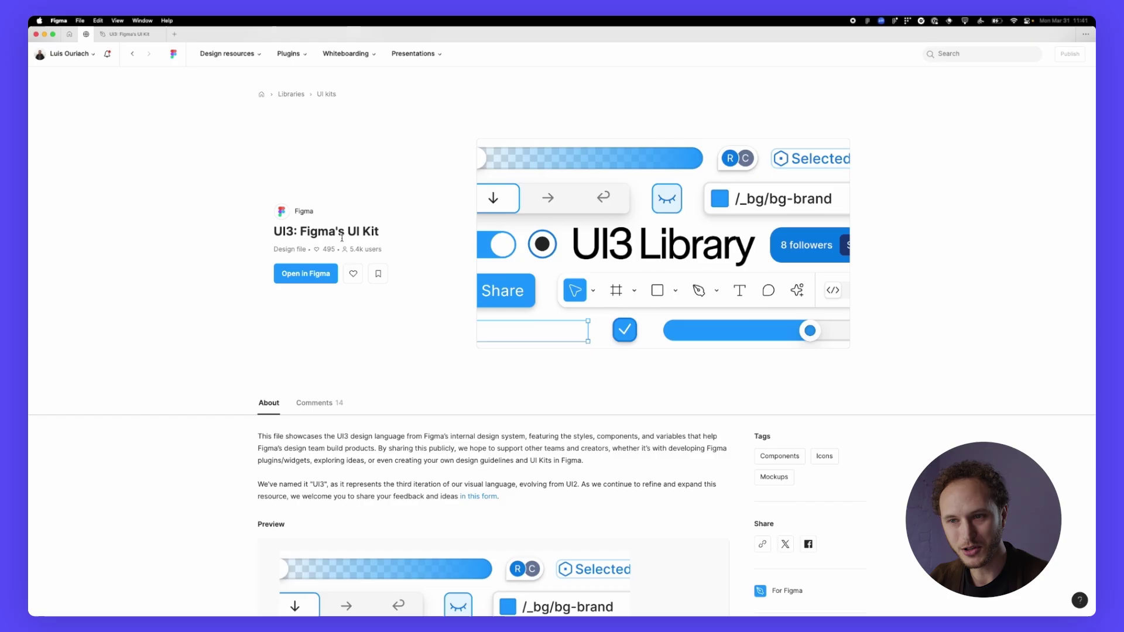
# - Leave the Community page and switch to the open UI3: Figma's UI Kit file tab
pyautogui.moveTo(391, 237); pyautogui.dragTo(281, 240)
pyautogui.click(230, 235)
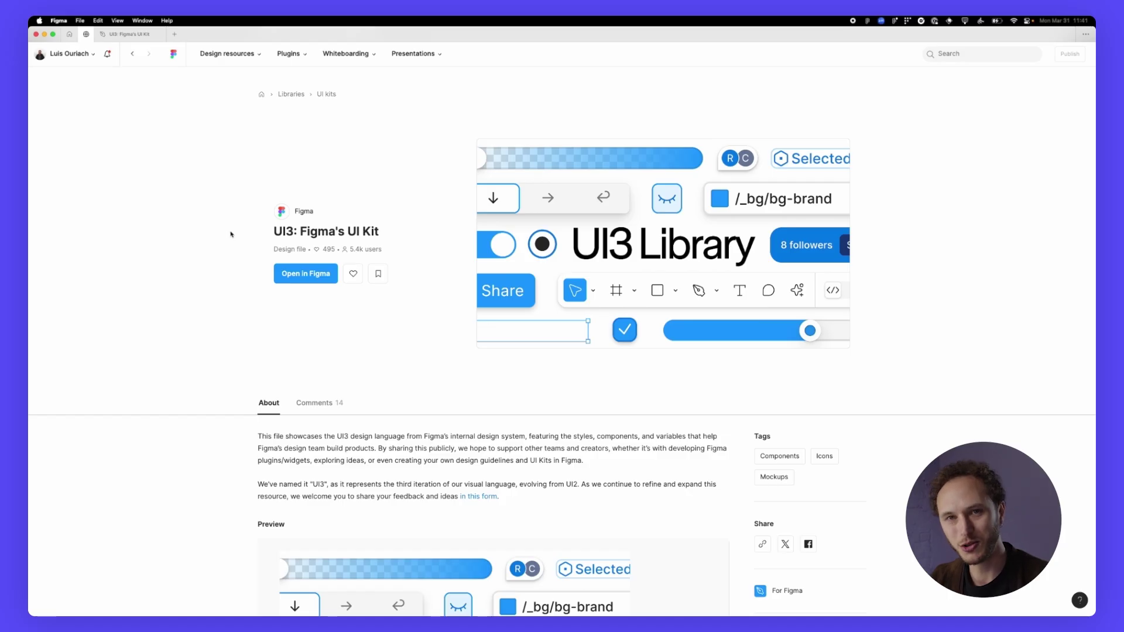
pyautogui.click(129, 34)
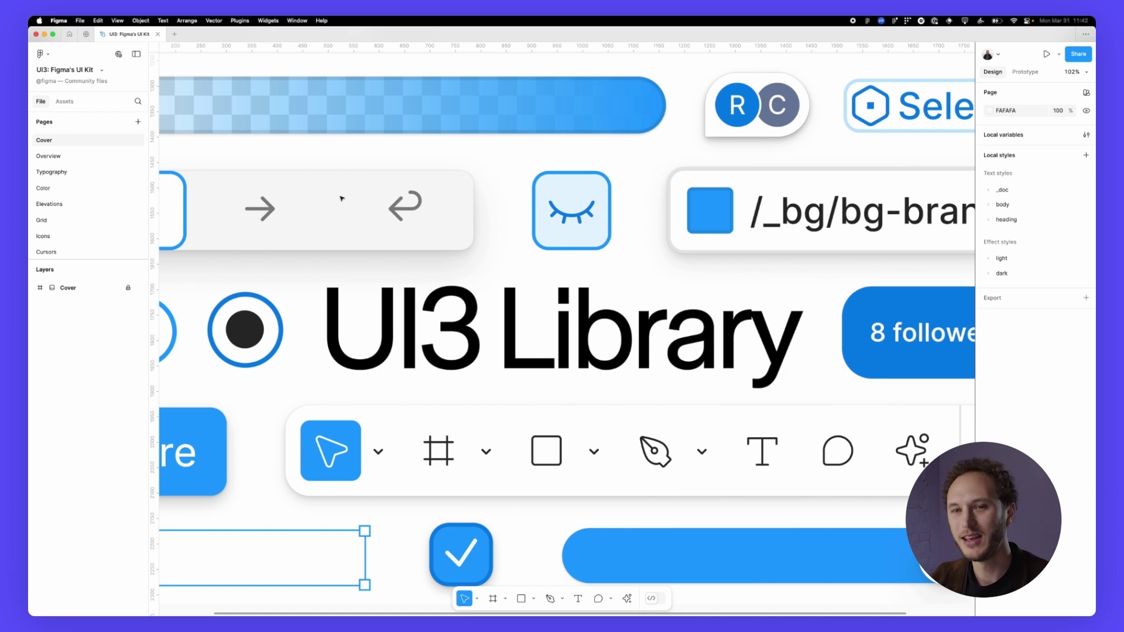
# - Open the Overview page and zoom into its Additional Resources links
pyautogui.click(49, 156)
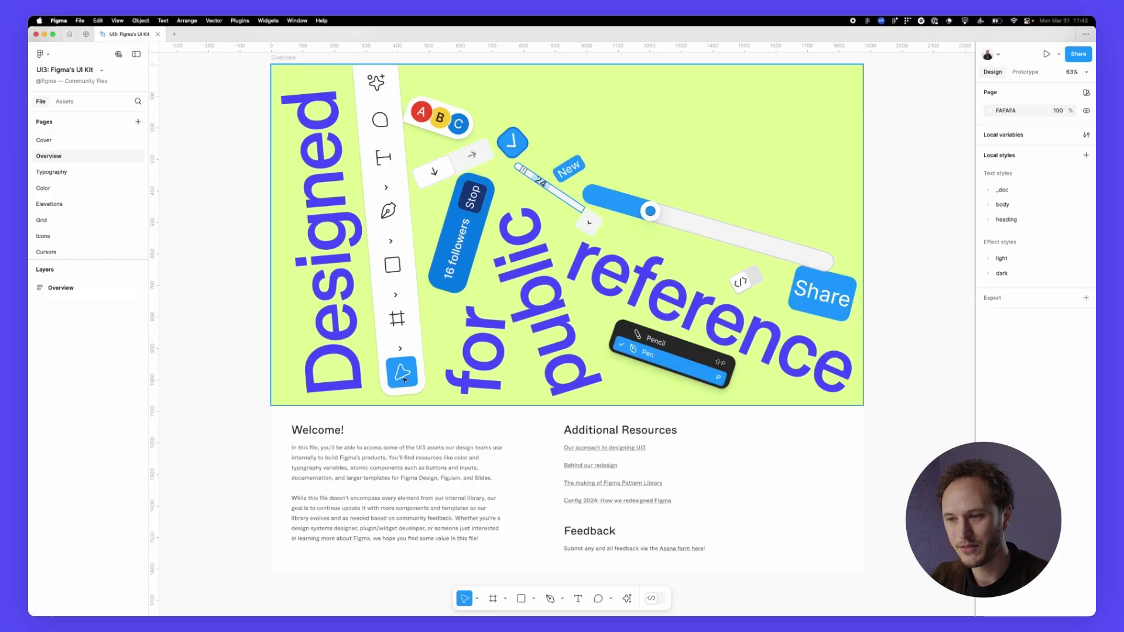
pyautogui.scroll(5, 607, 514)
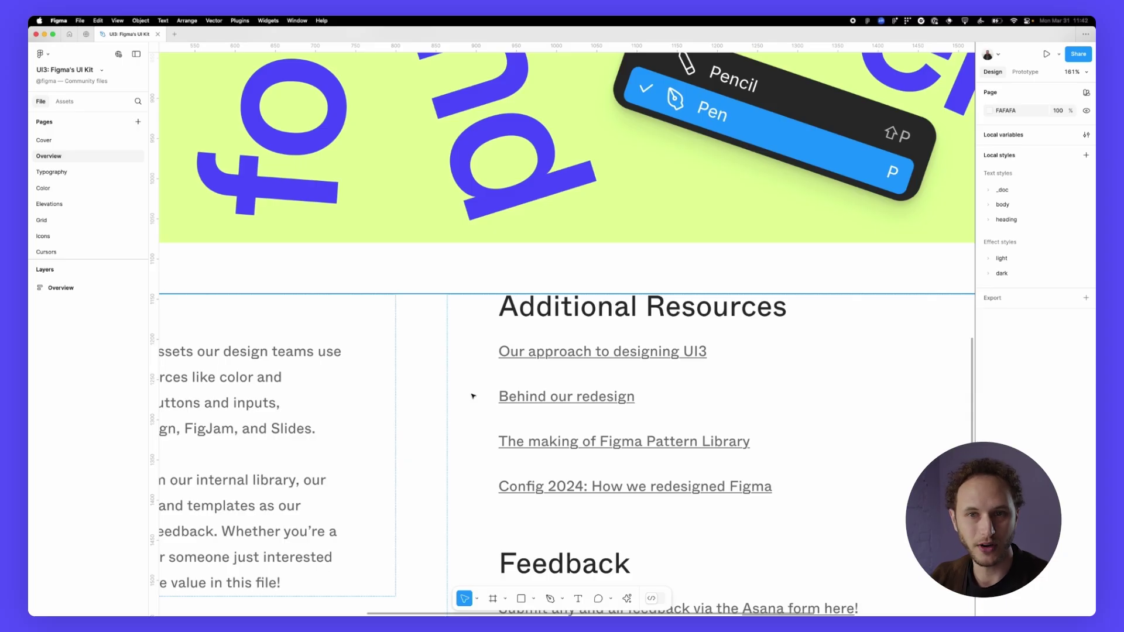
# - On the Typography page, inspect the display heading's heading/display text style settings (48/56)
pyautogui.click(87, 172)
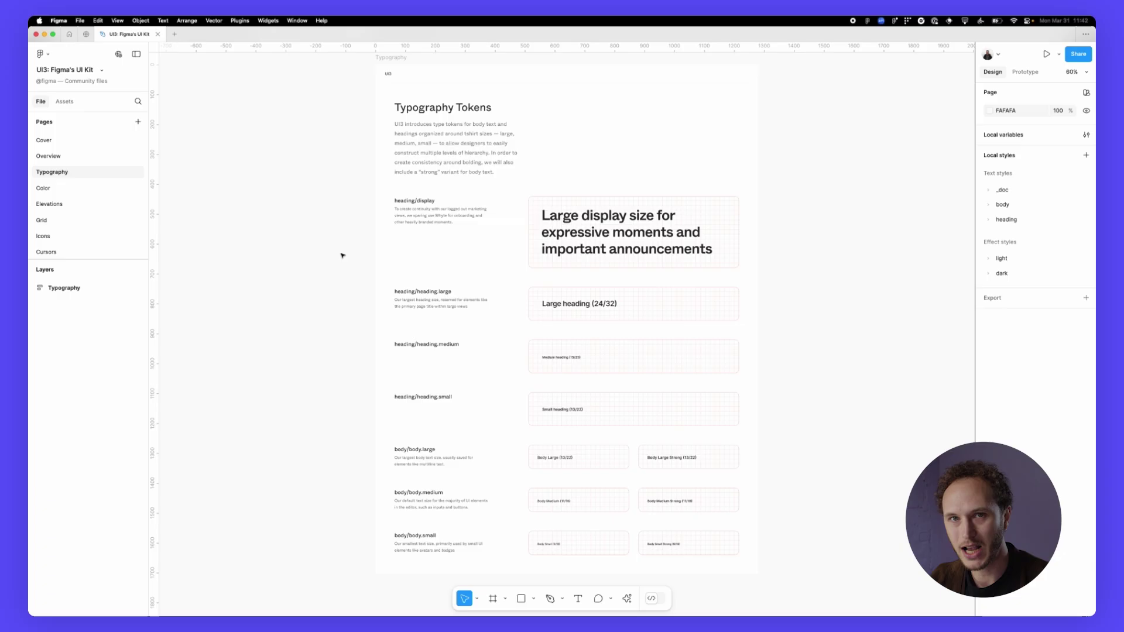
pyautogui.scroll(5, 585, 229)
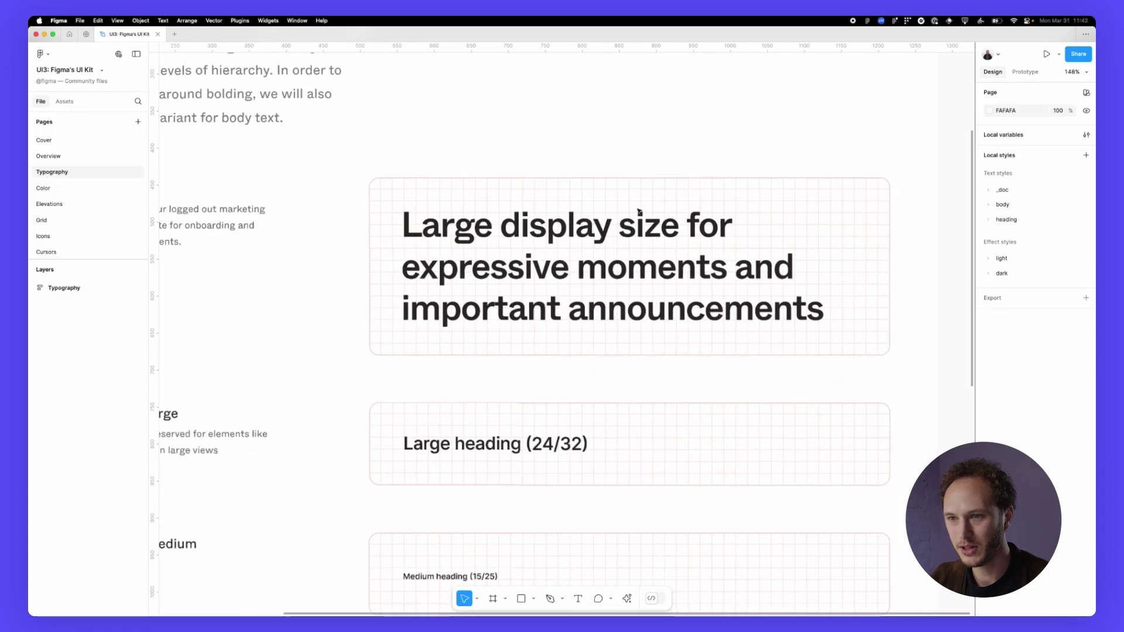
pyautogui.click(577, 228)
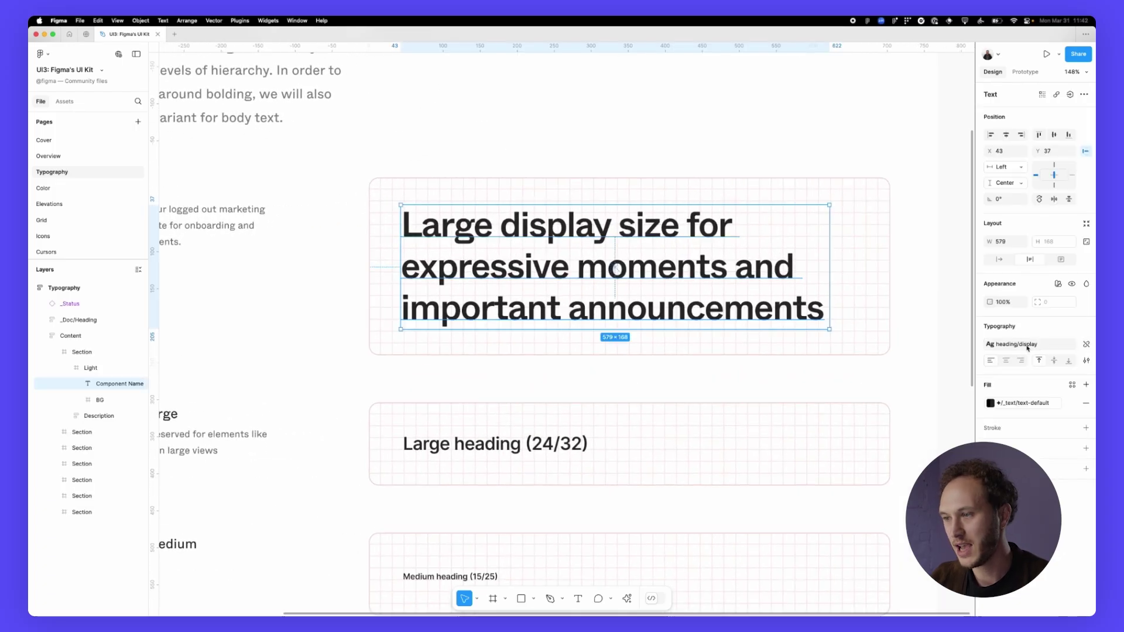
pyautogui.click(1027, 345)
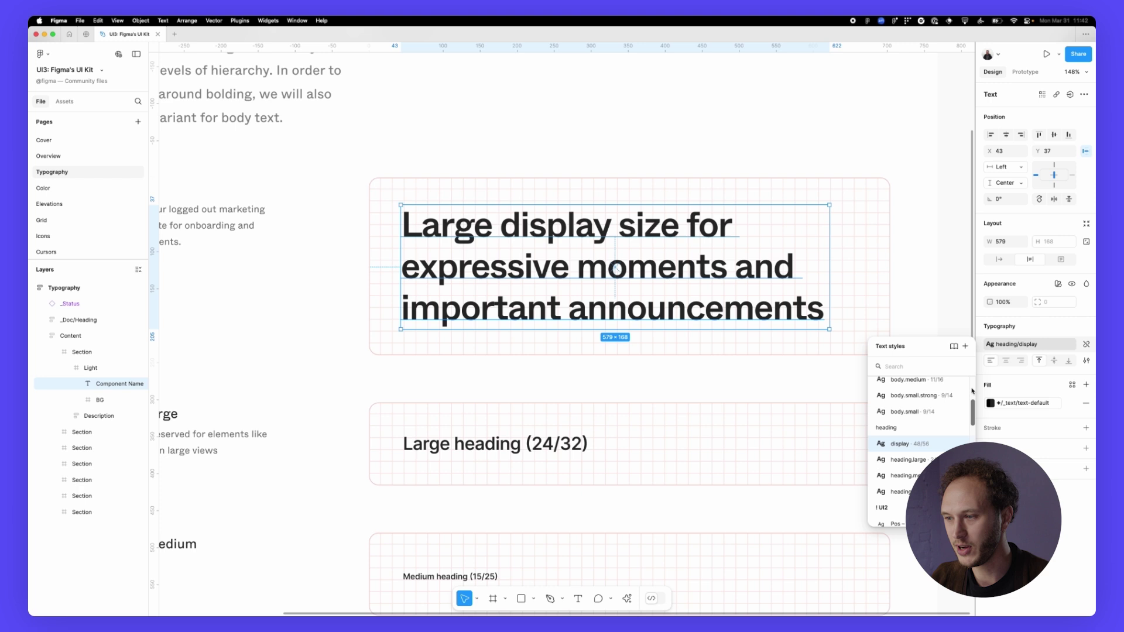
pyautogui.click(966, 443)
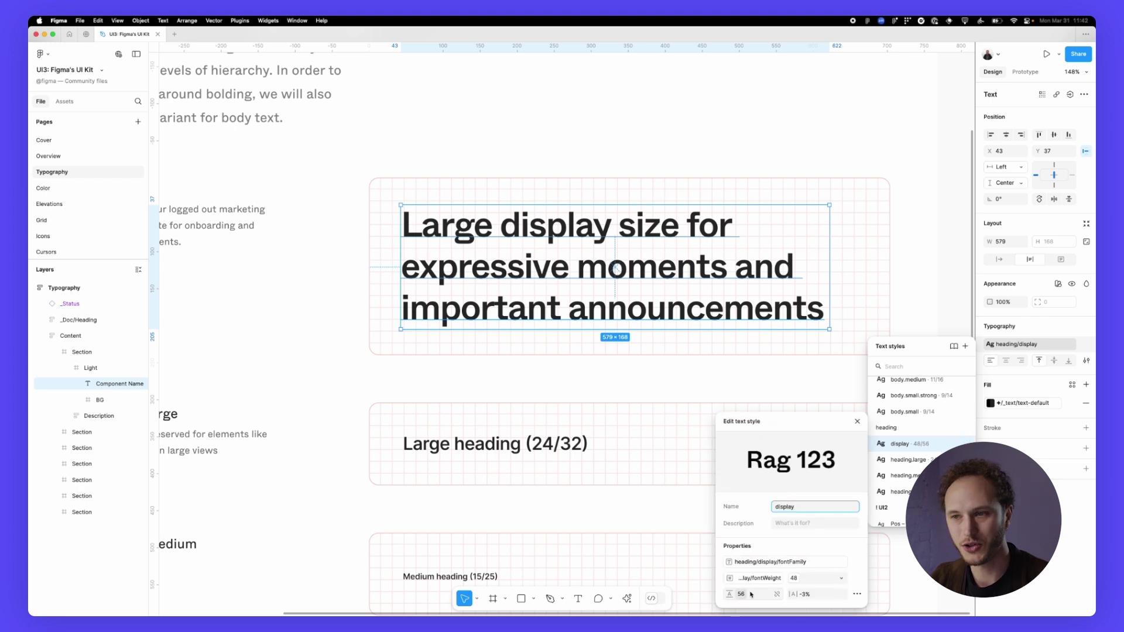
pyautogui.click(857, 422)
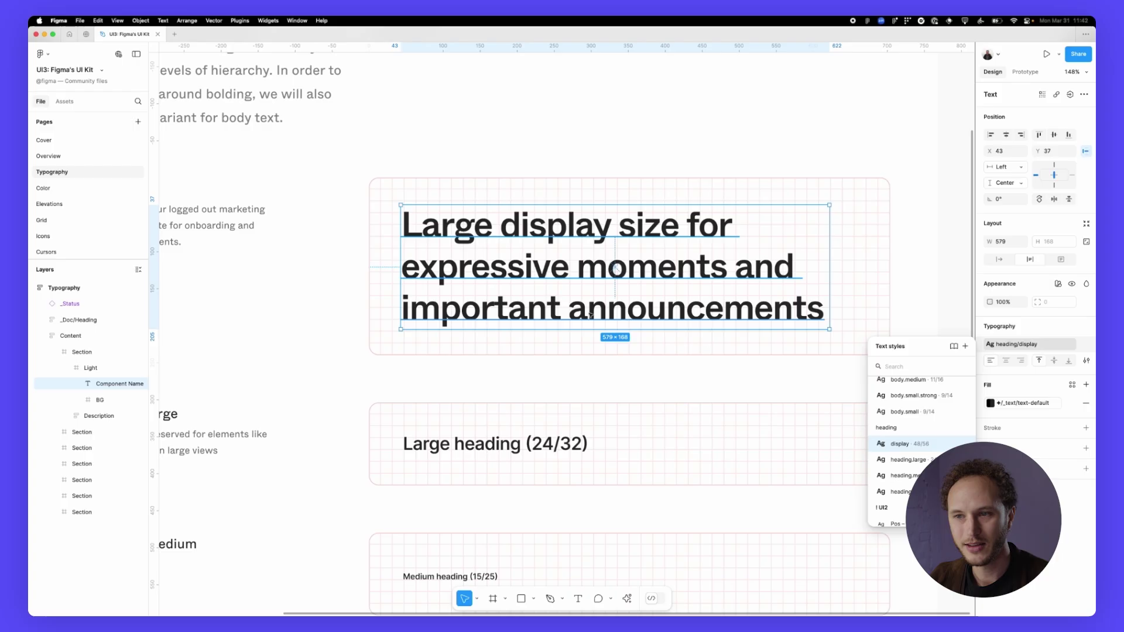
# - Go to the Color page and zoom into the pale and blue ramps in light and dark mode
pyautogui.hotkey('shift', '1')
pyautogui.click(87, 188)
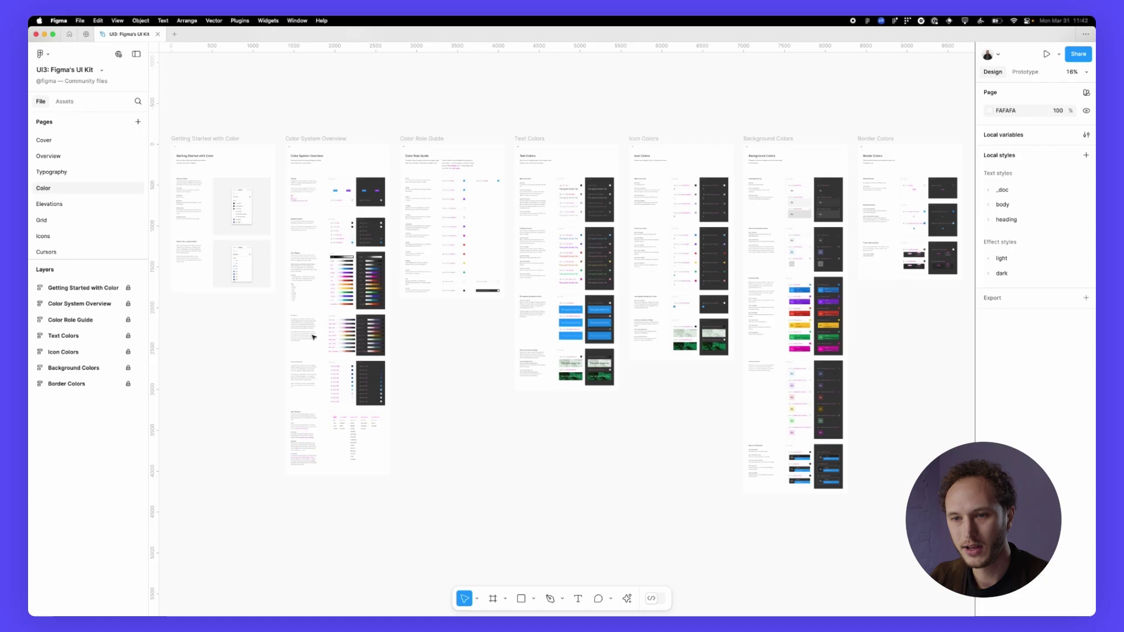
pyautogui.scroll(10, 334, 334)
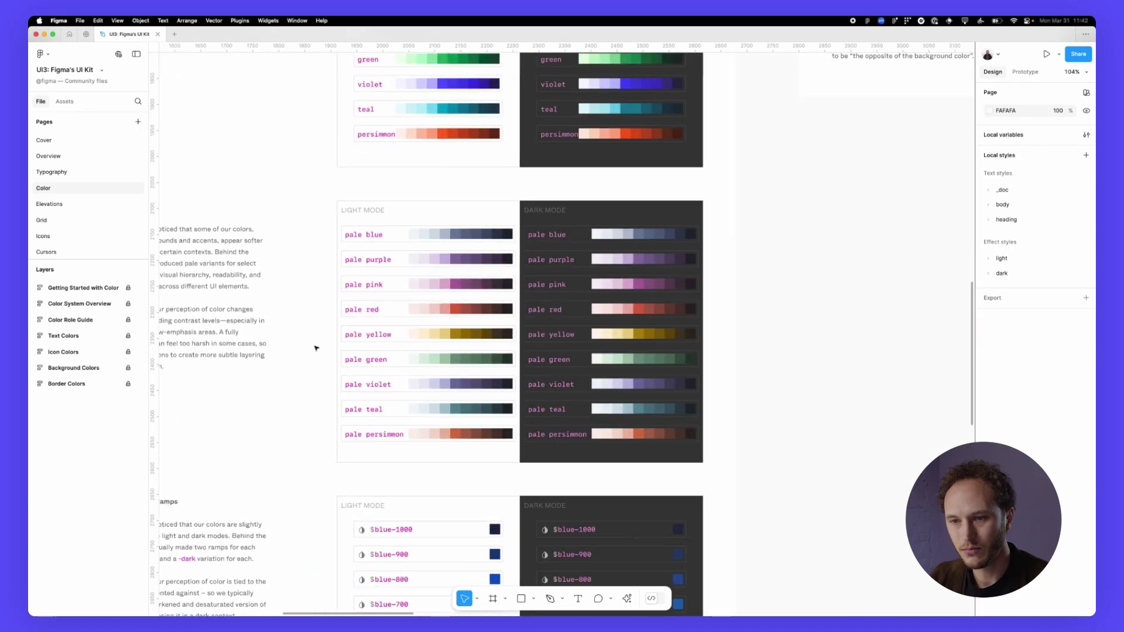
pyautogui.scroll(1, 409, 343)
pyautogui.scroll(3, 448, 342)
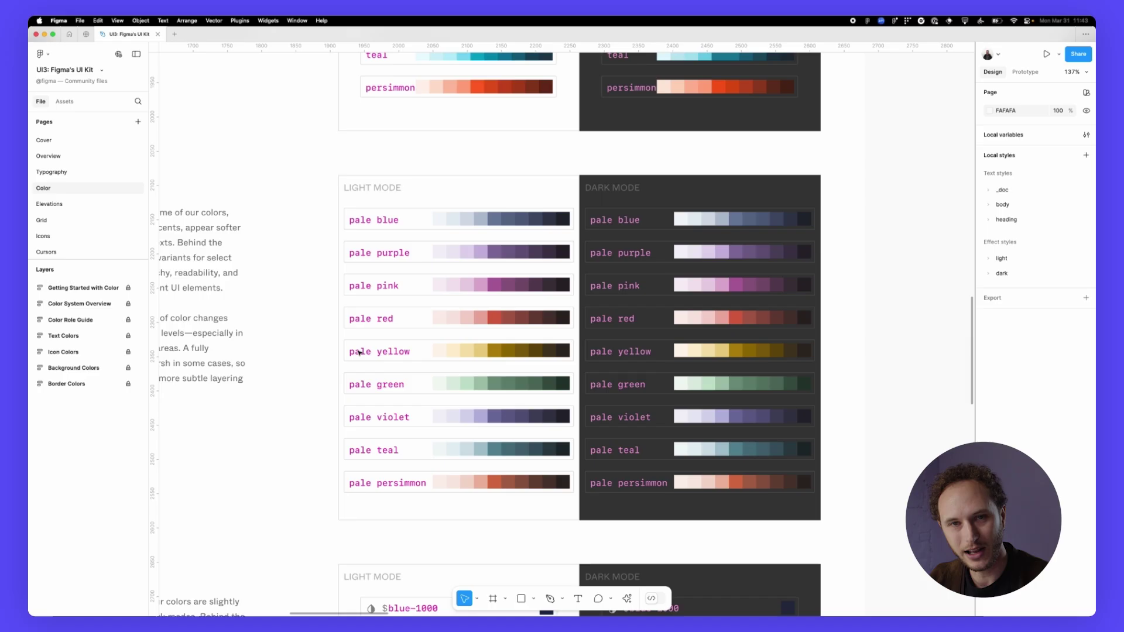
pyautogui.scroll(-5, 358, 351)
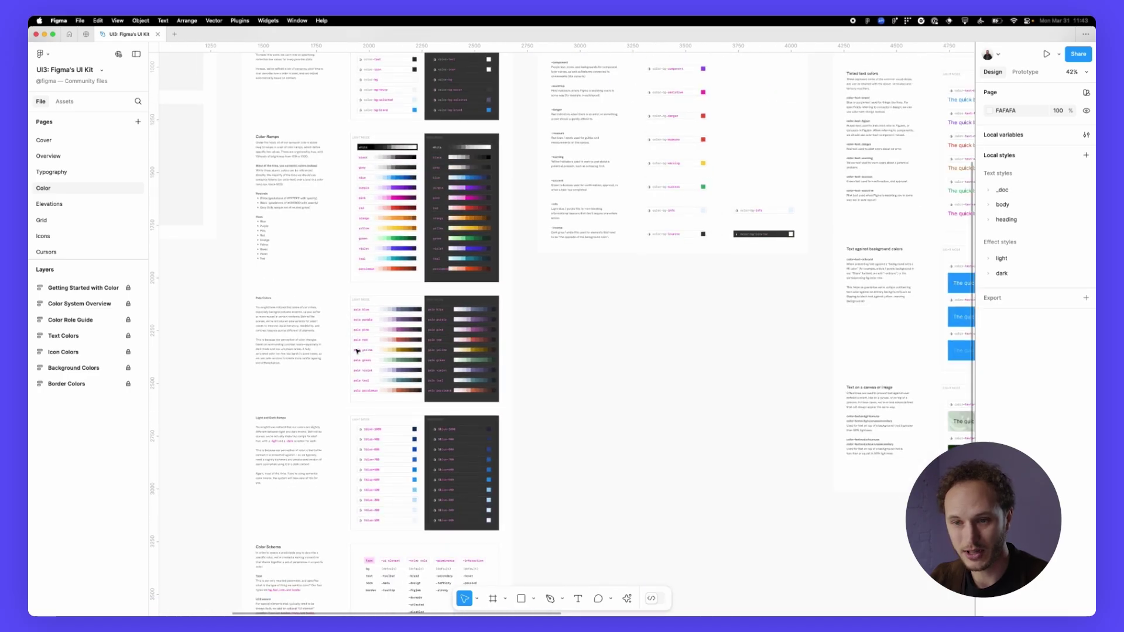
pyautogui.scroll(5, 357, 351)
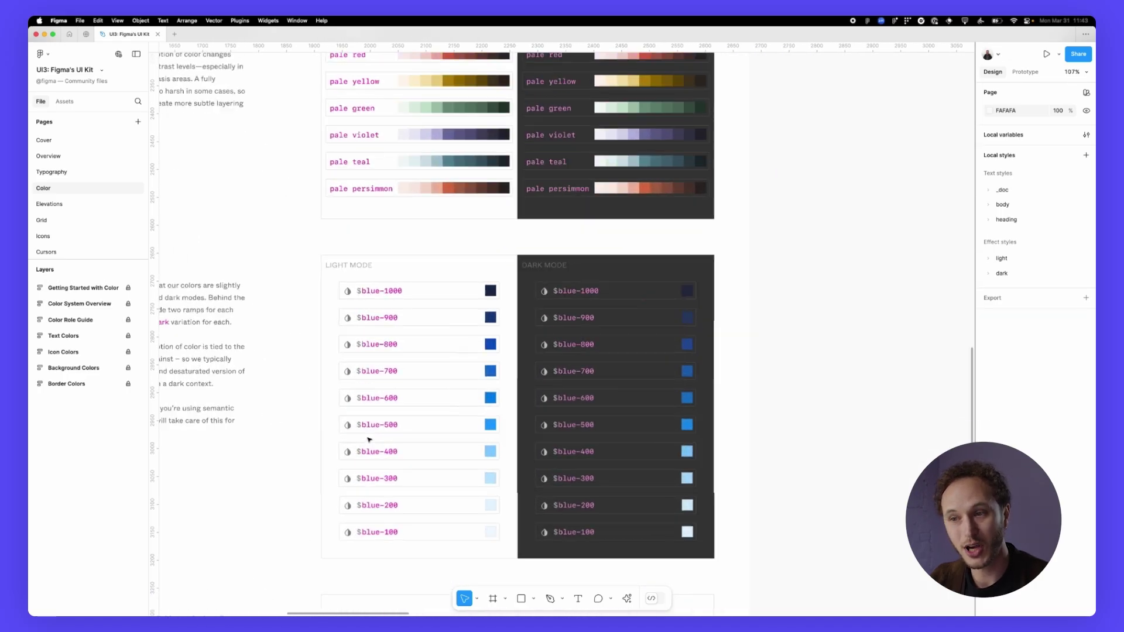
pyautogui.scroll(1, 368, 439)
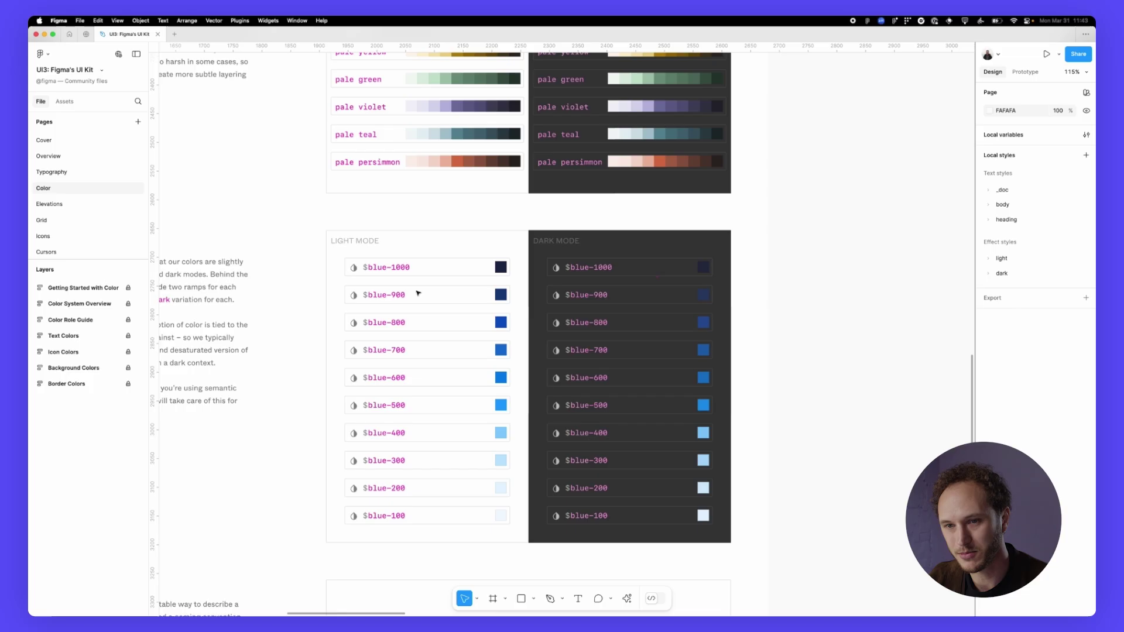
pyautogui.hotkey('shift', '1')
# - Open the Elevations page and expand the light and dark effect style groups, elevation-100 through 500
pyautogui.click(49, 204)
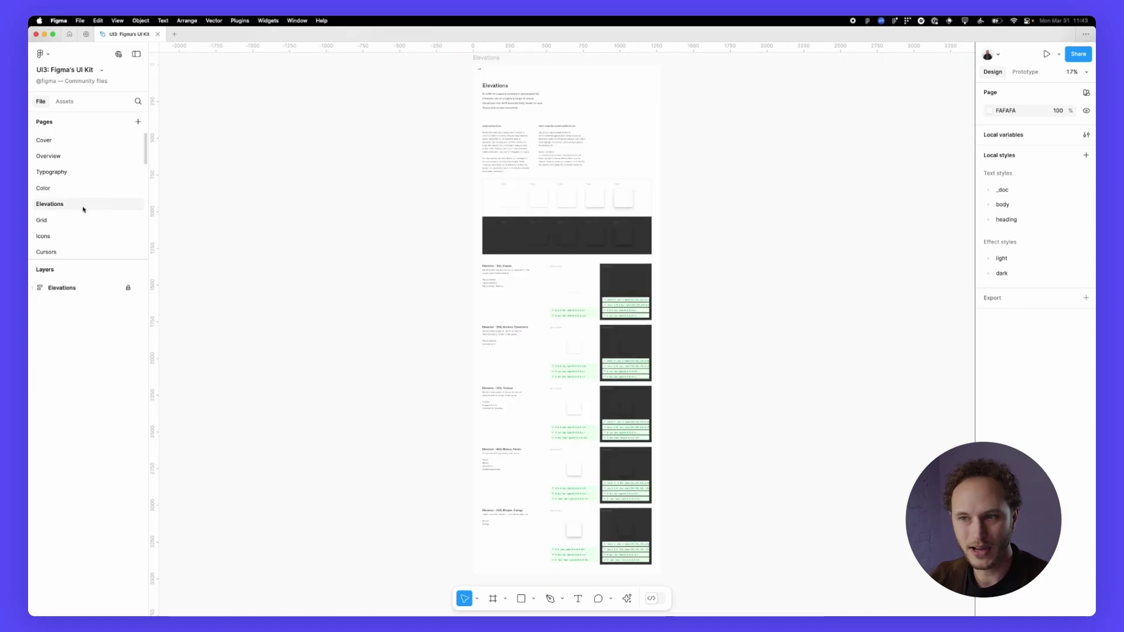
pyautogui.scroll(10, 607, 287)
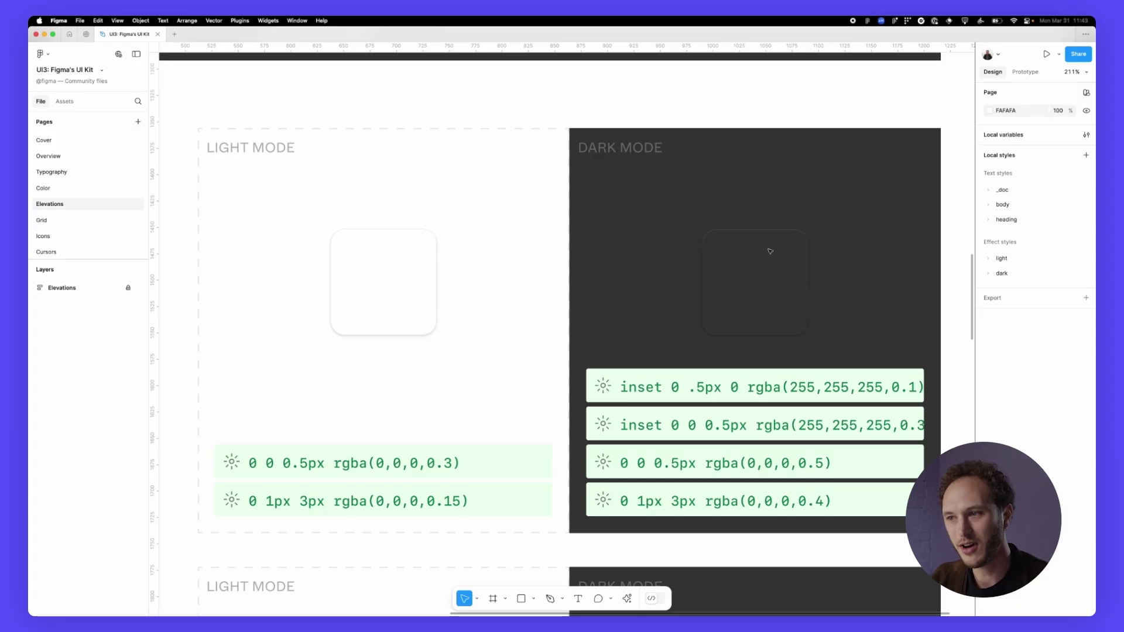
pyautogui.scroll(6, 770, 251)
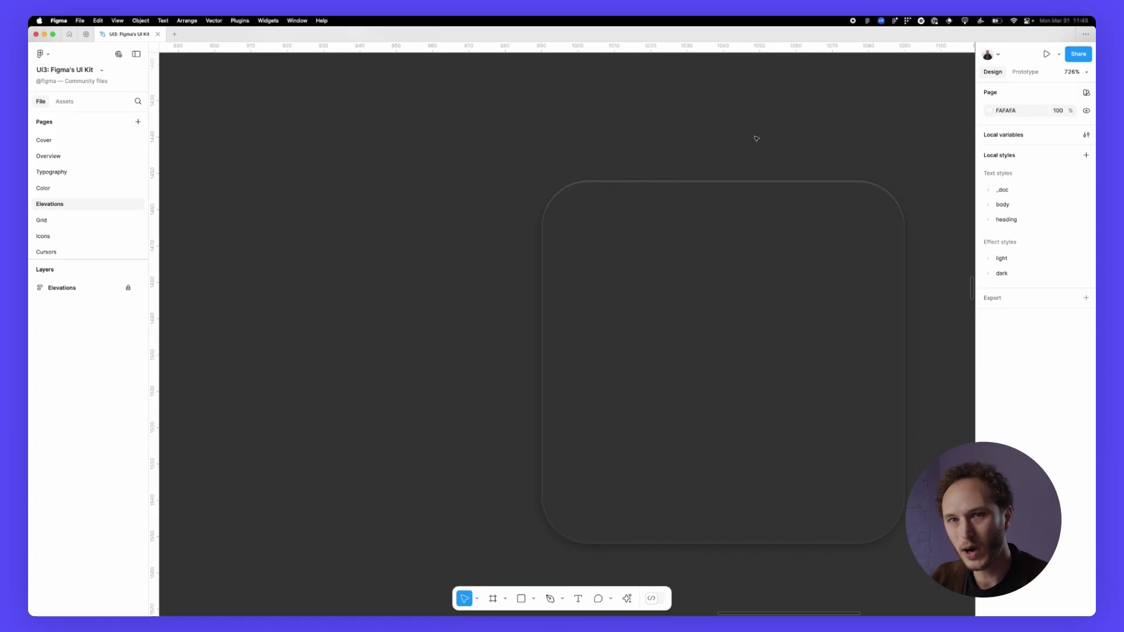
pyautogui.scroll(-10, 449, 184)
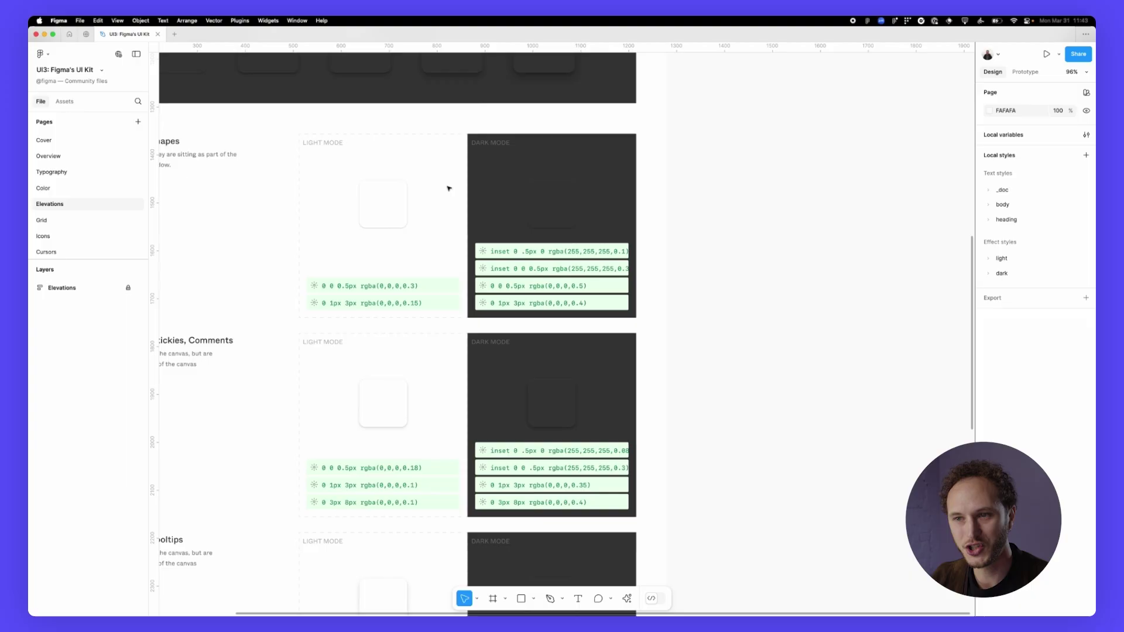
pyautogui.scroll(-5, 449, 186)
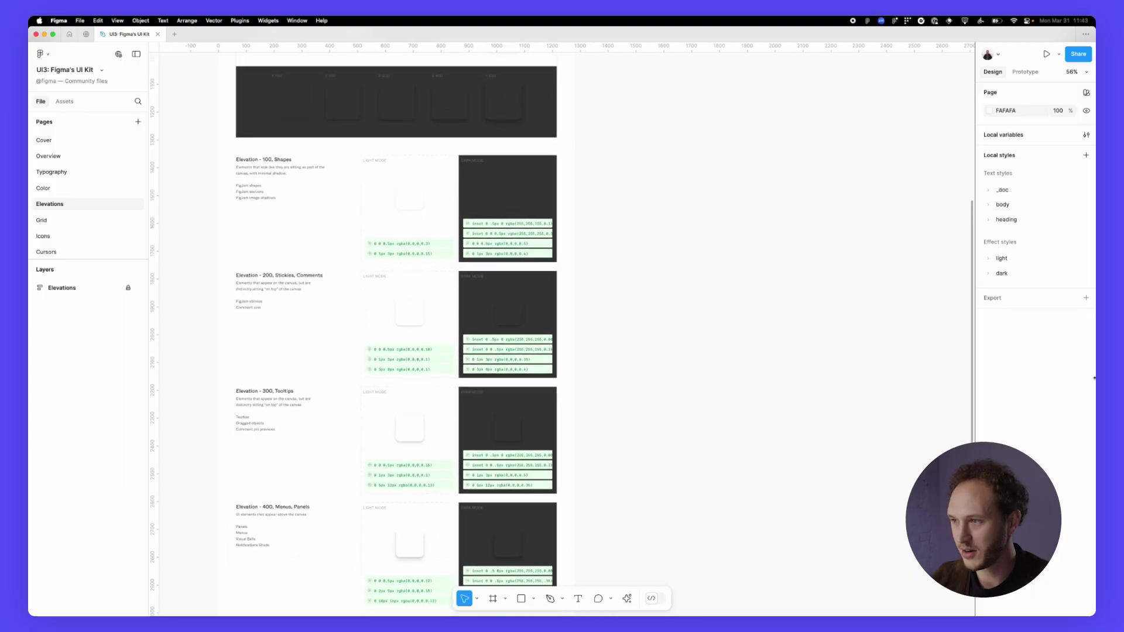
pyautogui.click(988, 258)
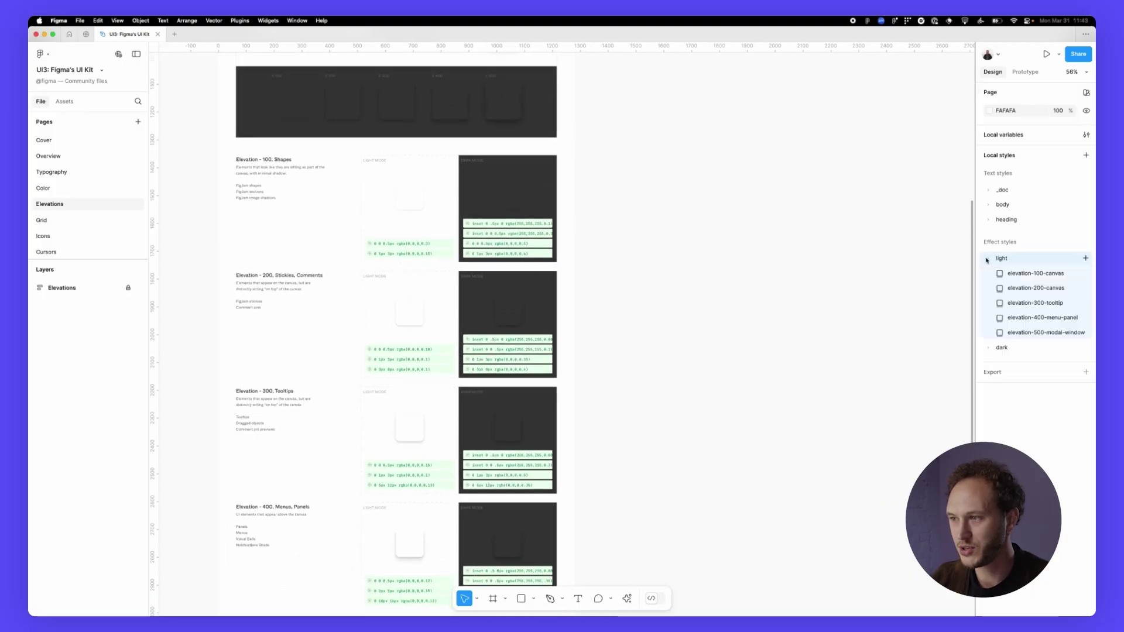
pyautogui.click(988, 349)
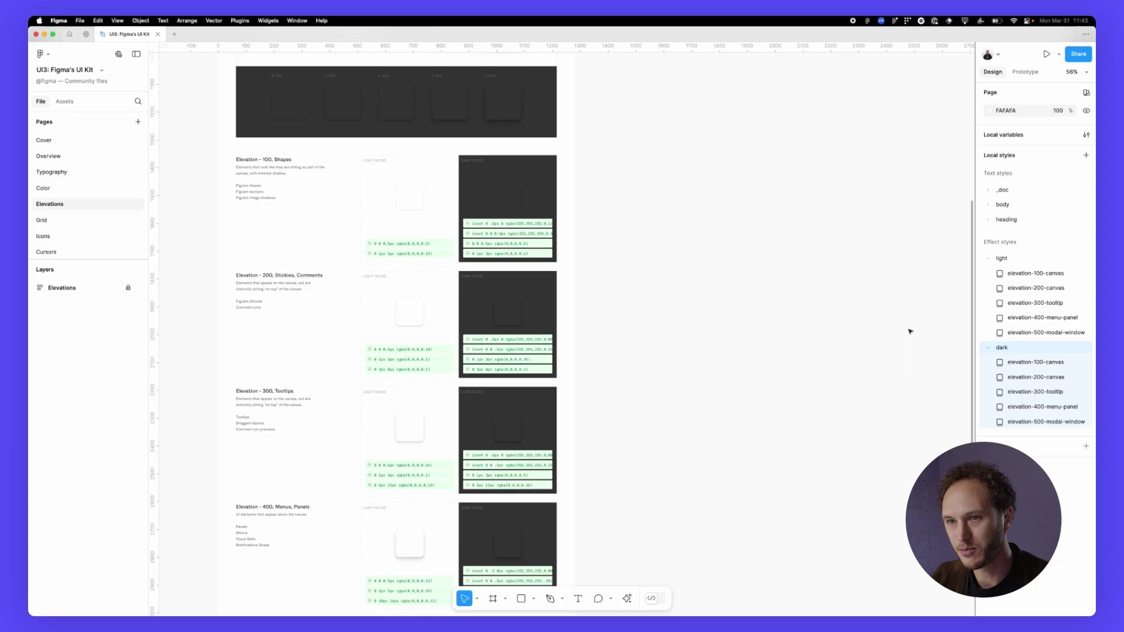
# - Open the Icons page and hide the interface so only the canvas shows
pyautogui.scroll(-2, 88, 221)
pyautogui.click(83, 211)
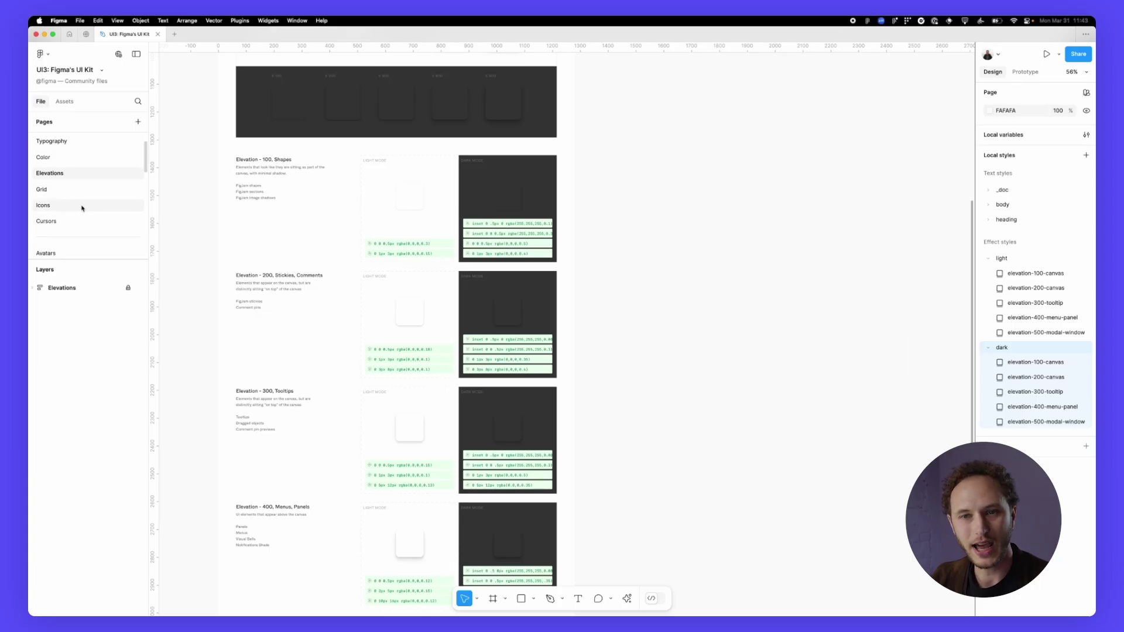
pyautogui.hscroll(-5, 311, 264)
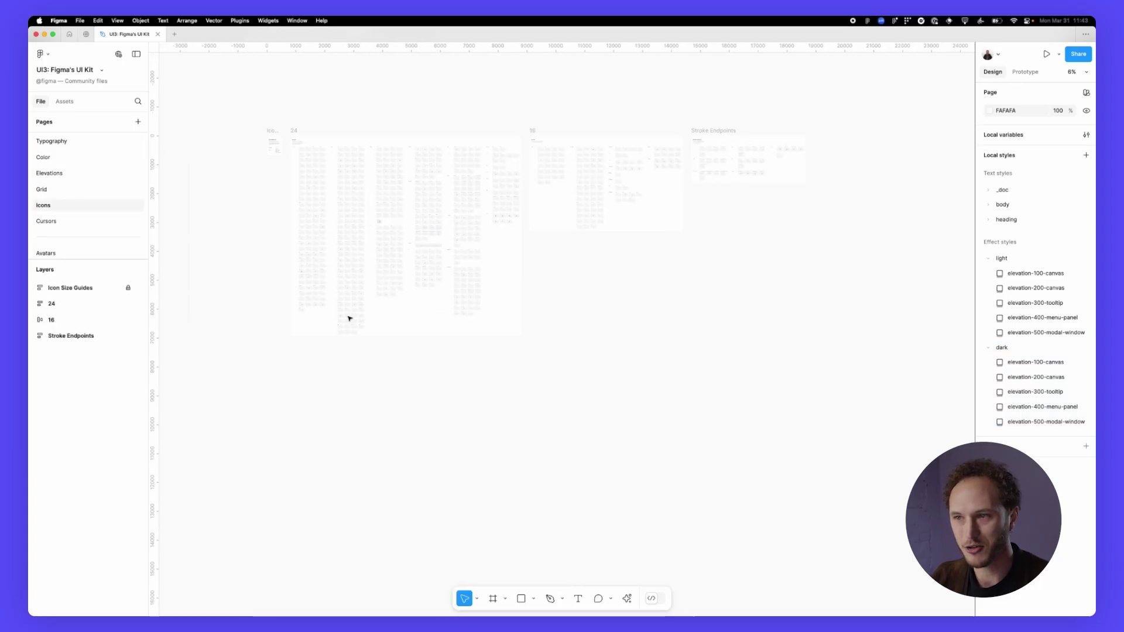
pyautogui.press('super+backslash')
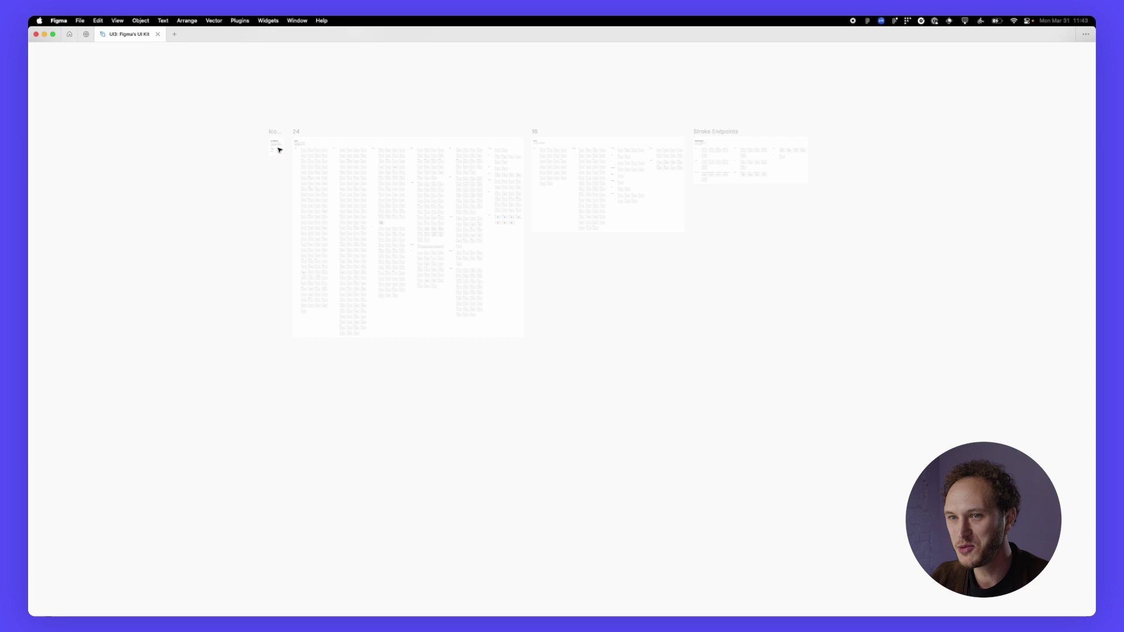
# - Zoom and pan across the Icon Guidelines and icon grid frames
pyautogui.scroll(3, 267, 142)
pyautogui.scroll(10, 271, 141)
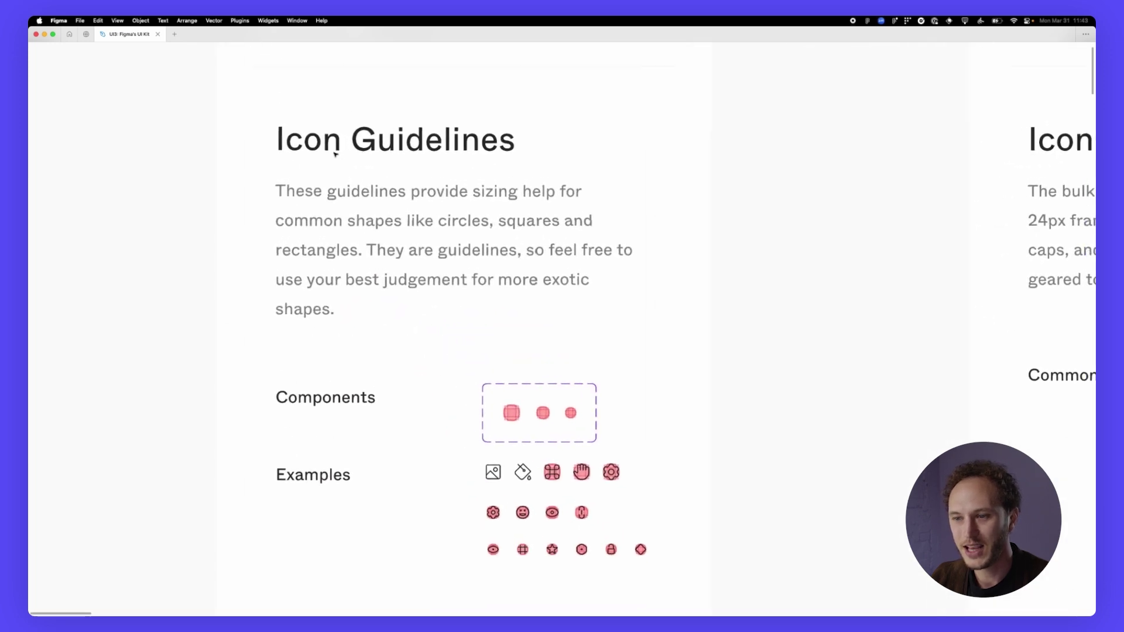
pyautogui.scroll(-2, 420, 276)
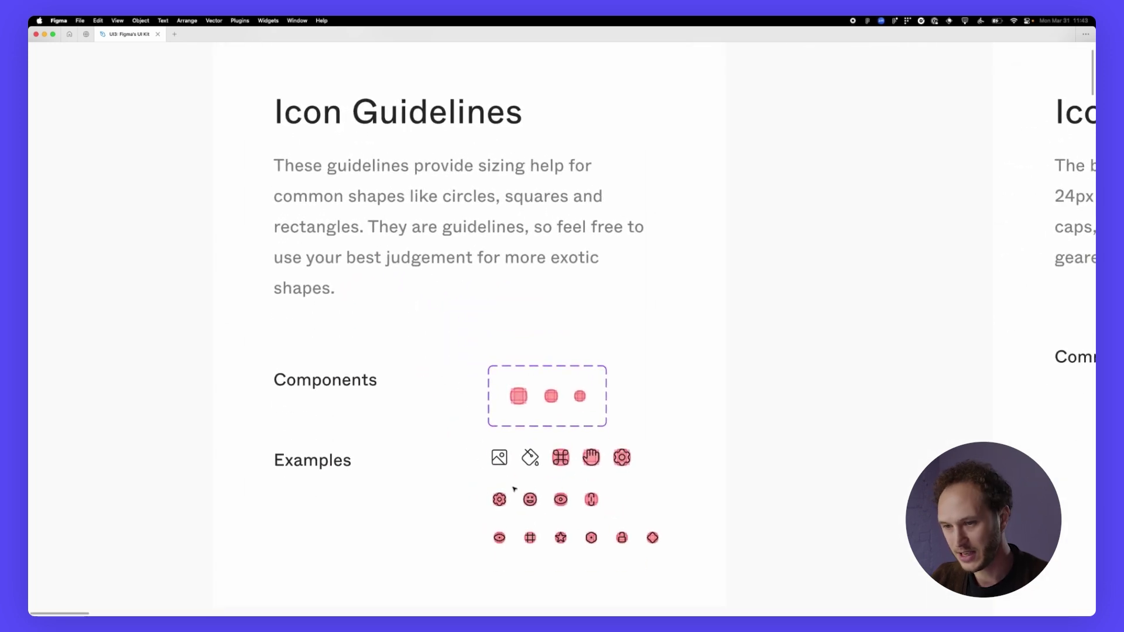
pyautogui.scroll(-1, 487, 517)
pyautogui.scroll(8, 570, 462)
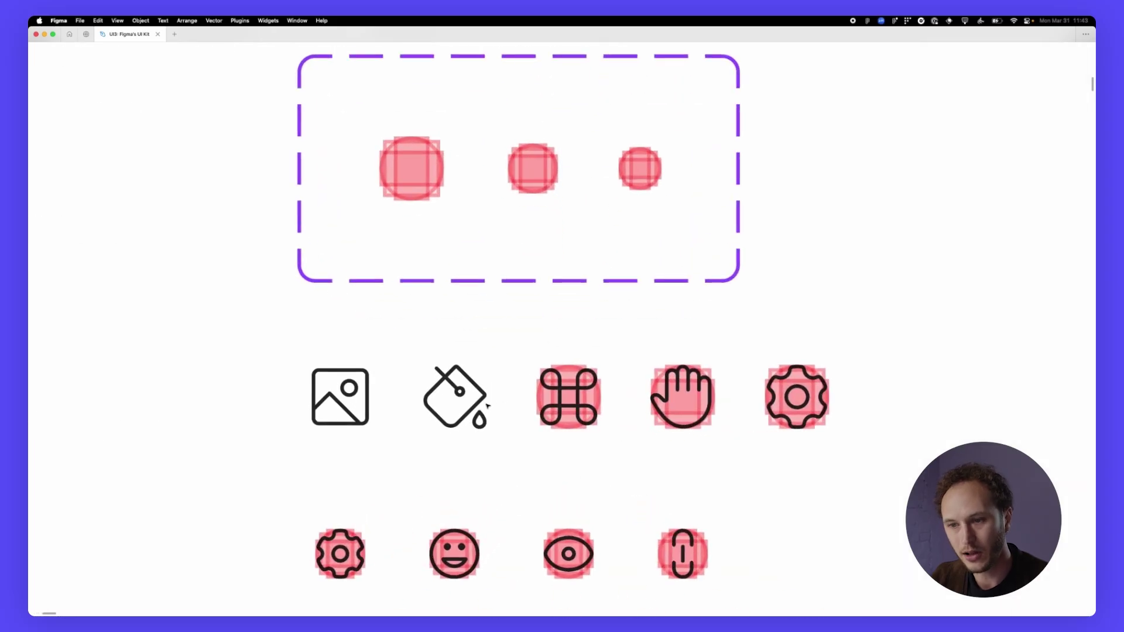
pyautogui.scroll(-10, 487, 405)
pyautogui.hscroll(3, 424, 419)
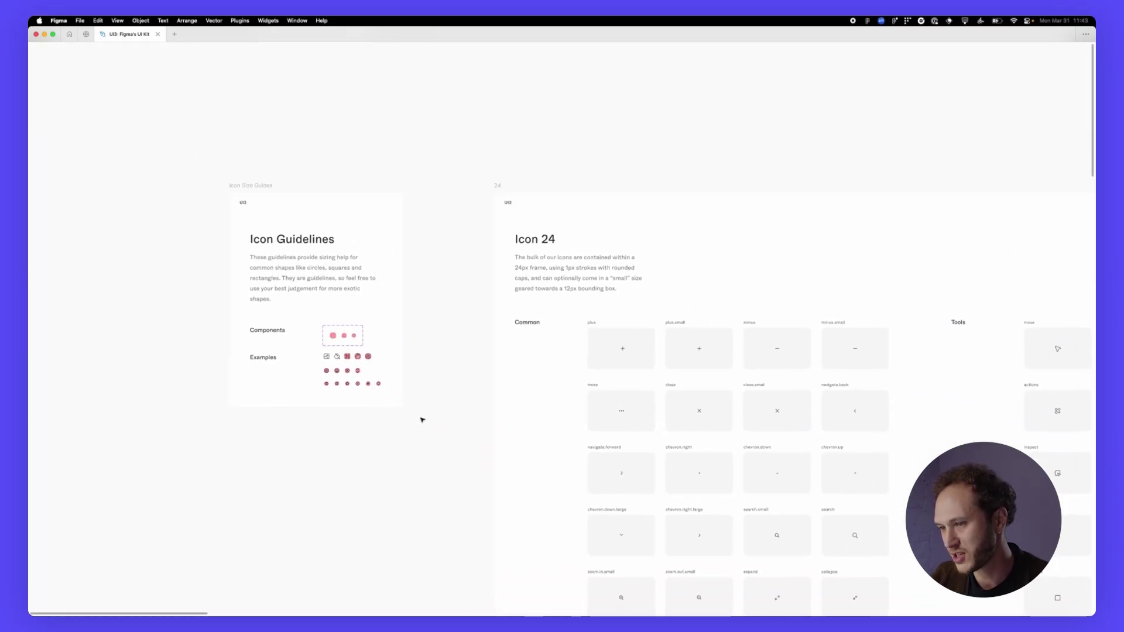
pyautogui.hscroll(1, 637, 441)
pyautogui.scroll(10, 647, 489)
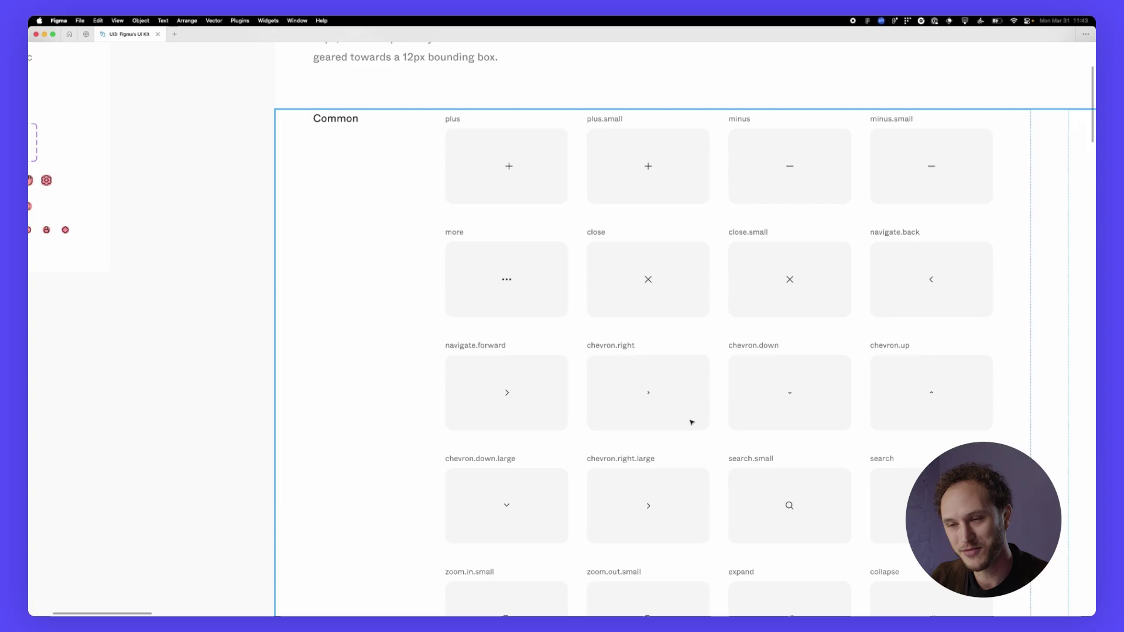
pyautogui.hscroll(1, 696, 424)
pyautogui.scroll(-5, 693, 422)
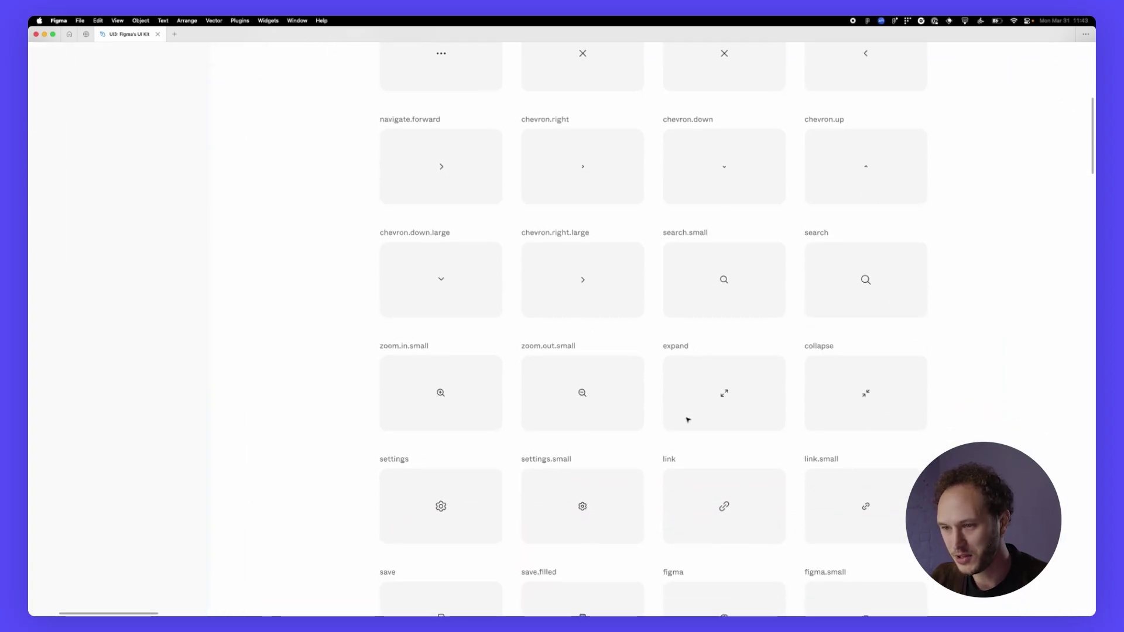
pyautogui.scroll(-2, 638, 413)
pyautogui.hscroll(1, 589, 404)
pyautogui.scroll(5, 590, 404)
pyautogui.scroll(-5, 422, 382)
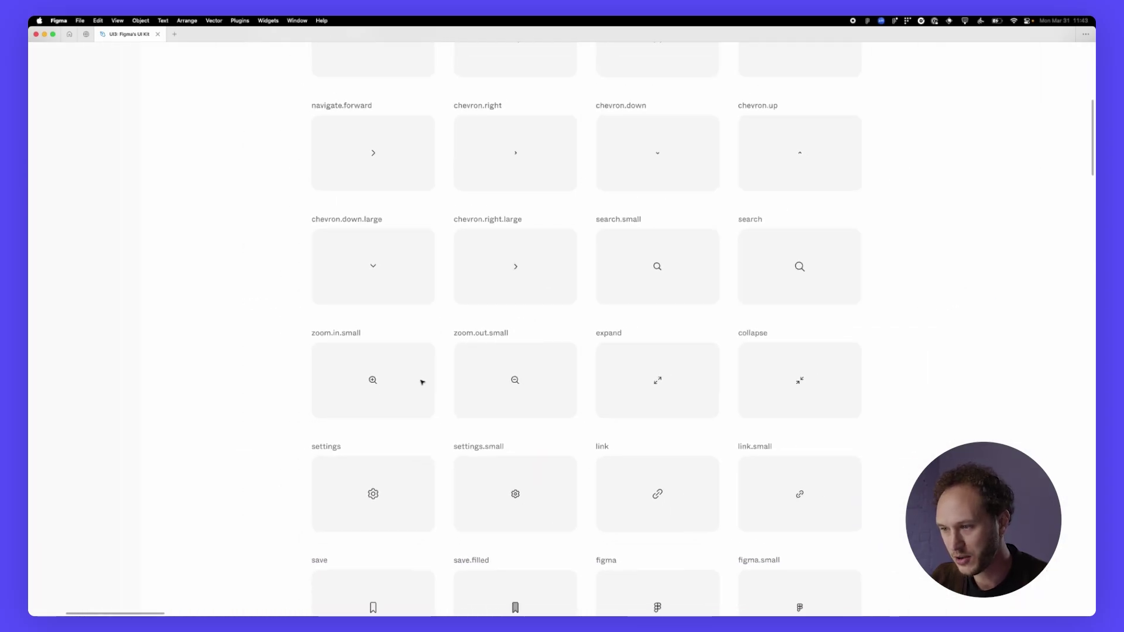
pyautogui.scroll(-2, 433, 381)
pyautogui.scroll(3, 785, 454)
pyautogui.scroll(-6, 785, 454)
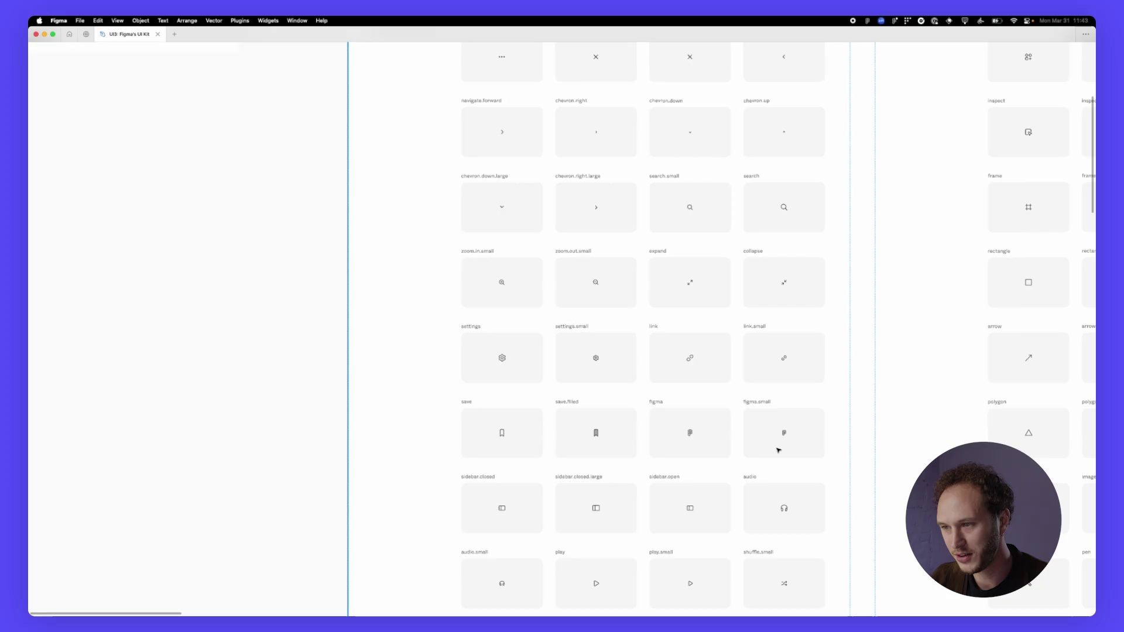
pyautogui.scroll(-1, 779, 449)
pyautogui.scroll(5, 670, 429)
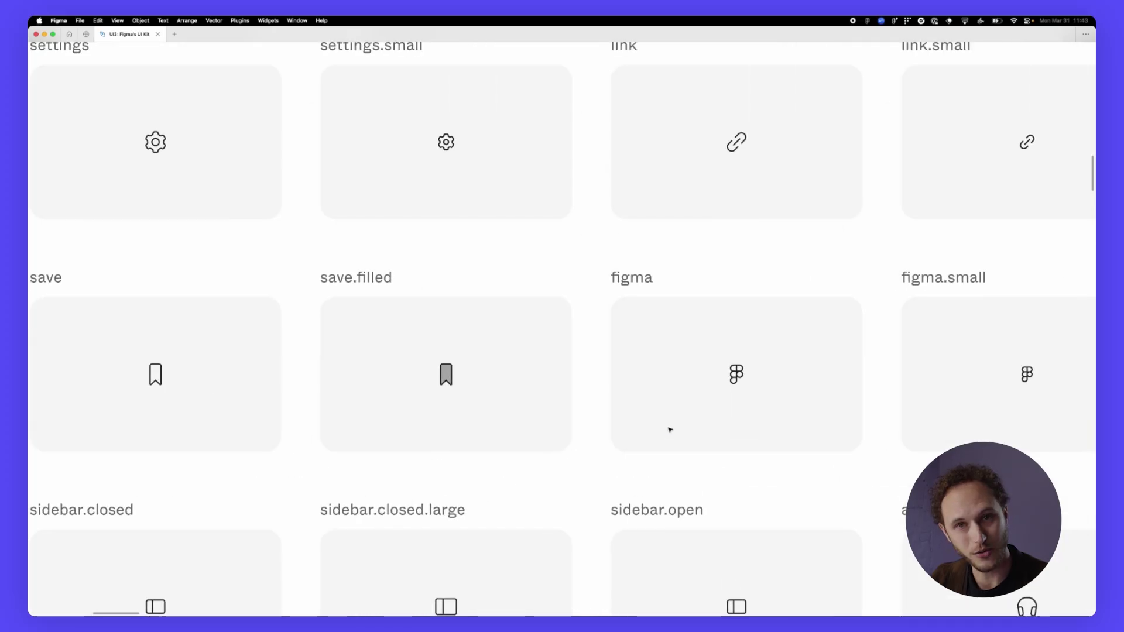
# - Browse on through the remaining icon frames to Stroke Endpoints, then restore the interface panels
pyautogui.hscroll(-3, 658, 428)
pyautogui.scroll(-5, 343, 387)
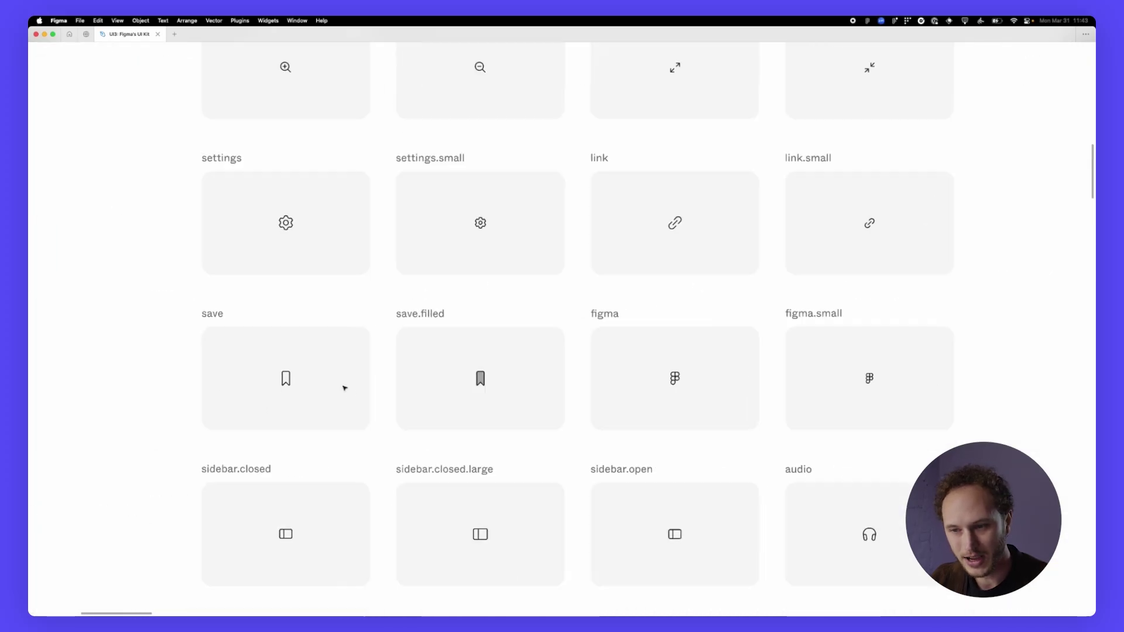
pyautogui.scroll(-5, 344, 386)
pyautogui.scroll(-10, 346, 390)
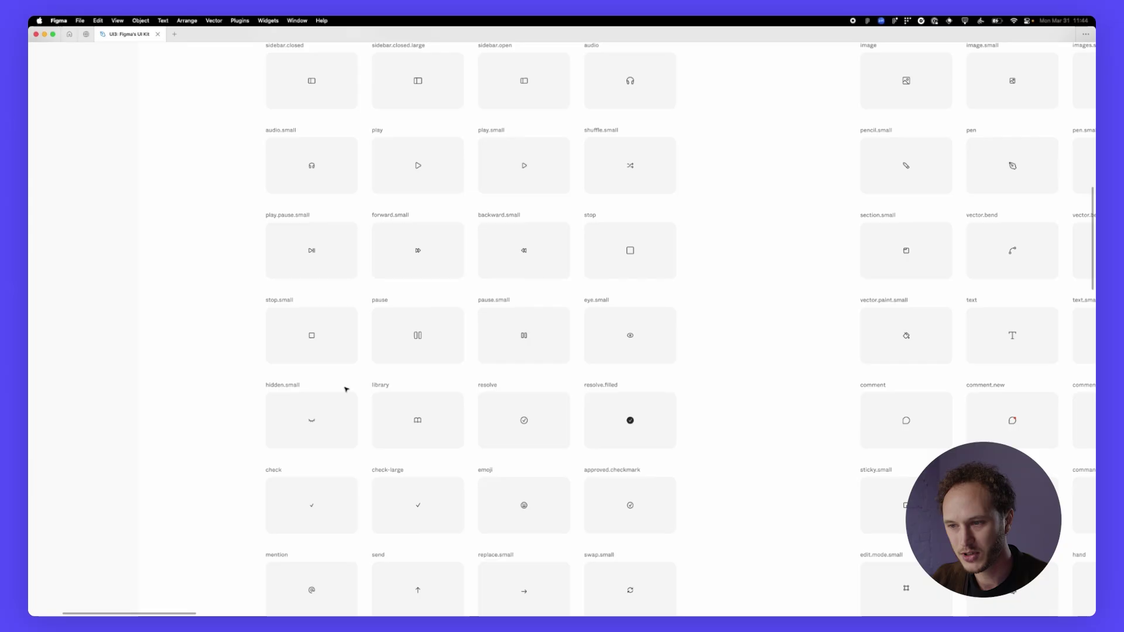
pyautogui.scroll(-3, 346, 389)
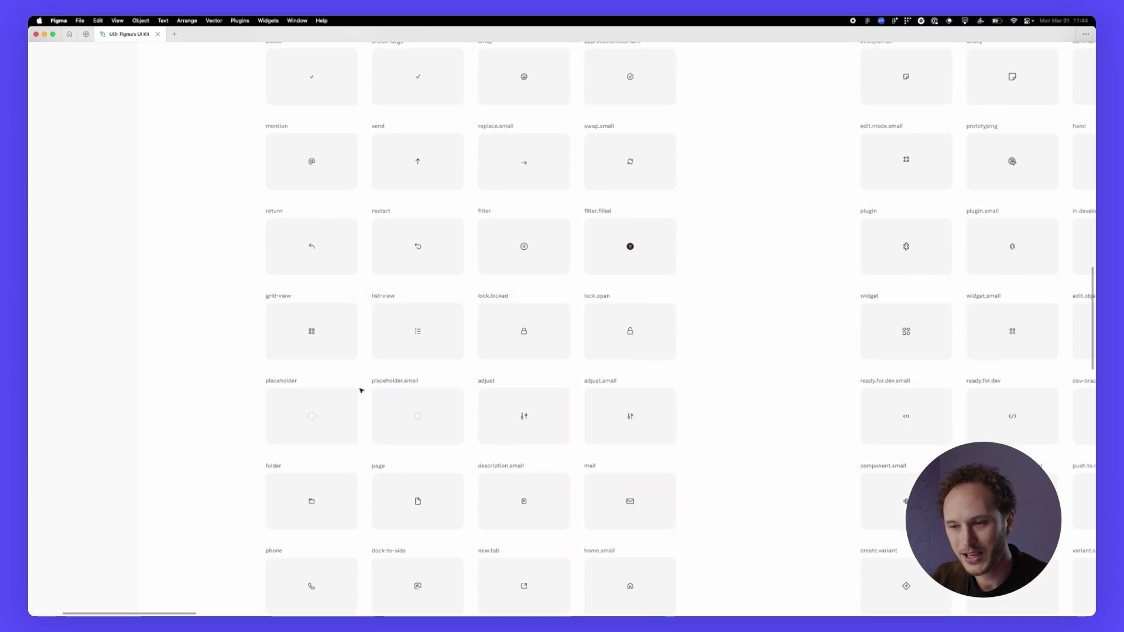
pyautogui.scroll(5, 361, 389)
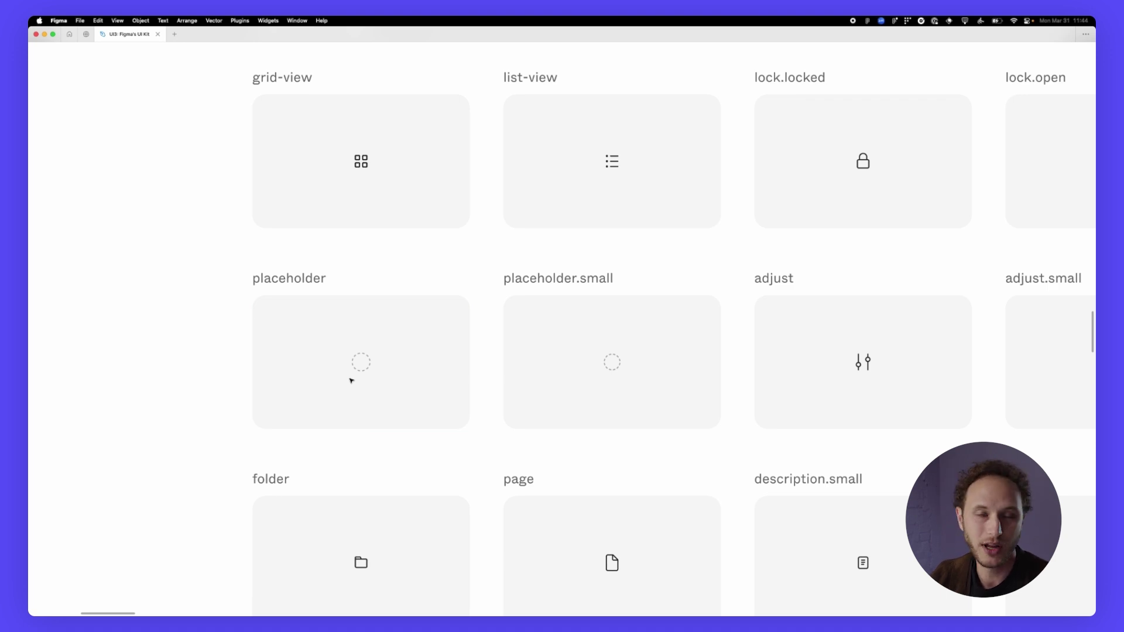
pyautogui.scroll(-10, 338, 380)
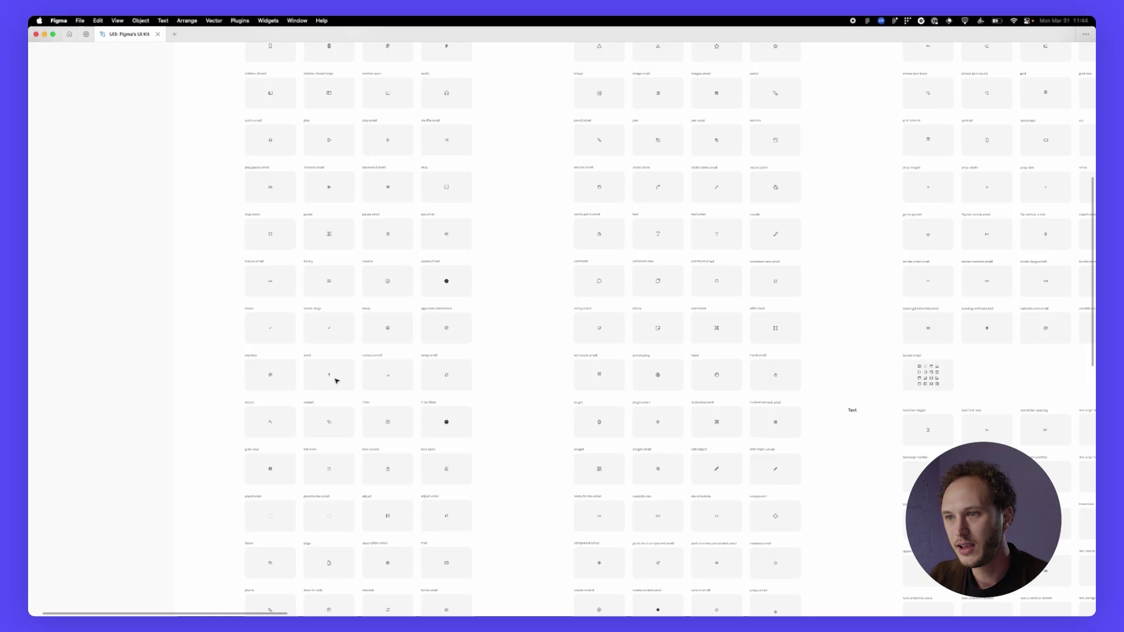
pyautogui.scroll(-5, 337, 380)
pyautogui.scroll(5, 299, 194)
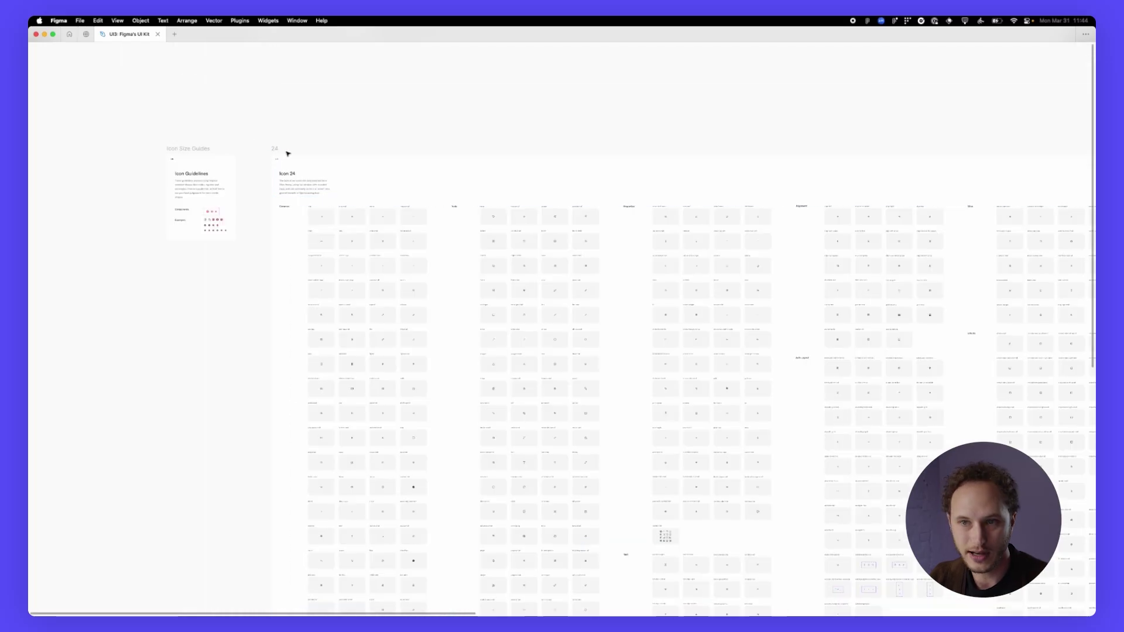
pyautogui.hscroll(12, 295, 176)
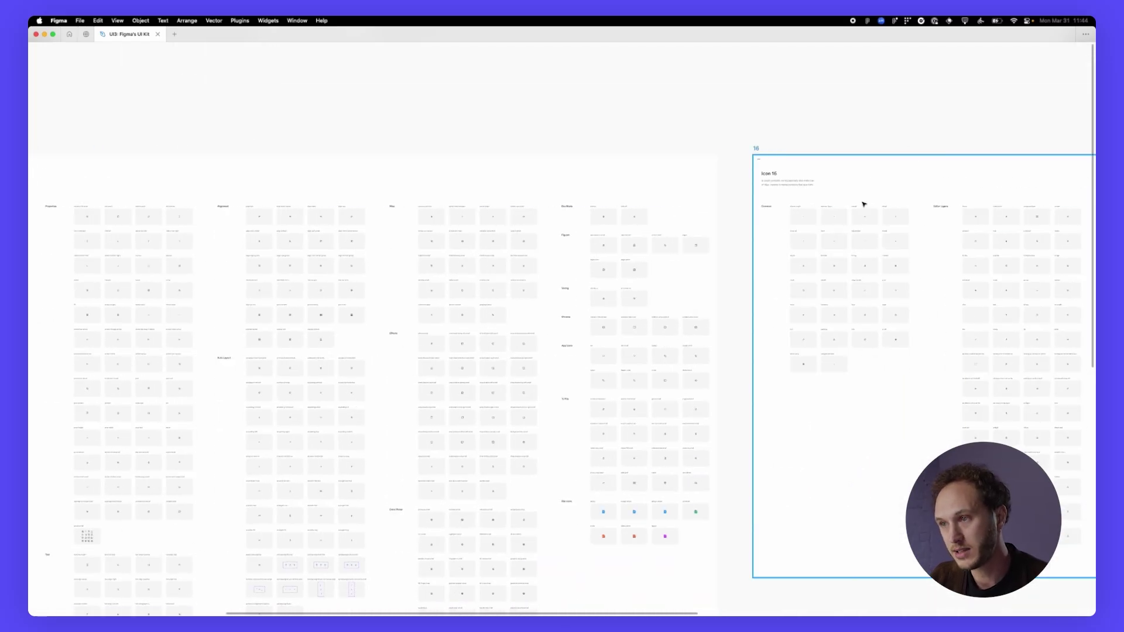
pyautogui.hscroll(12, 834, 209)
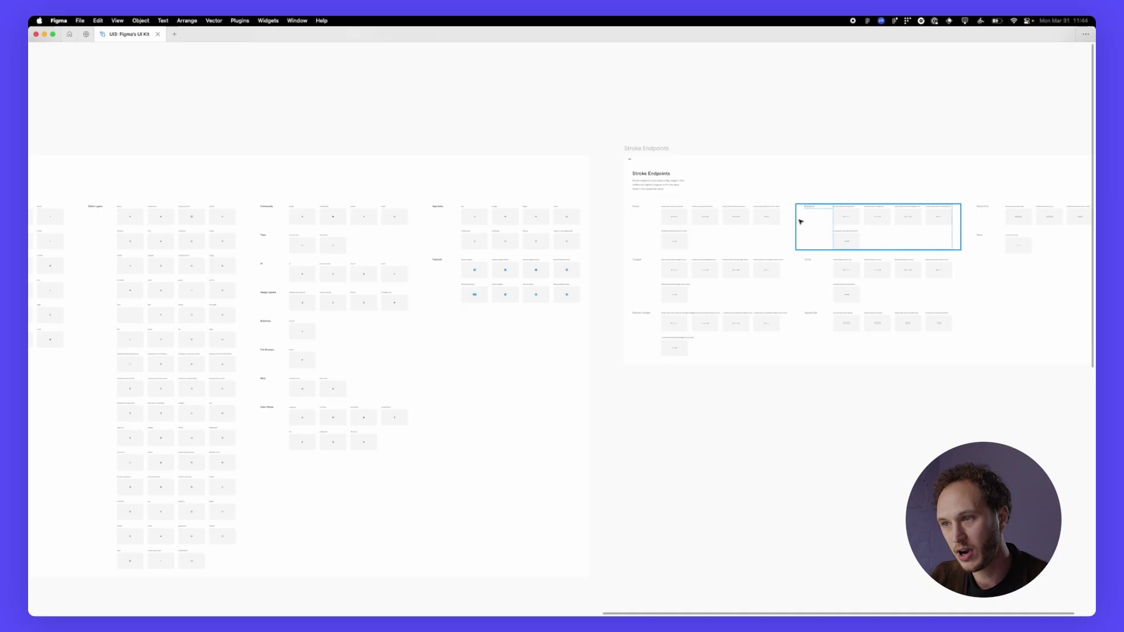
pyautogui.scroll(5, 798, 220)
pyautogui.scroll(10, 468, 202)
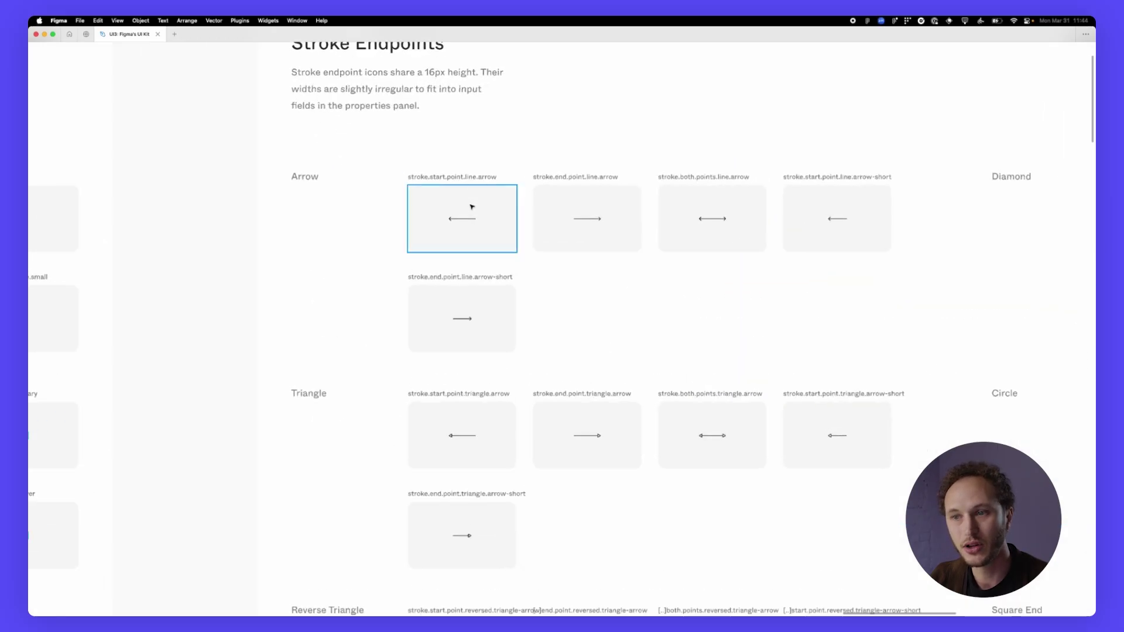
pyautogui.scroll(-10, 401, 260)
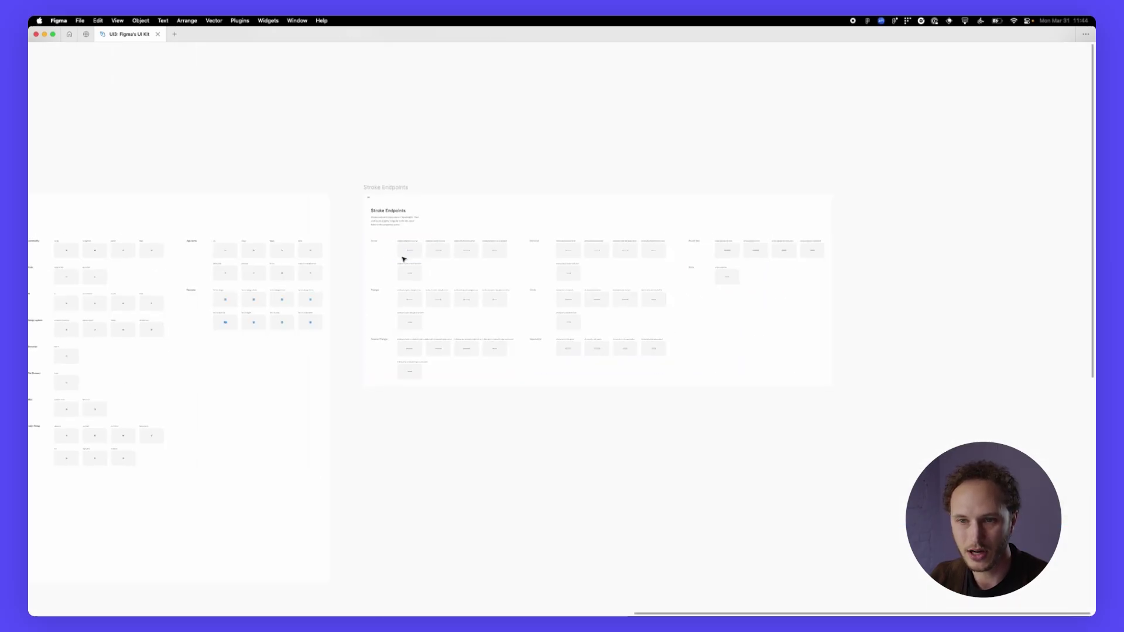
pyautogui.hscroll(-5, 403, 259)
pyautogui.hscroll(-3, 404, 259)
pyautogui.press('super+backslash')
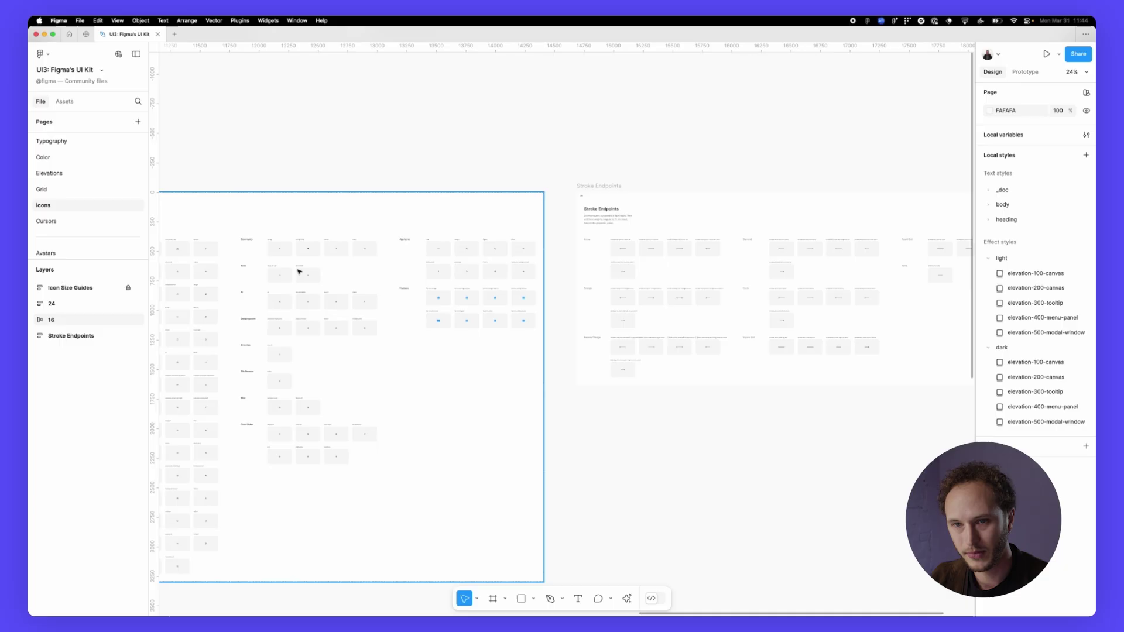
# - On the Cursors page, select the blue multiplayer cursor instance inside its card
pyautogui.click(78, 216)
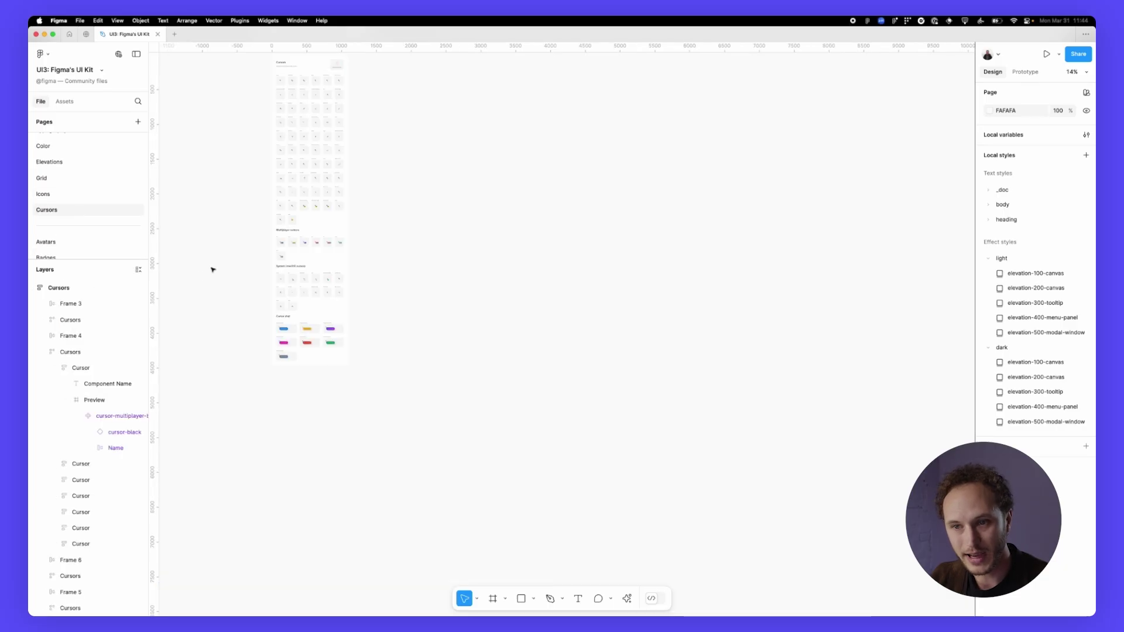
pyautogui.press('super+backslash')
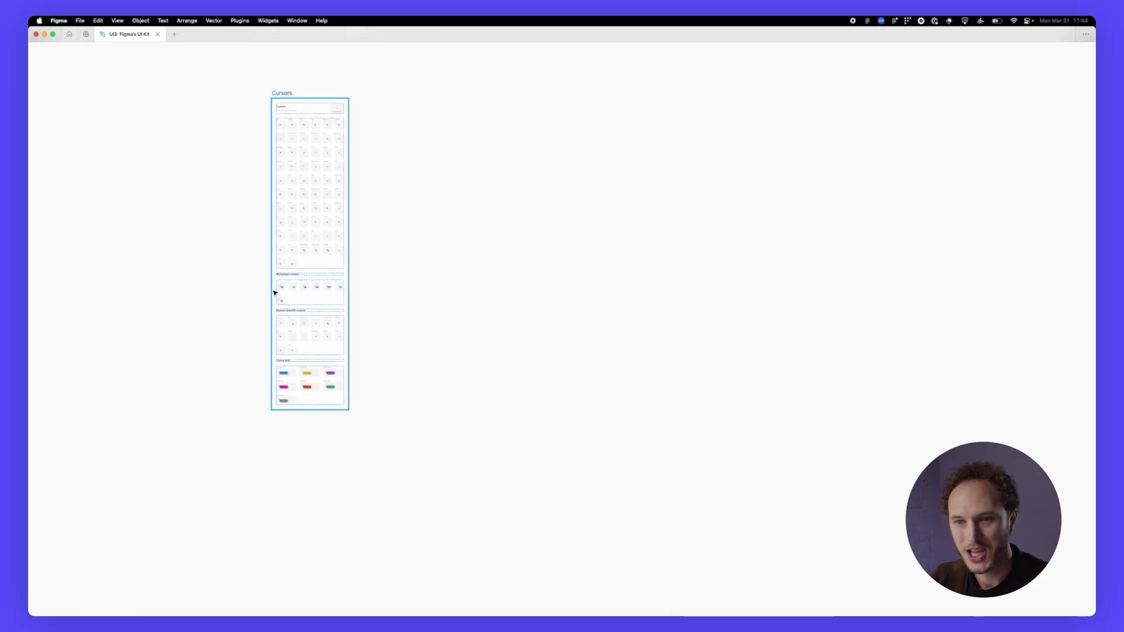
pyautogui.scroll(10, 278, 291)
pyautogui.scroll(-3, 281, 291)
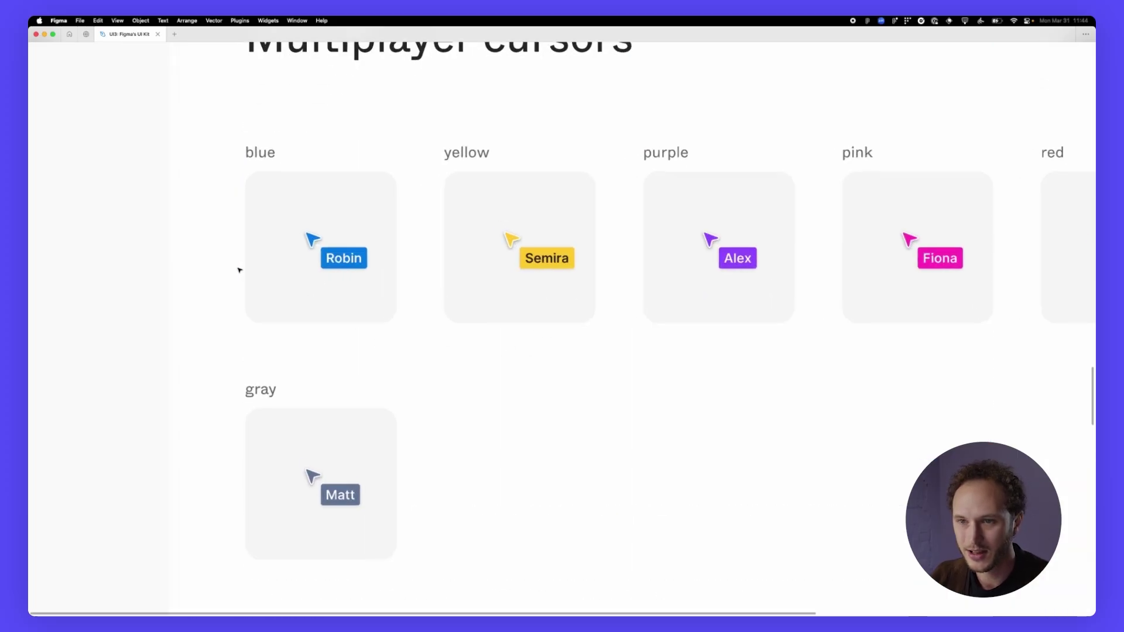
pyautogui.click(339, 240)
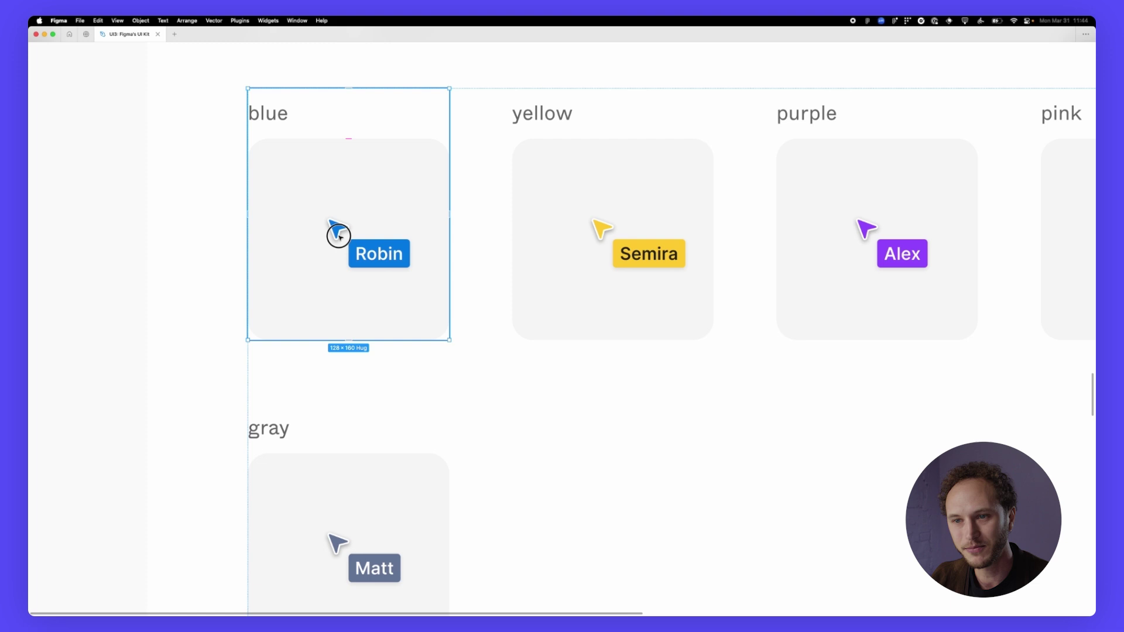
pyautogui.click(339, 237)
pyautogui.press('super+backslash')
pyautogui.click(339, 236)
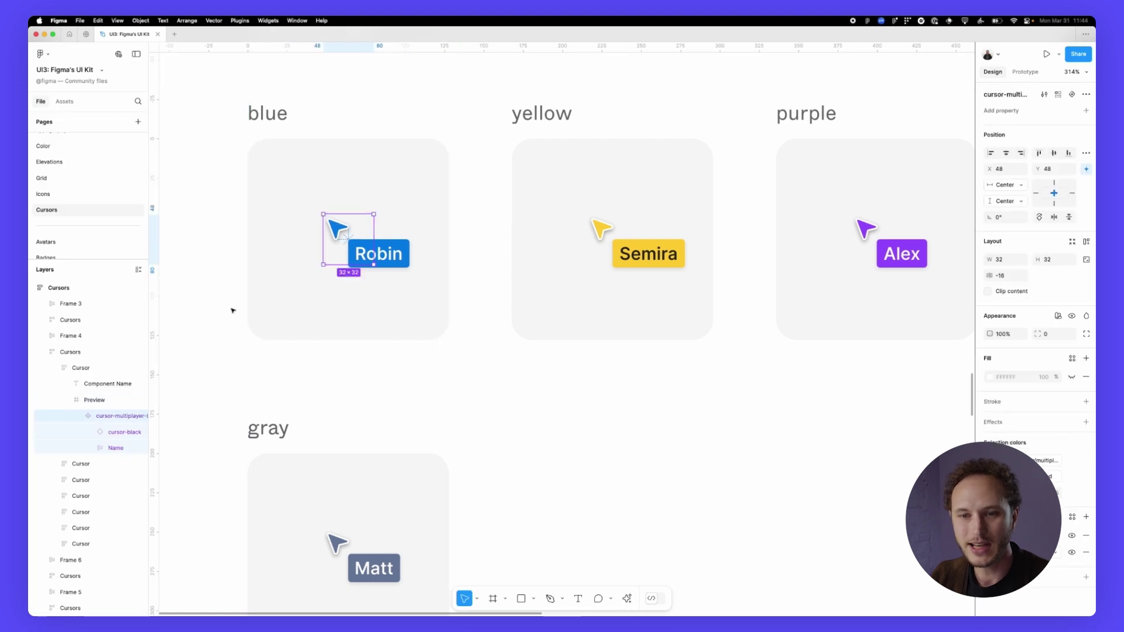
# - Scroll down to the Cursor chat section's seven colored 'Say something' bubbles
pyautogui.scroll(4, 318, 201)
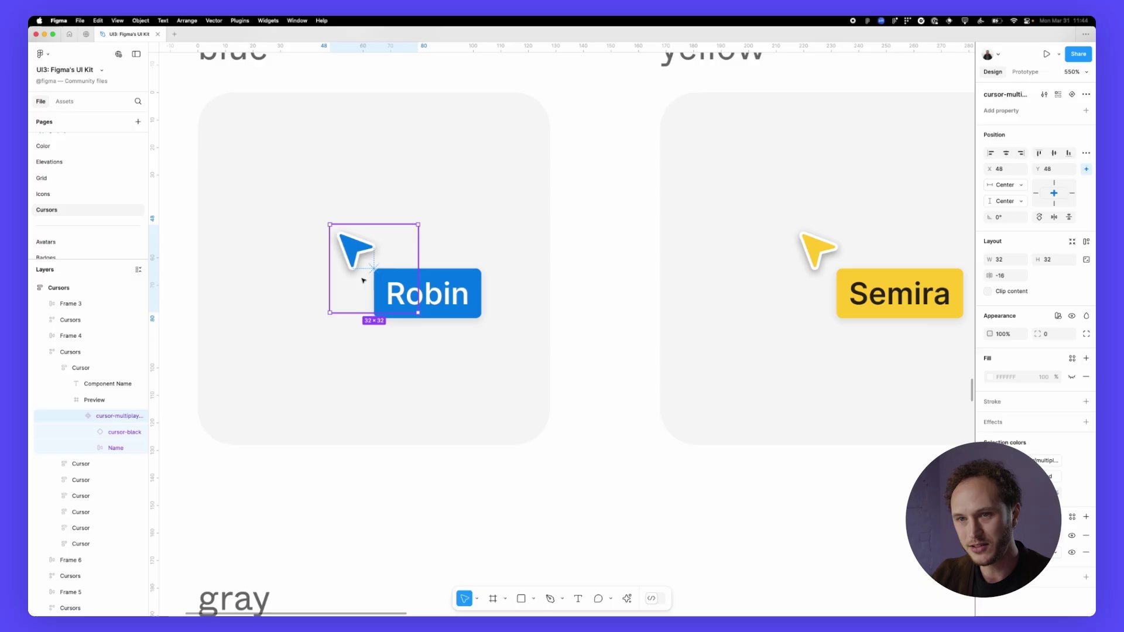
pyautogui.scroll(-8, 367, 279)
pyautogui.scroll(-10, 352, 278)
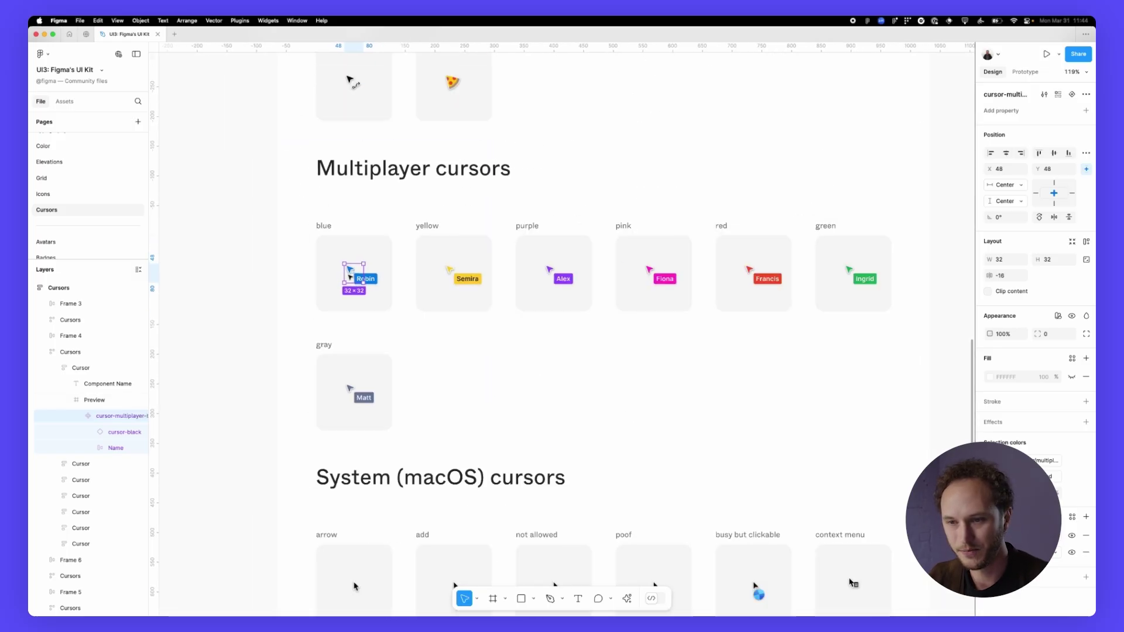
pyautogui.scroll(-10, 350, 277)
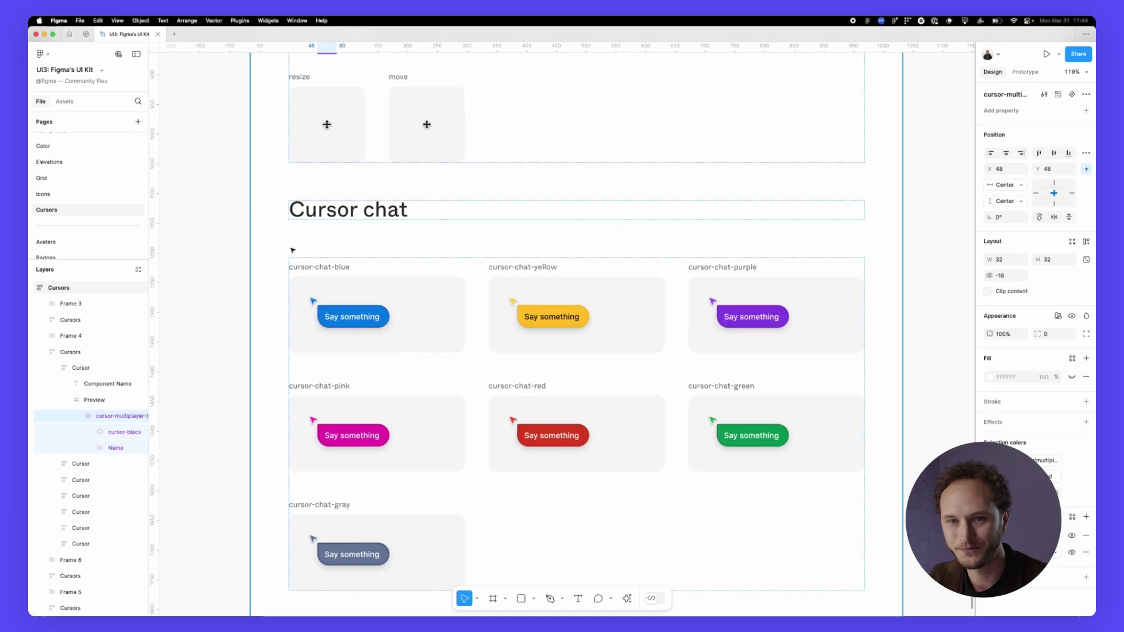
pyautogui.scroll(-1, 55, 210)
# - Enlarge the Pages list and scroll it to bring the Buttons page into view
pyautogui.moveTo(83, 260); pyautogui.dragTo(80, 447)
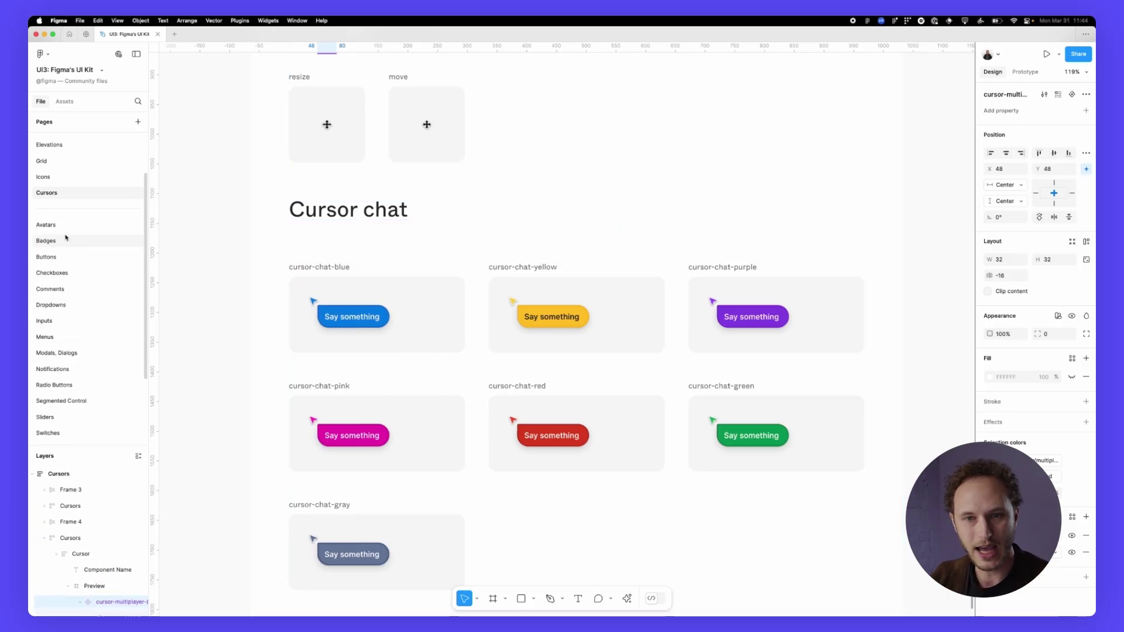
pyautogui.scroll(-2, 84, 222)
pyautogui.scroll(-3, 85, 215)
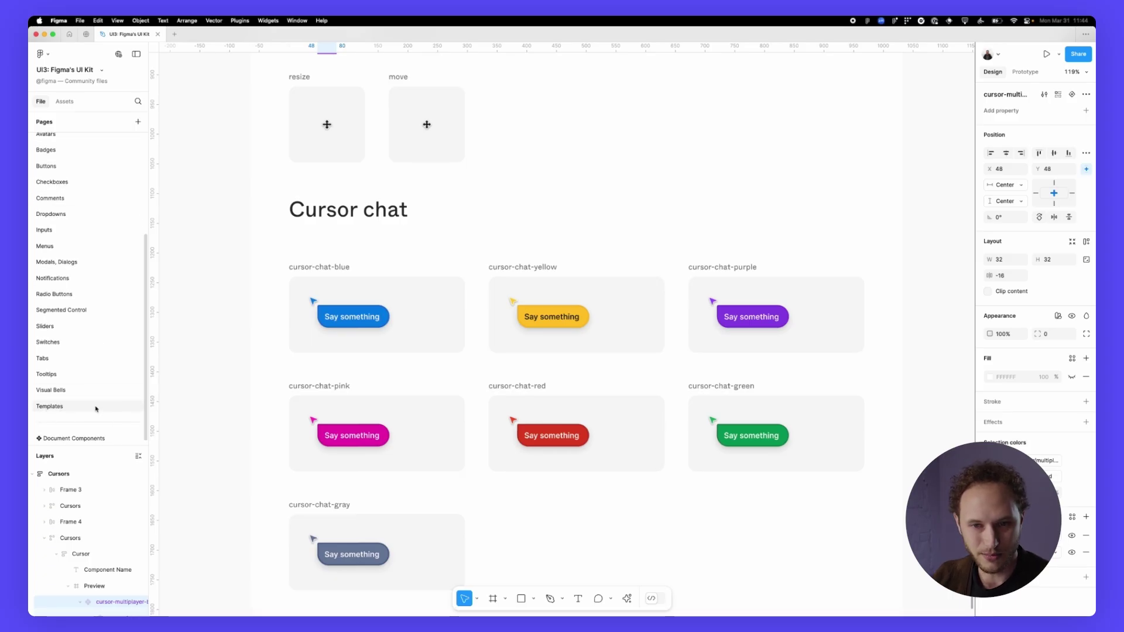
pyautogui.scroll(3, 83, 375)
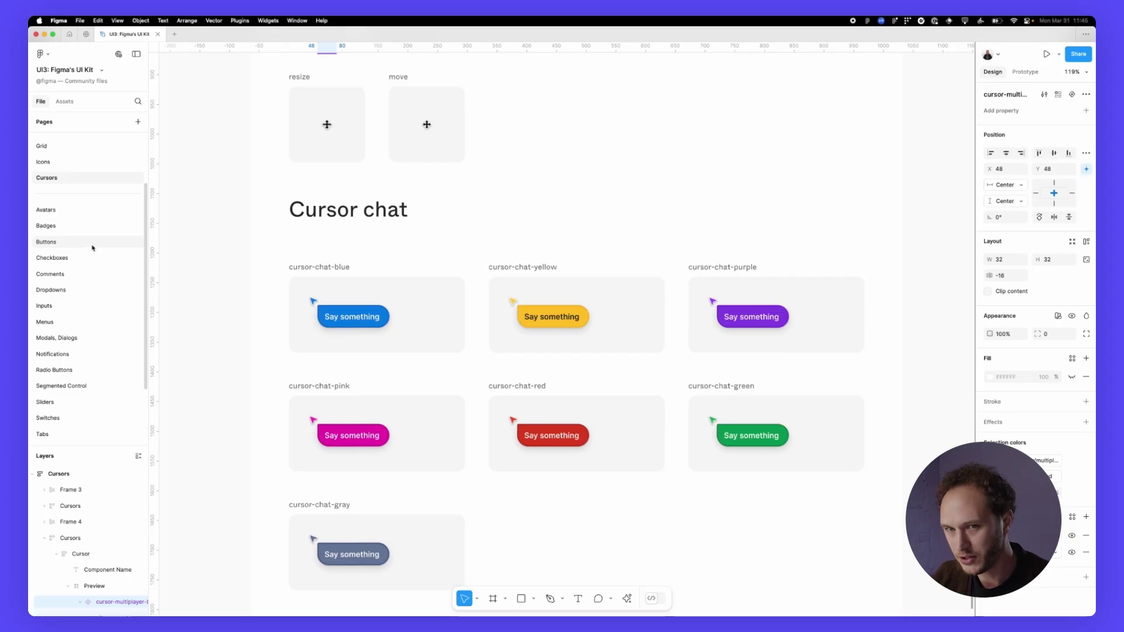
# - Open the Buttons page, zoom into the Button component set and hide the interface
pyautogui.click(47, 241)
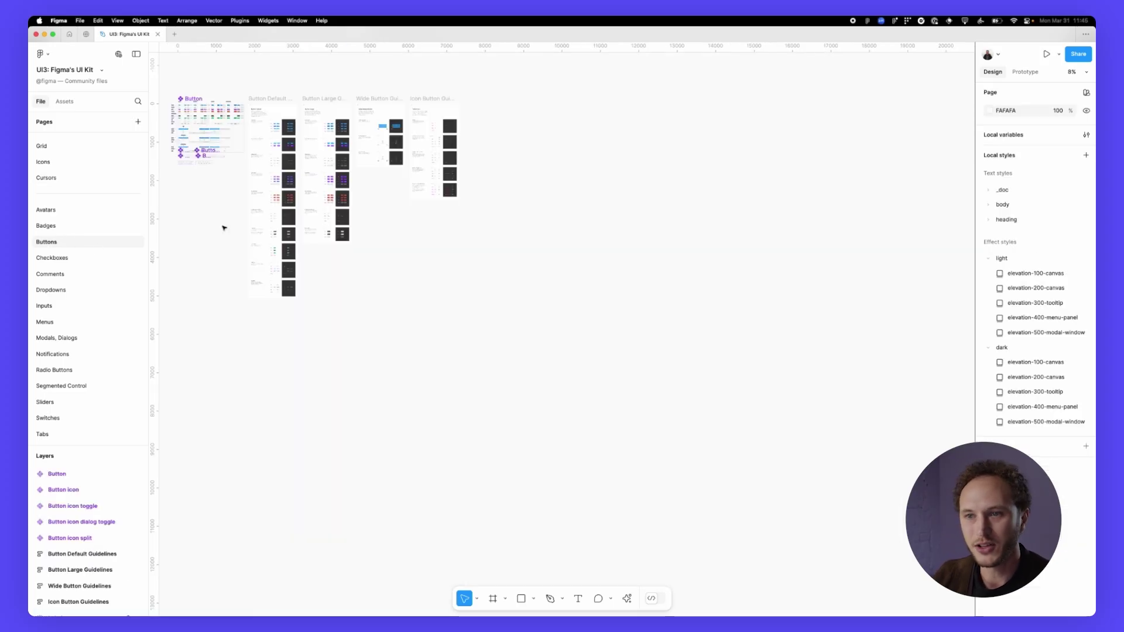
pyautogui.scroll(10, 221, 219)
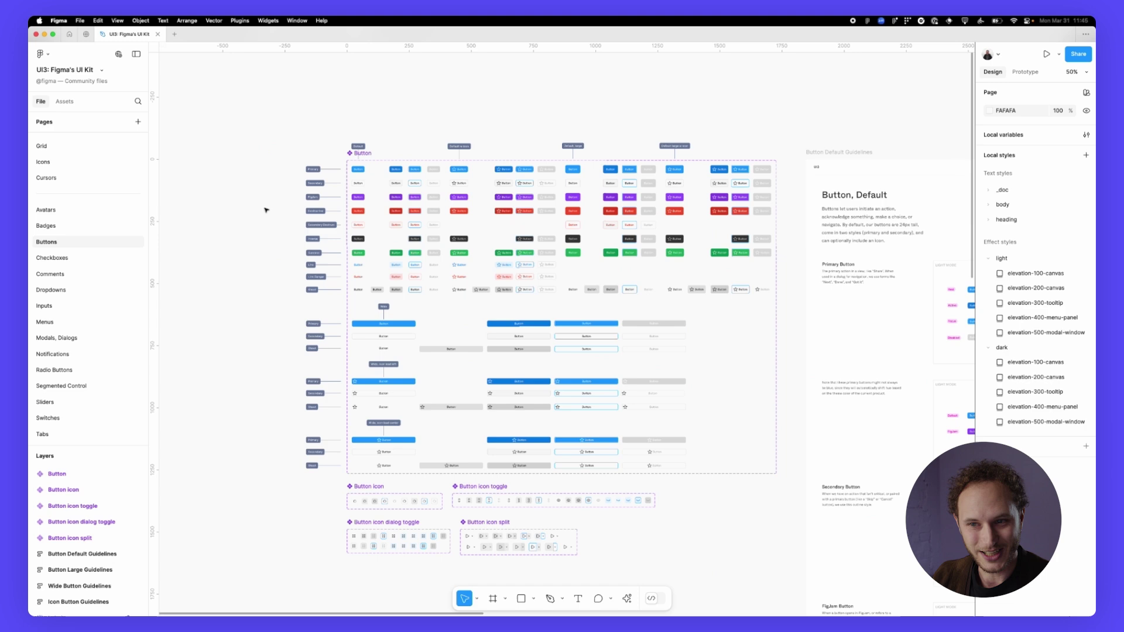
pyautogui.scroll(8, 280, 223)
pyautogui.press('super+backslash')
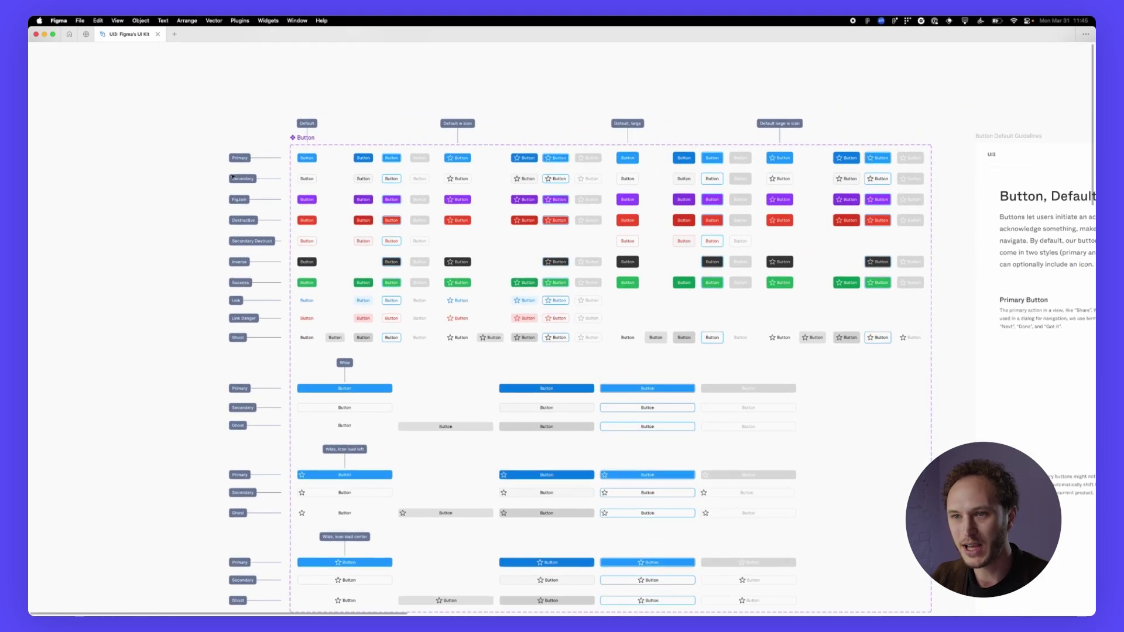
# - Zoom and pan across the Button component set's variant rows
pyautogui.hscroll(3, 146, 188)
pyautogui.scroll(5, 145, 189)
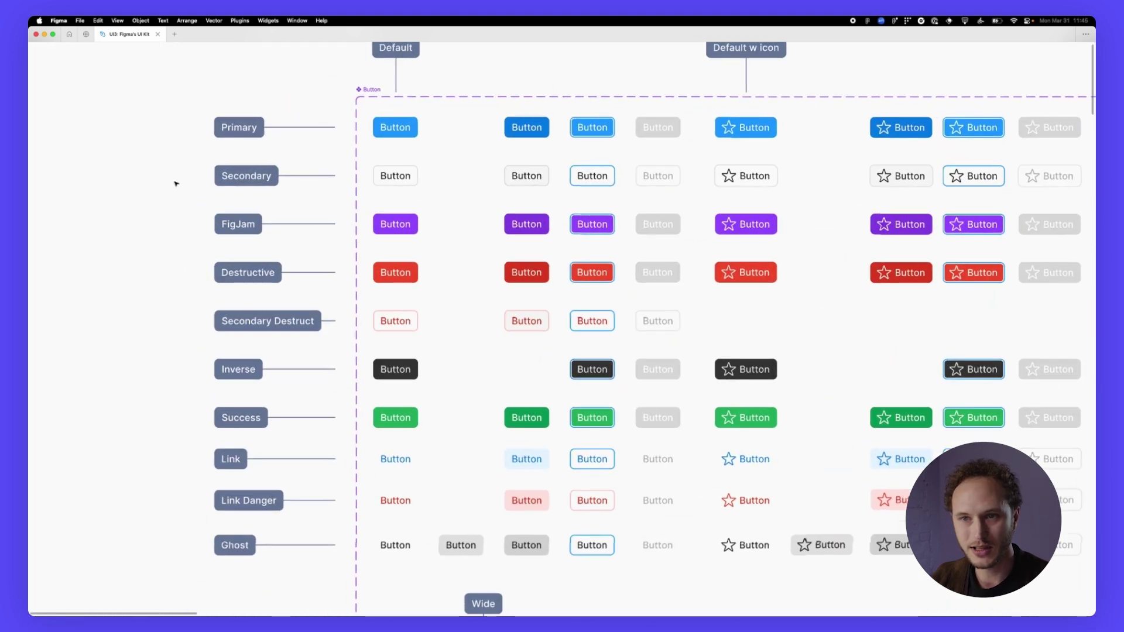
pyautogui.scroll(-4, 247, 198)
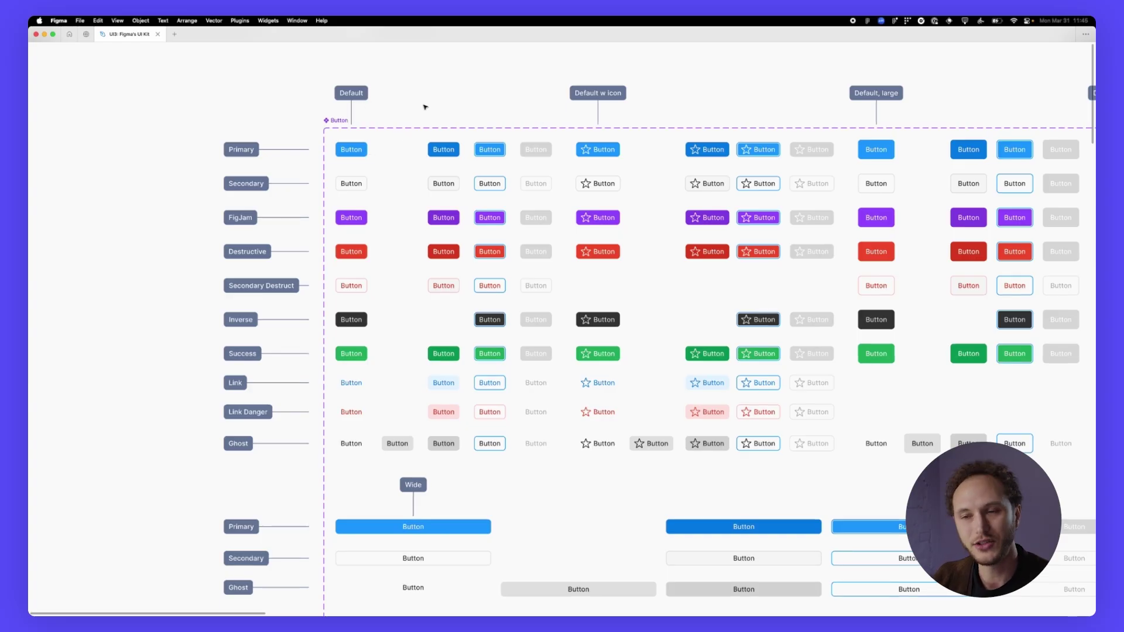
pyautogui.hscroll(2, 425, 106)
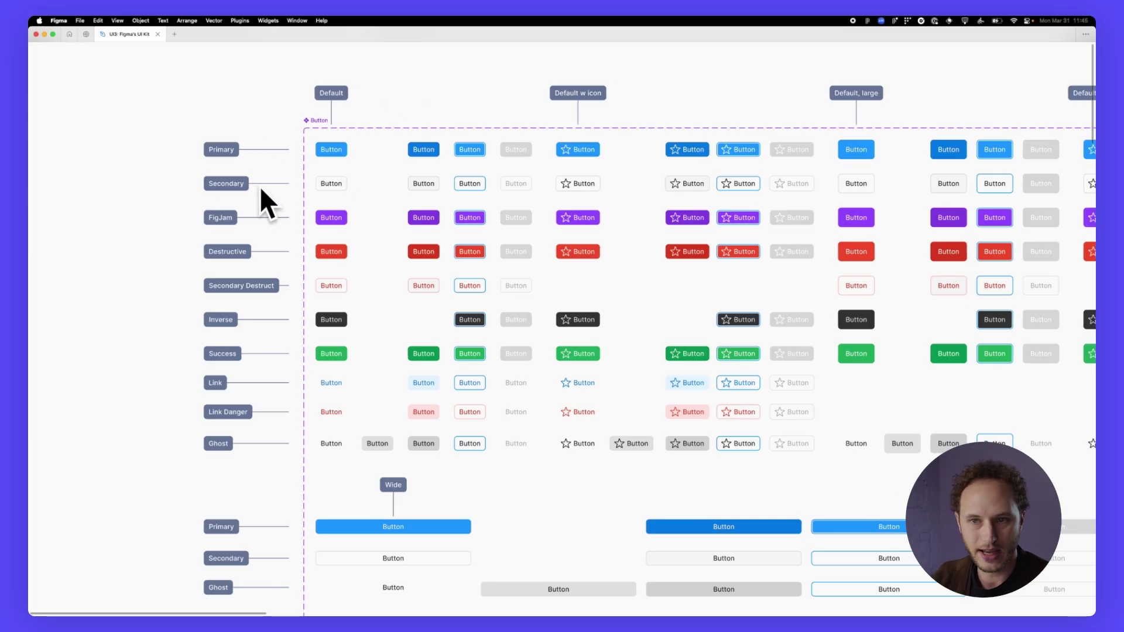
pyautogui.scroll(5, 206, 228)
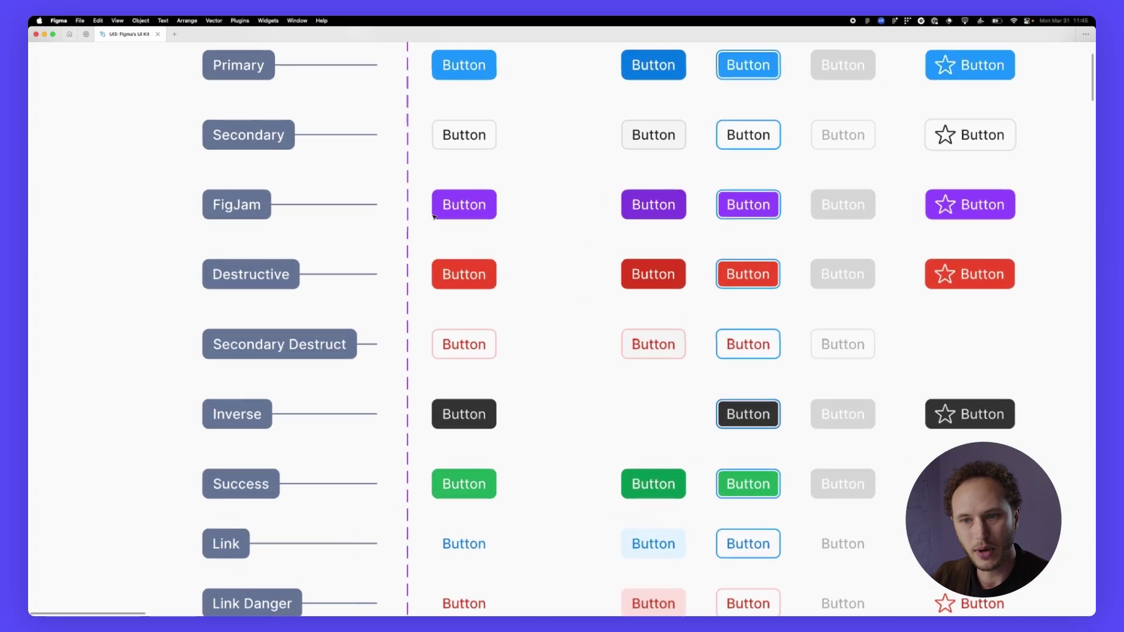
pyautogui.scroll(-5, 324, 233)
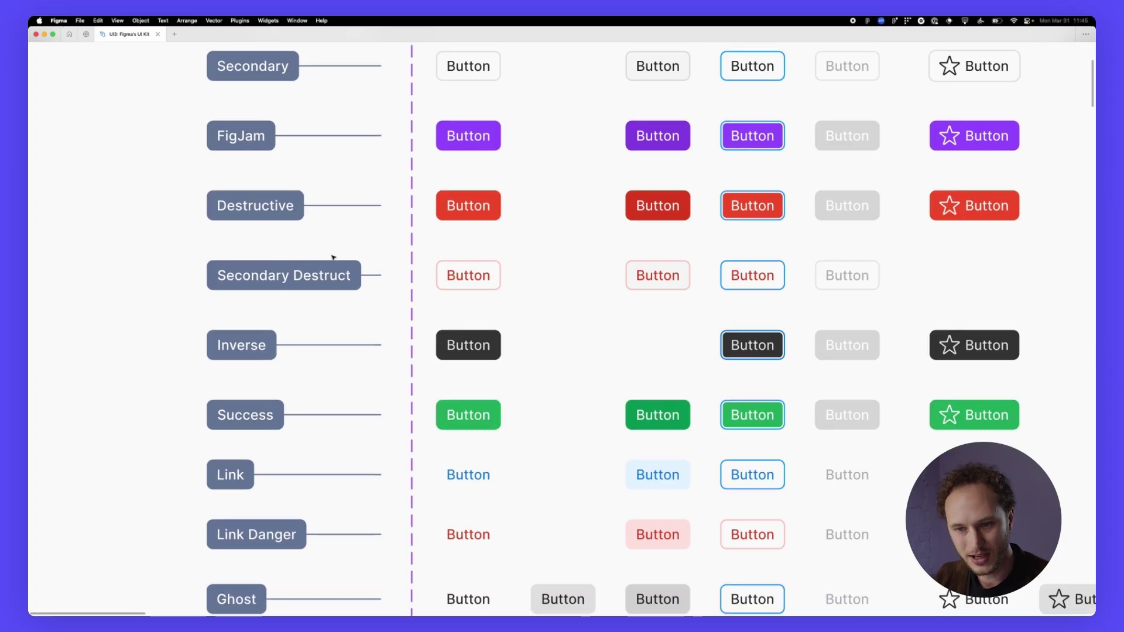
pyautogui.scroll(-5, 333, 257)
pyautogui.scroll(-5, 350, 456)
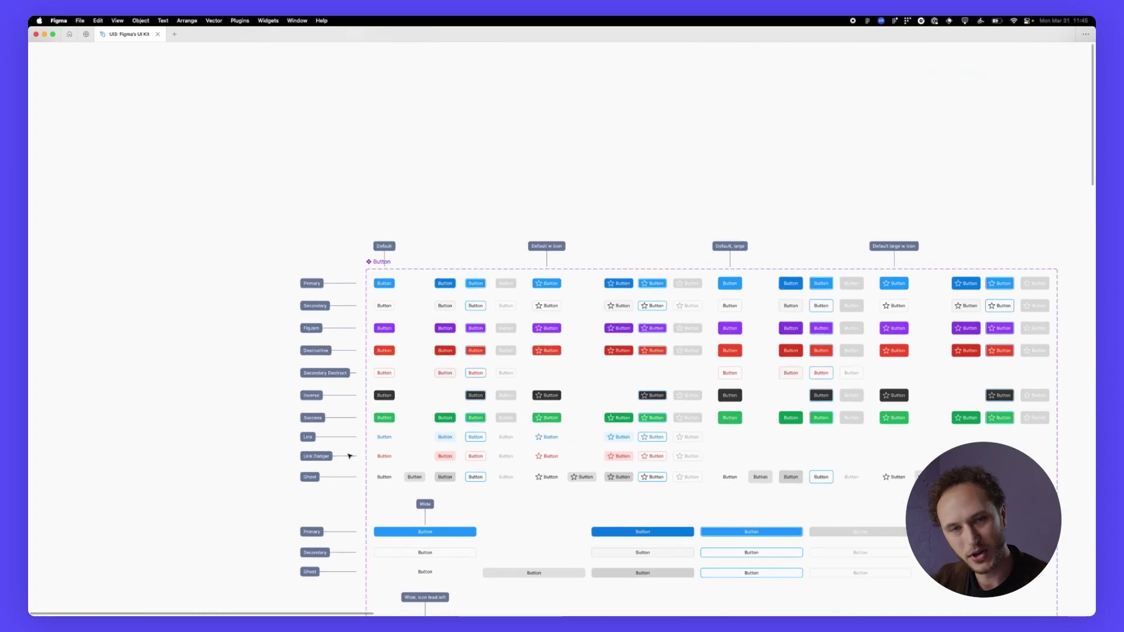
pyautogui.scroll(-2, 353, 451)
pyautogui.hscroll(2, 353, 451)
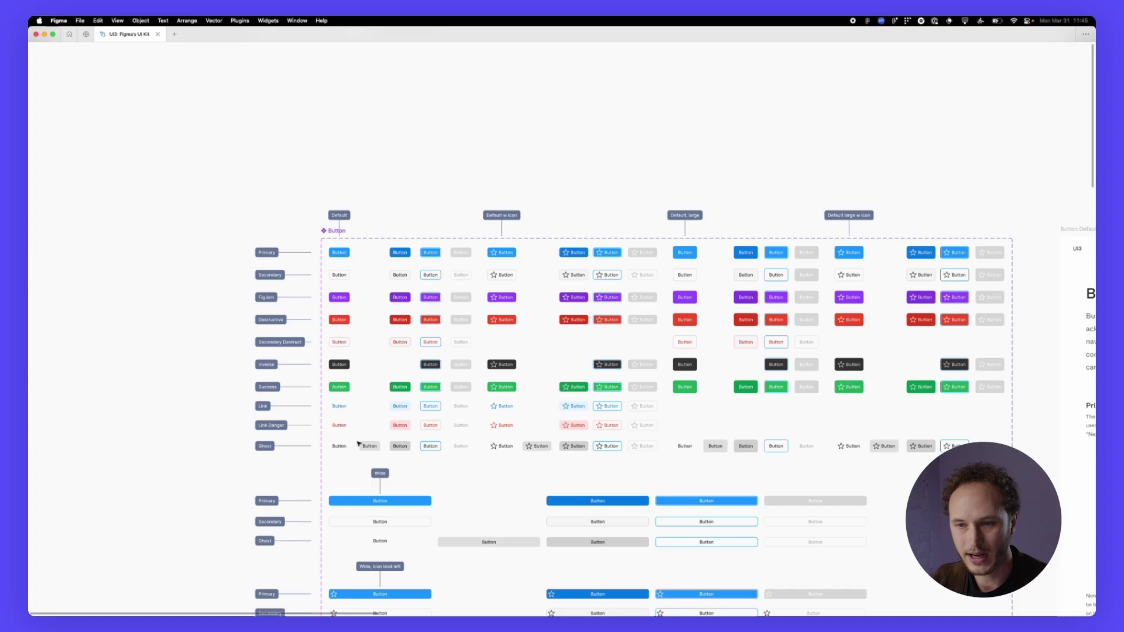
pyautogui.scroll(-5, 358, 444)
# - Zoom into the Button Default guideline's light and dark mode examples
pyautogui.hscroll(5, 359, 440)
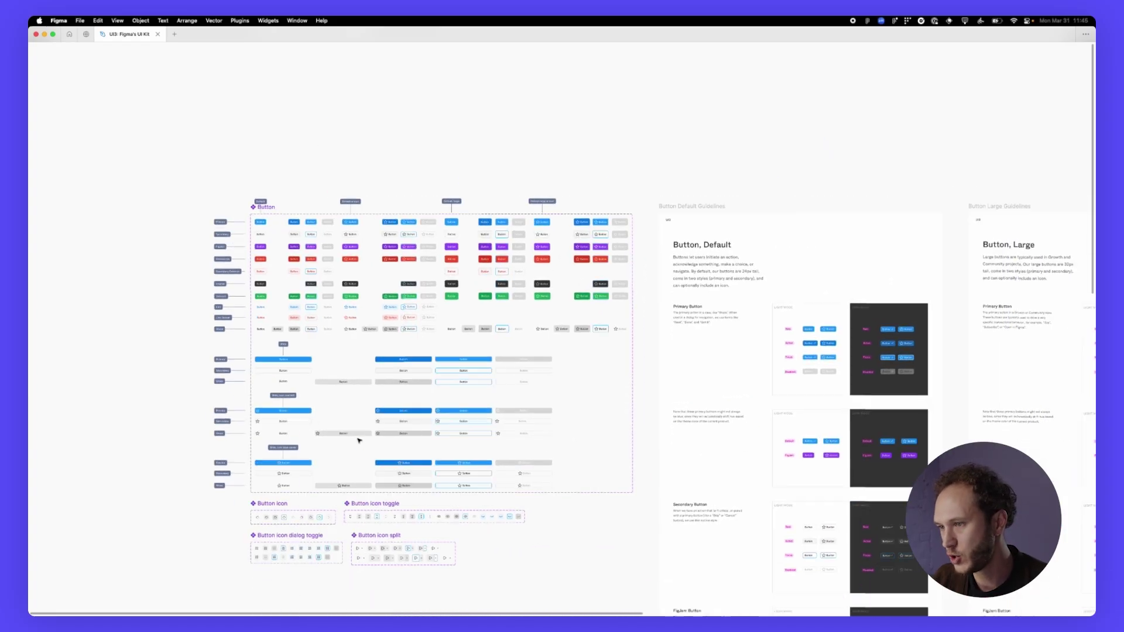
pyautogui.hscroll(3, 567, 228)
pyautogui.scroll(4, 539, 229)
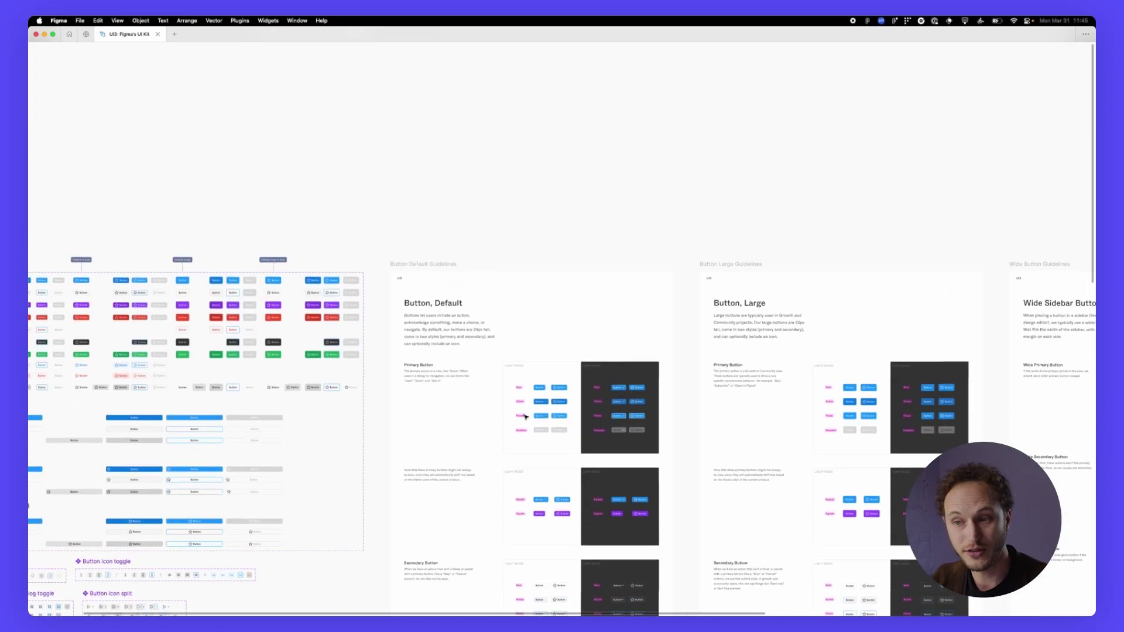
pyautogui.scroll(5, 525, 417)
pyautogui.scroll(5, 662, 432)
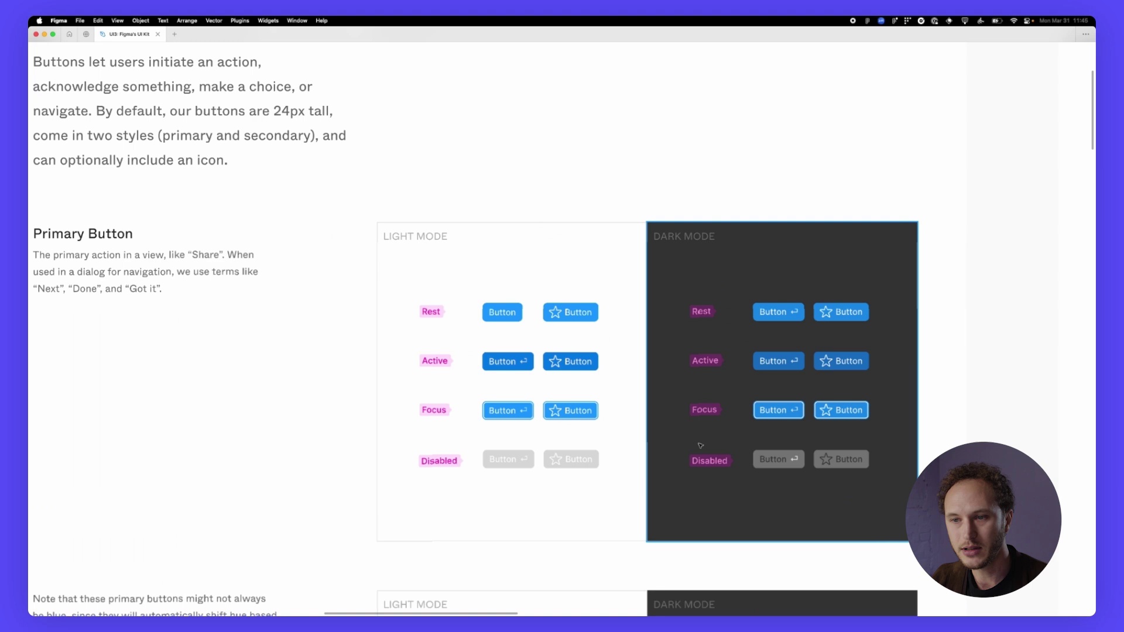
pyautogui.hscroll(-1, 458, 302)
pyautogui.scroll(1, 458, 302)
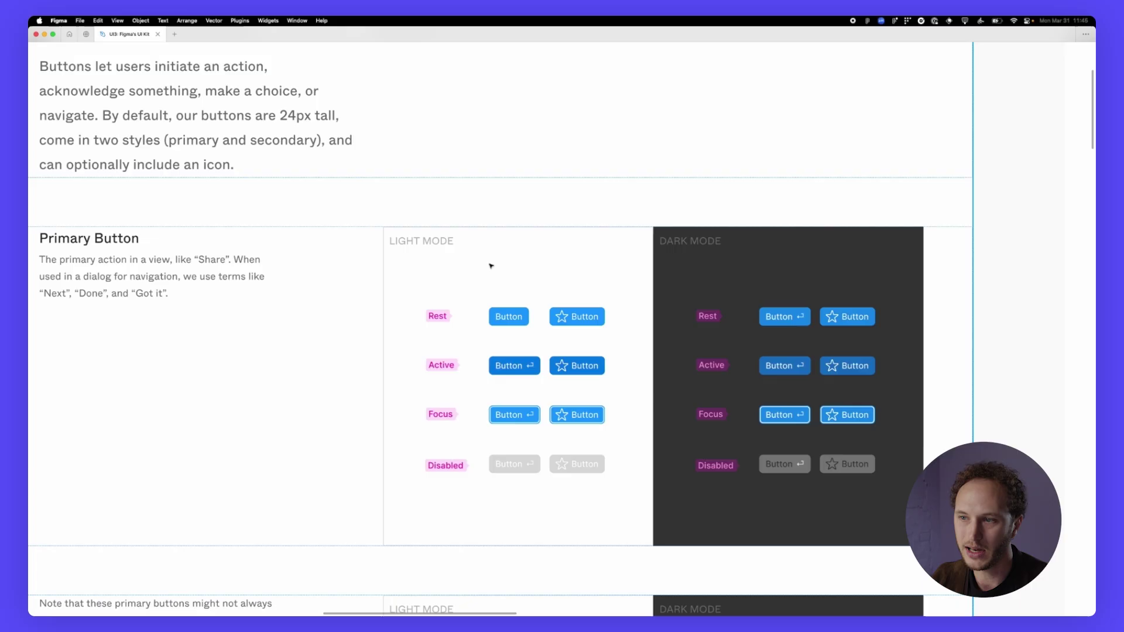
# - Review the Wide Sidebar Button guideline, zoom back out and restore the interface panels
pyautogui.scroll(-10, 427, 328)
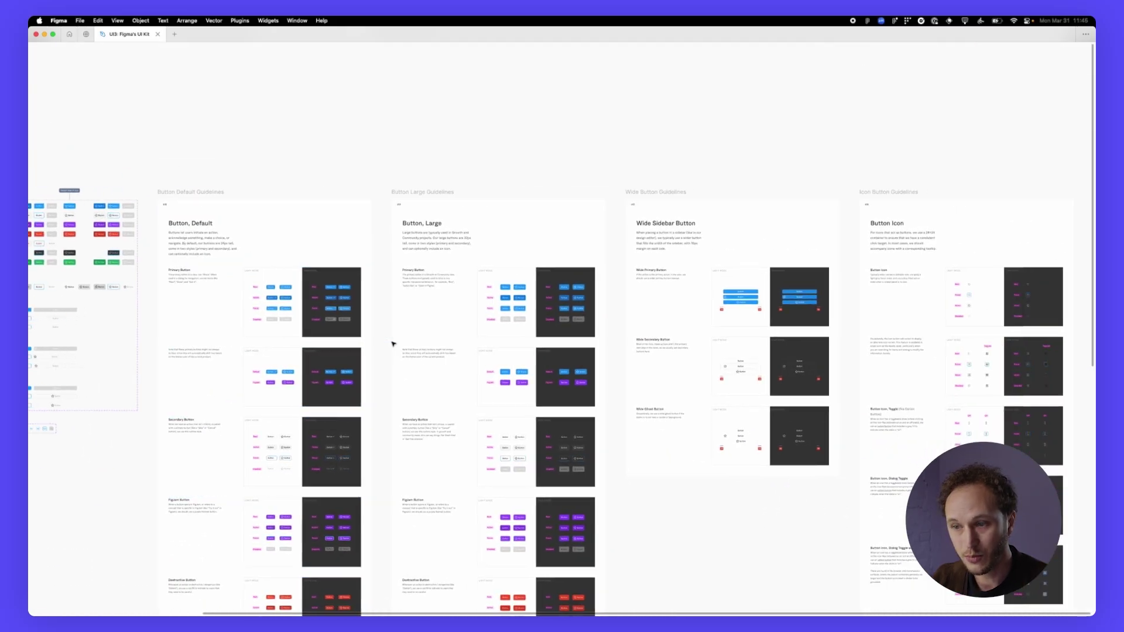
pyautogui.hscroll(2, 394, 342)
pyautogui.scroll(-2, 364, 549)
pyautogui.scroll(5, 692, 278)
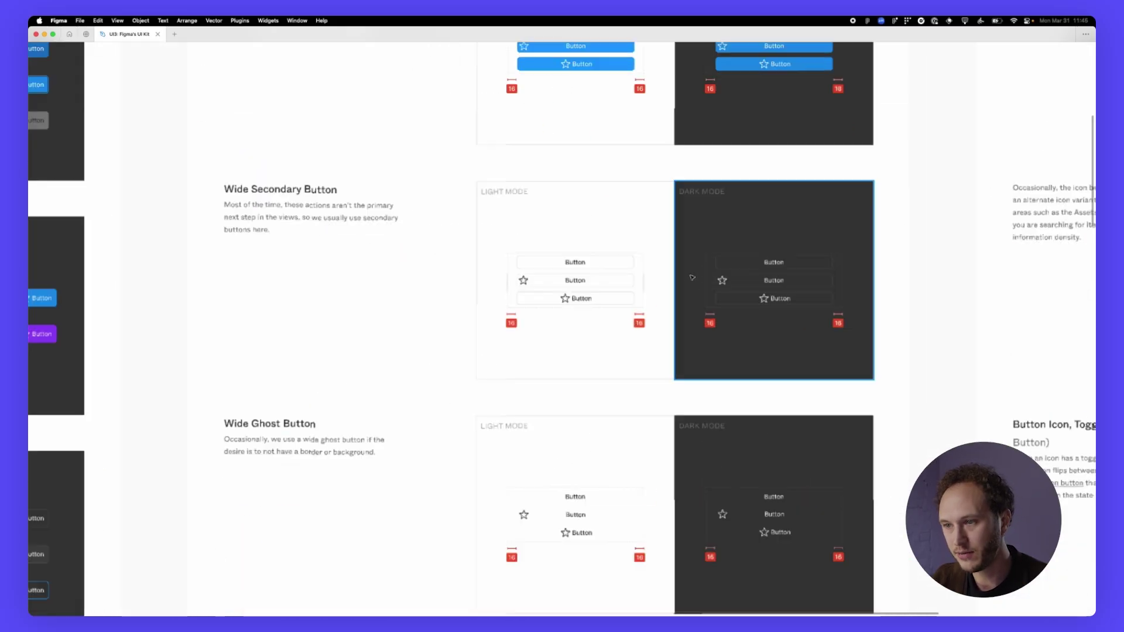
pyautogui.scroll(1, 468, 328)
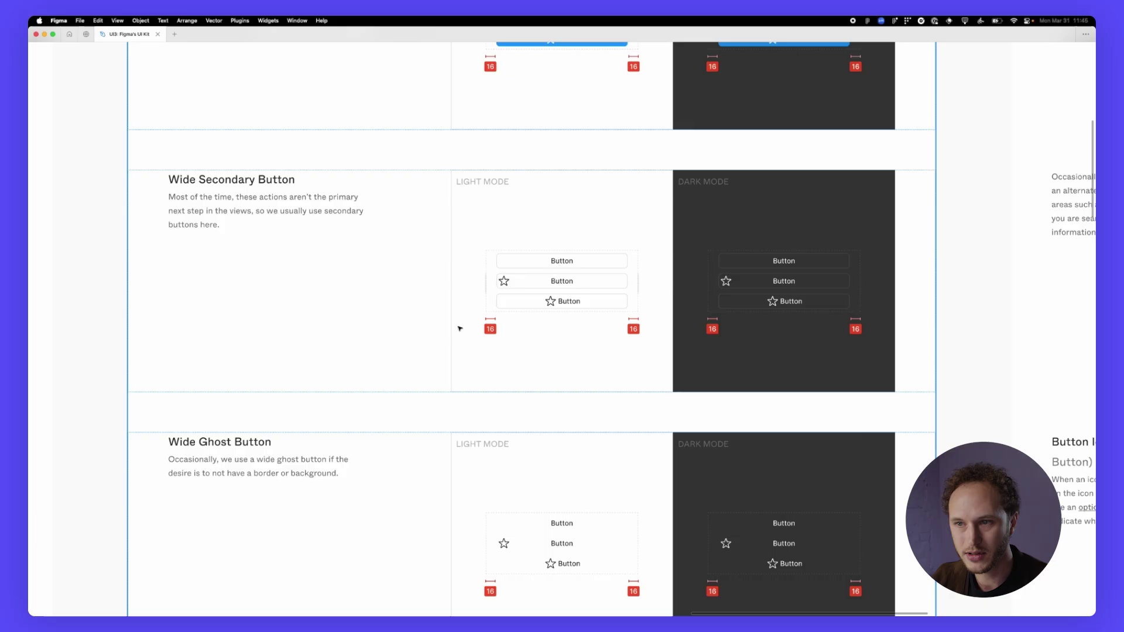
pyautogui.scroll(-6, 416, 326)
pyautogui.hscroll(-2, 416, 326)
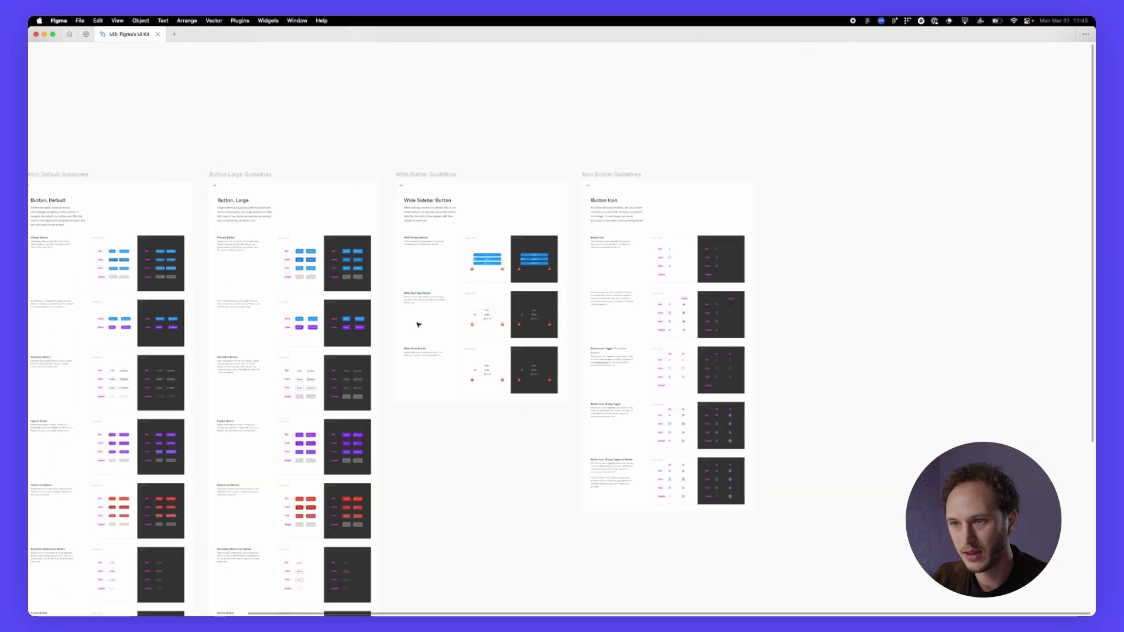
pyautogui.press('super+backslash')
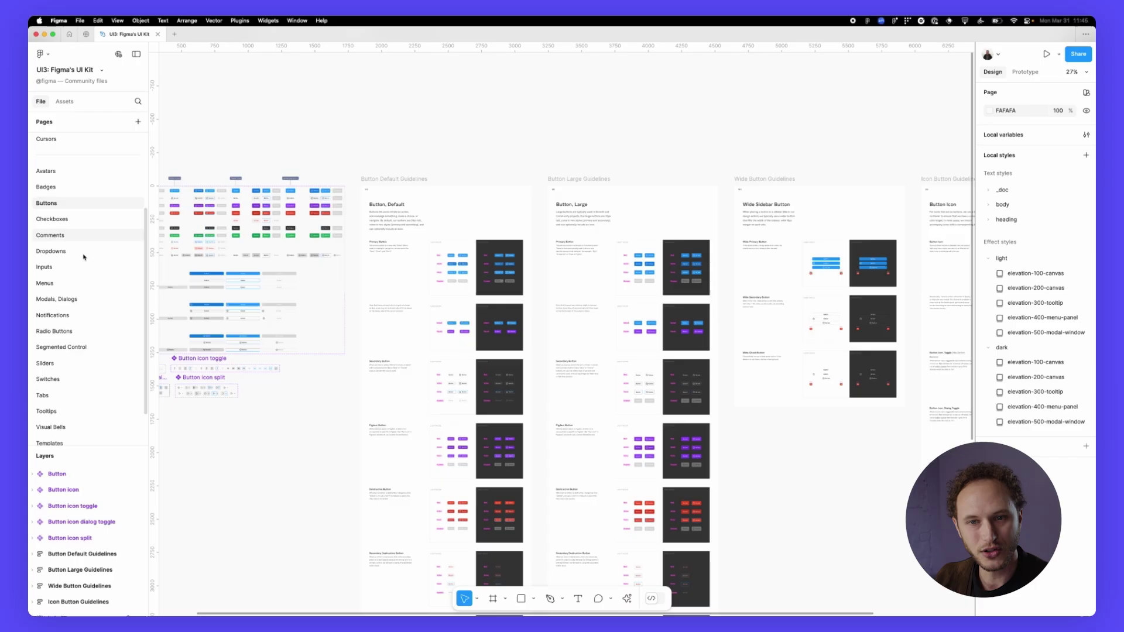
# - Open the Modals, Dialogs page and hide the interface to view its modal templates full-screen
pyautogui.scroll(-2, 82, 269)
pyautogui.click(80, 294)
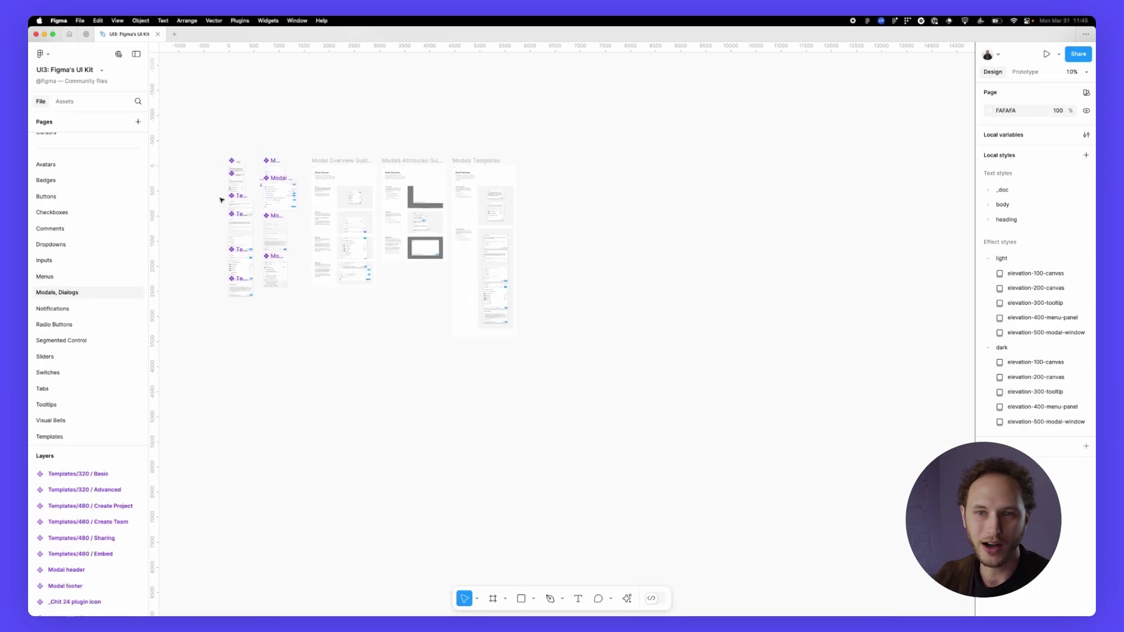
pyautogui.press('super+backslash')
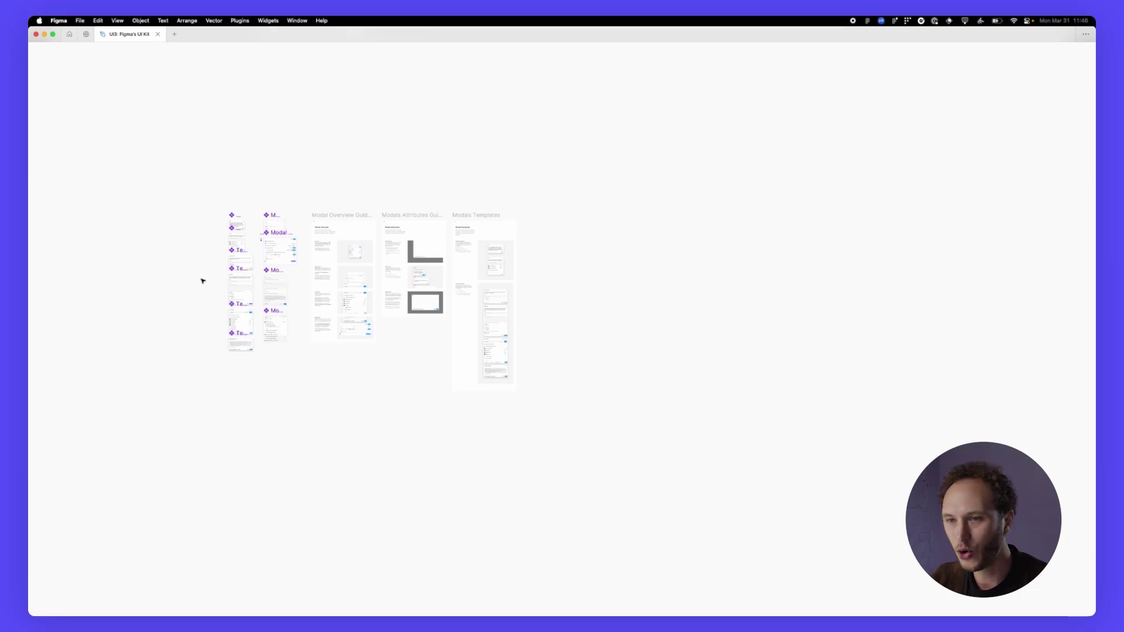
pyautogui.scroll(3, 219, 282)
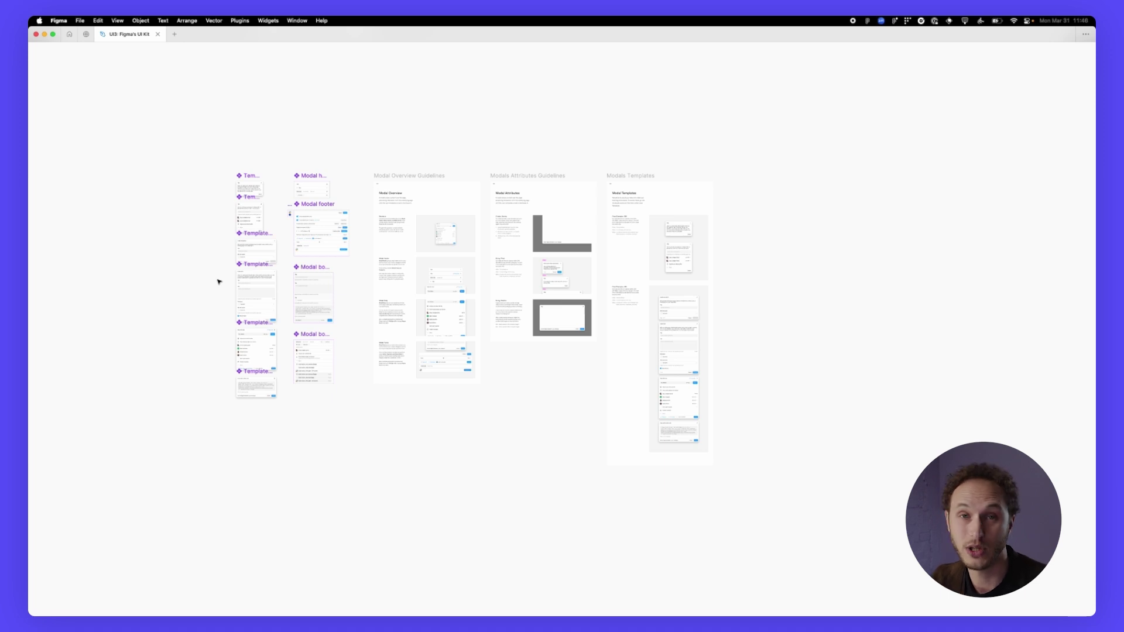
pyautogui.scroll(5, 245, 182)
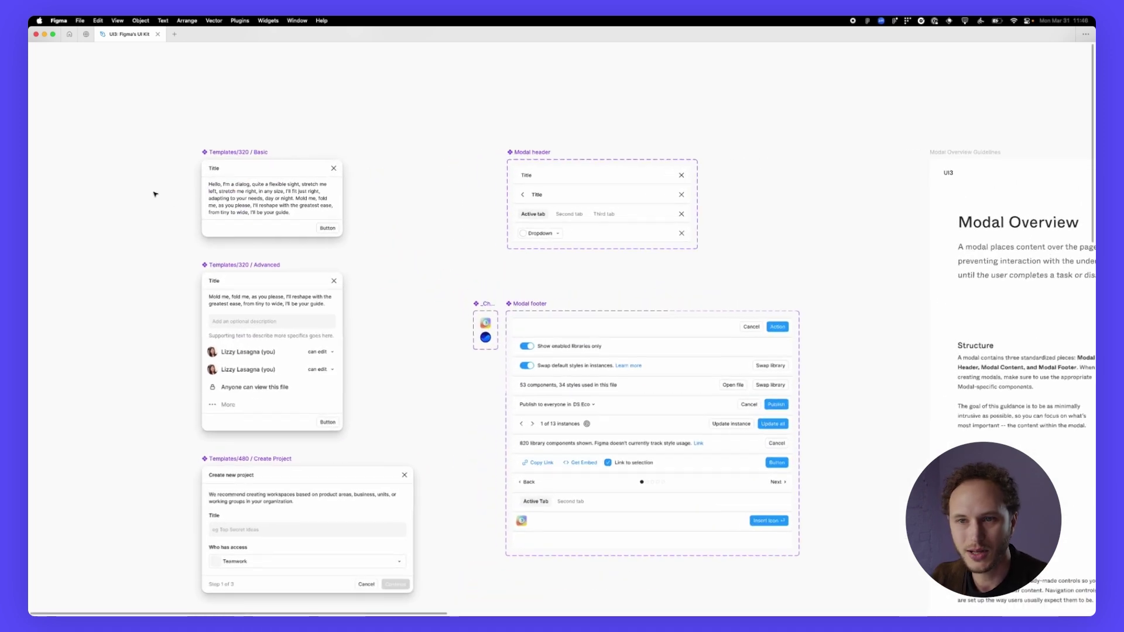
pyautogui.scroll(-1, 359, 223)
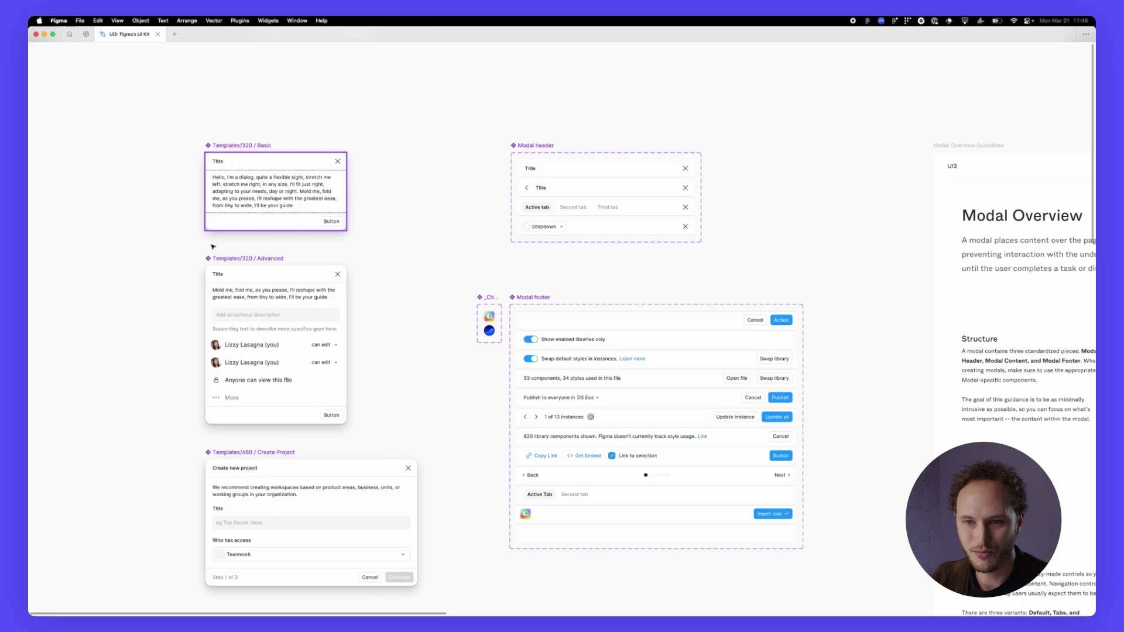
pyautogui.hscroll(-2, 387, 334)
pyautogui.scroll(-2, 170, 378)
pyautogui.hscroll(-1, 176, 377)
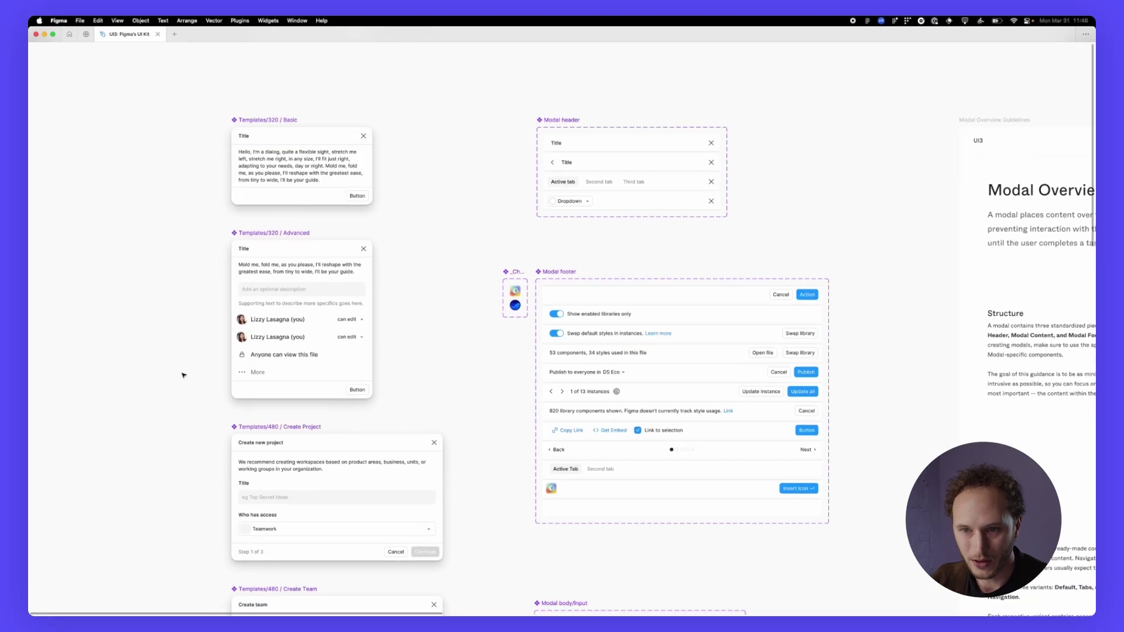
pyautogui.scroll(-2, 194, 404)
pyautogui.scroll(-2, 281, 328)
pyautogui.hscroll(2, 281, 328)
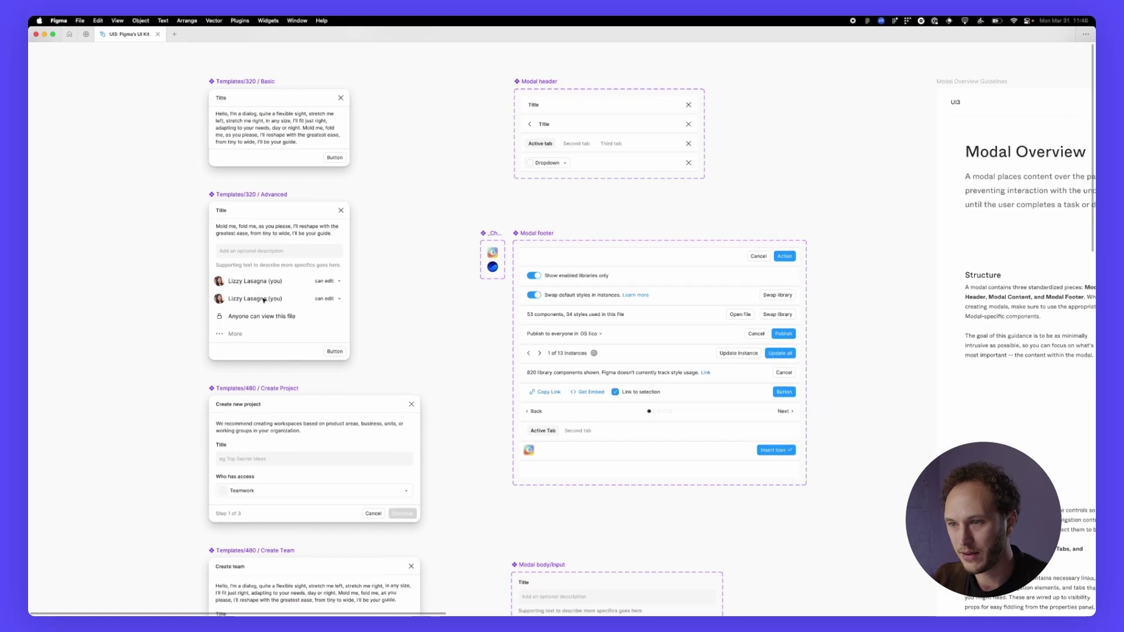
pyautogui.moveTo(530, 229); pyautogui.dragTo(538, 229)
pyautogui.scroll(-7, 480, 325)
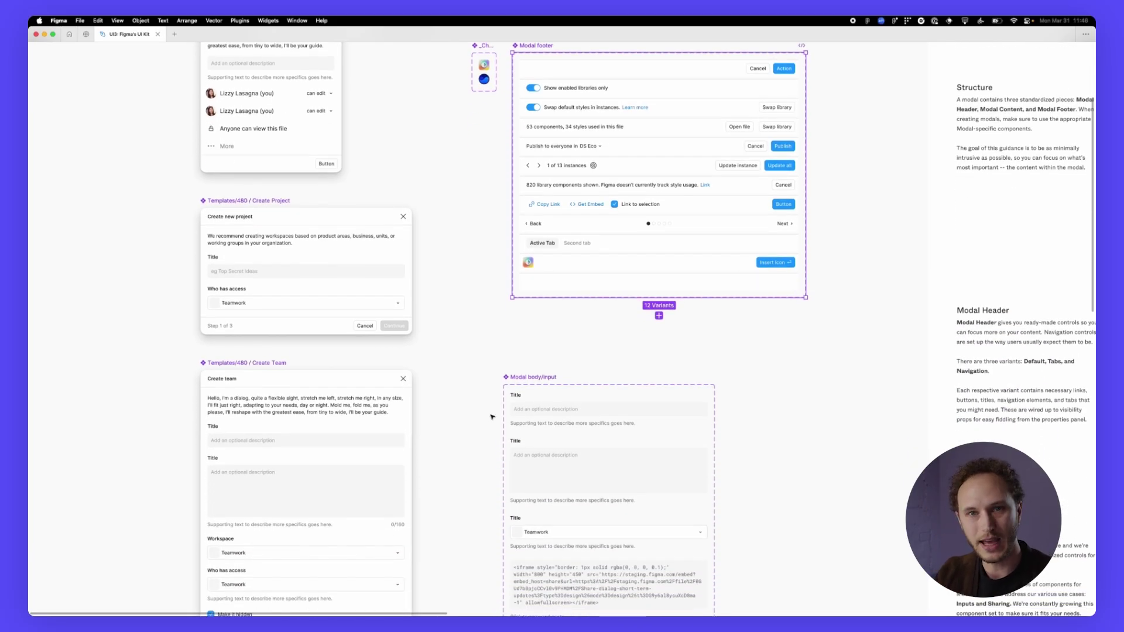
pyautogui.scroll(-4, 477, 408)
pyautogui.hscroll(-2, 283, 409)
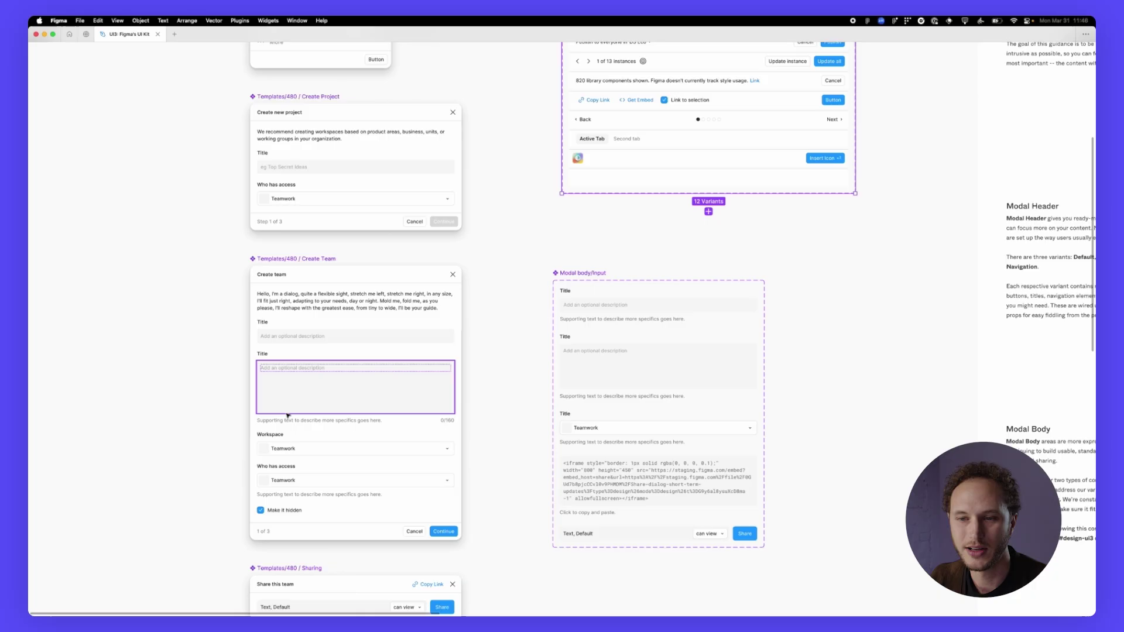
pyautogui.scroll(3, 283, 409)
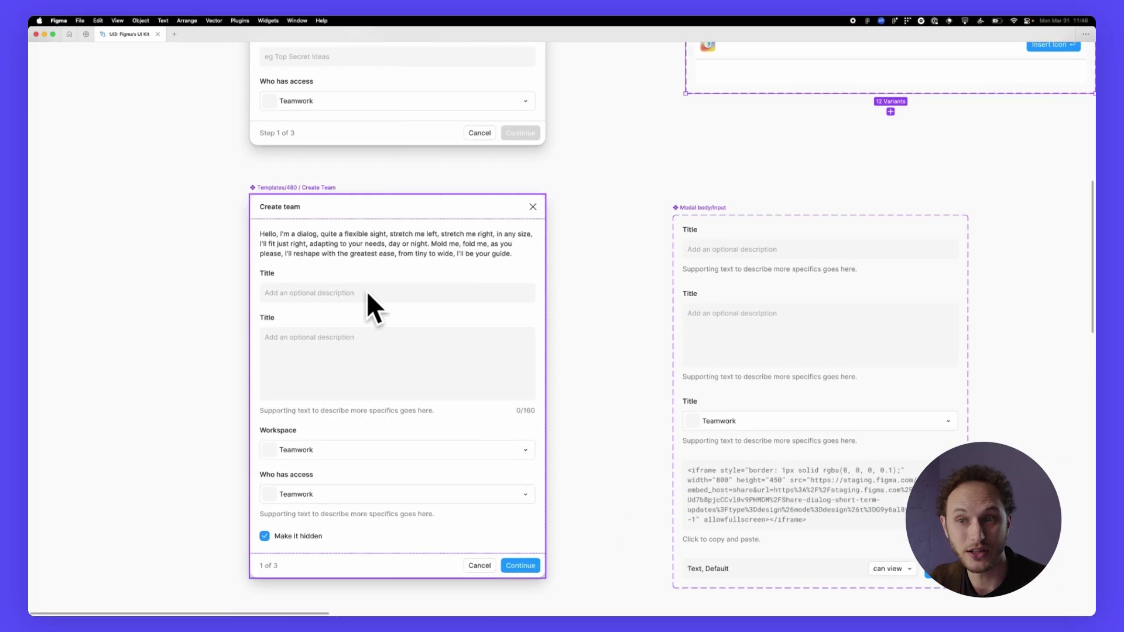
pyautogui.scroll(-10, 369, 306)
pyautogui.click(280, 436)
pyautogui.scroll(5, 277, 448)
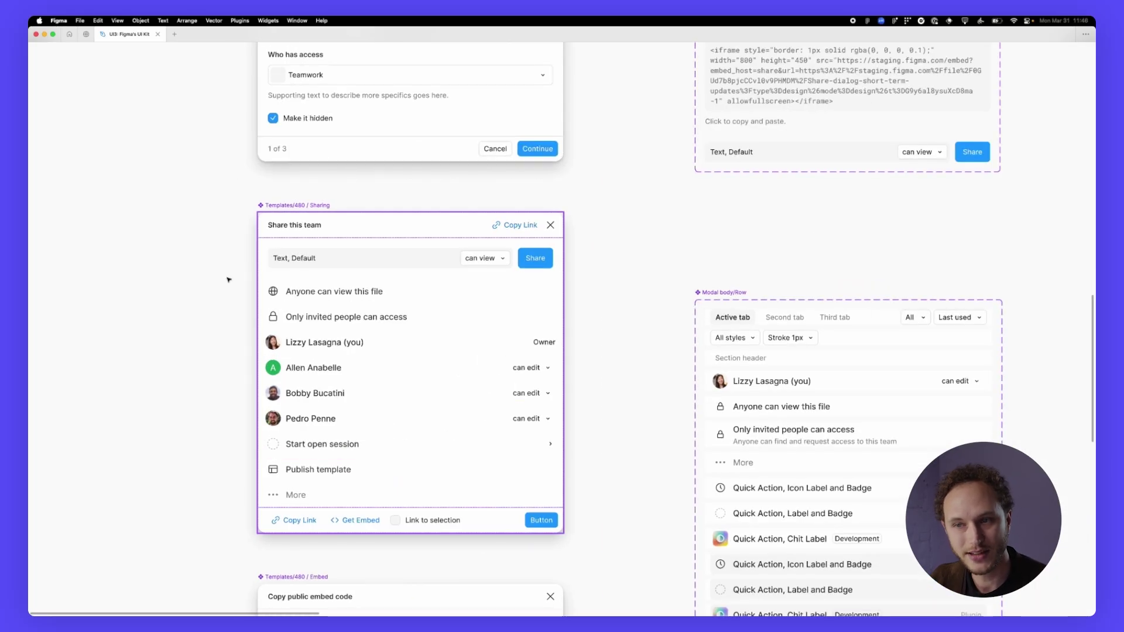
# - Zoom through the Modal Overview and Modal Attributes guidelines on the canvas
pyautogui.scroll(-6, 293, 328)
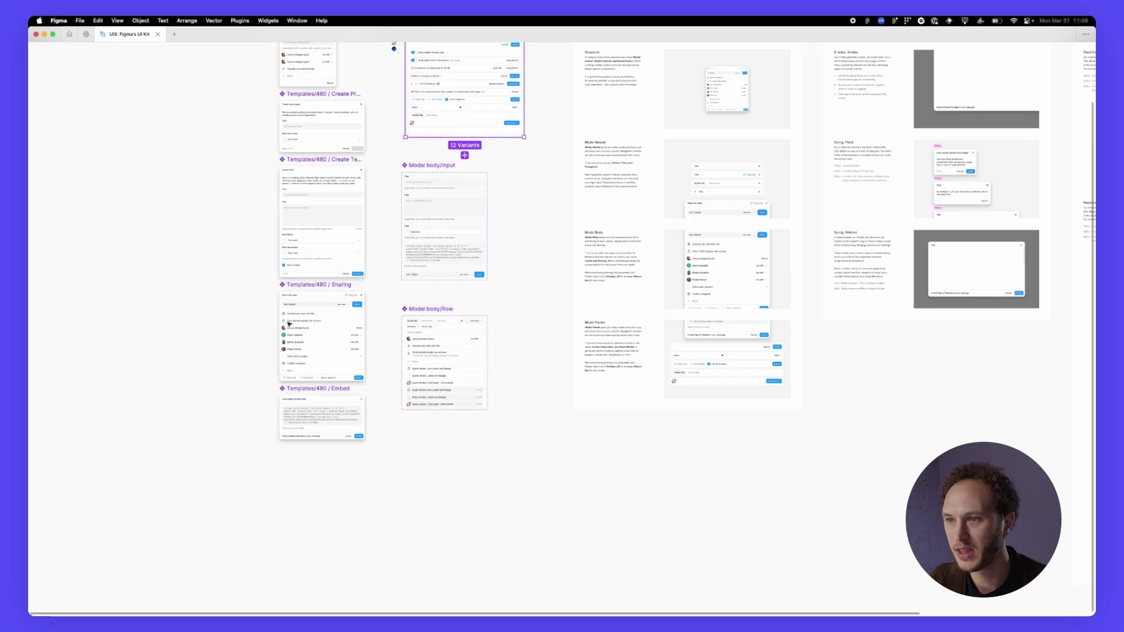
pyautogui.scroll(5, 422, 182)
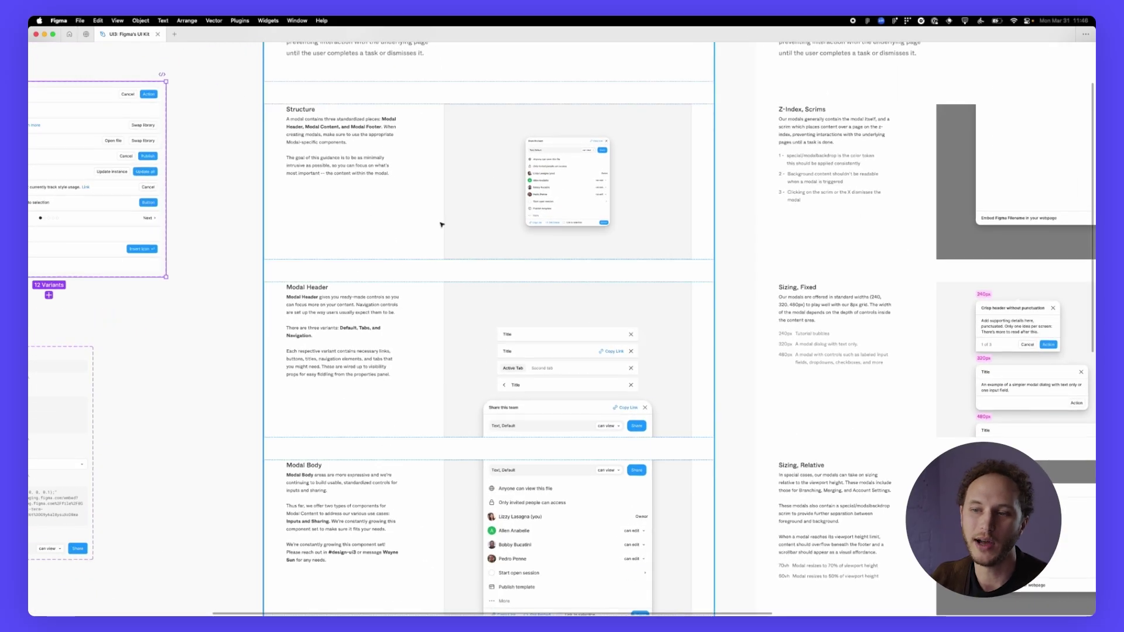
pyautogui.scroll(-3, 441, 224)
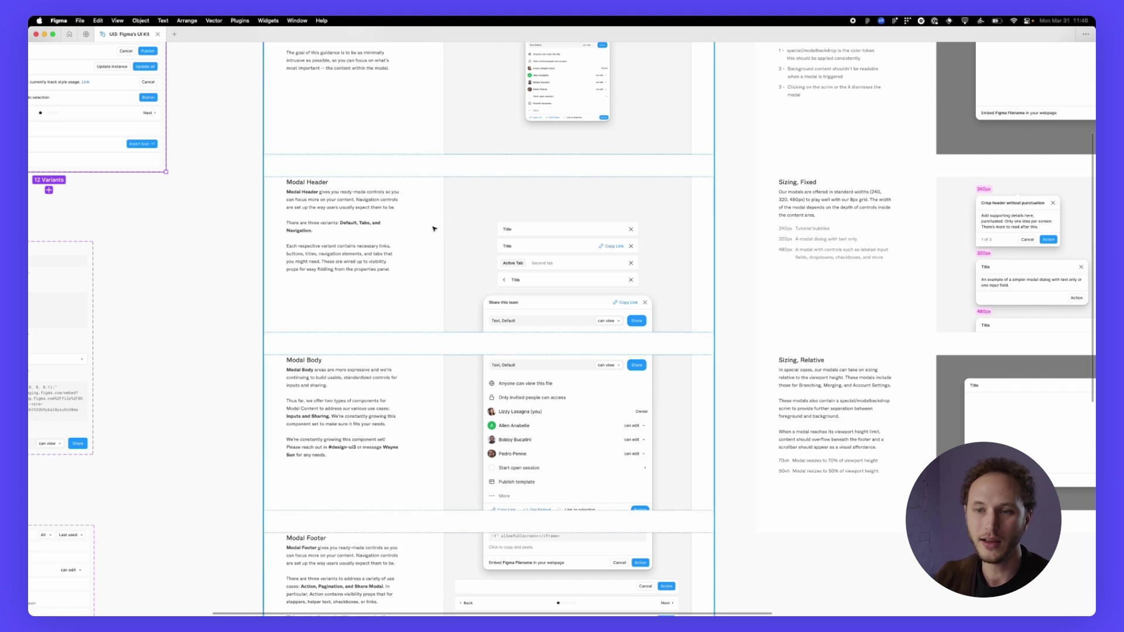
pyautogui.scroll(-3, 338, 235)
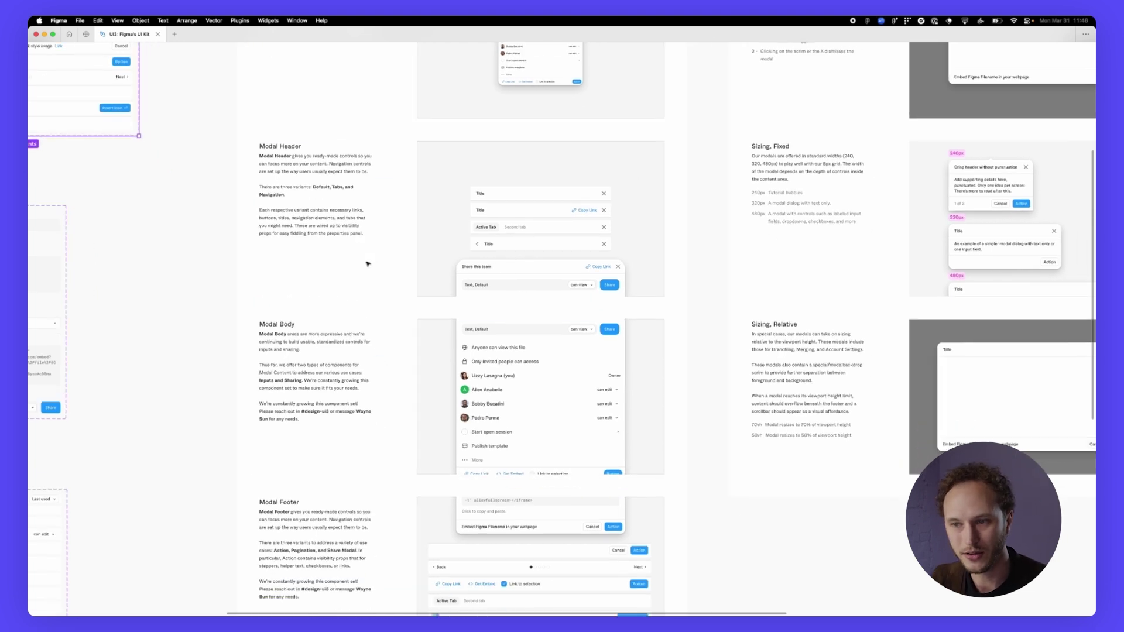
pyautogui.scroll(-10, 397, 329)
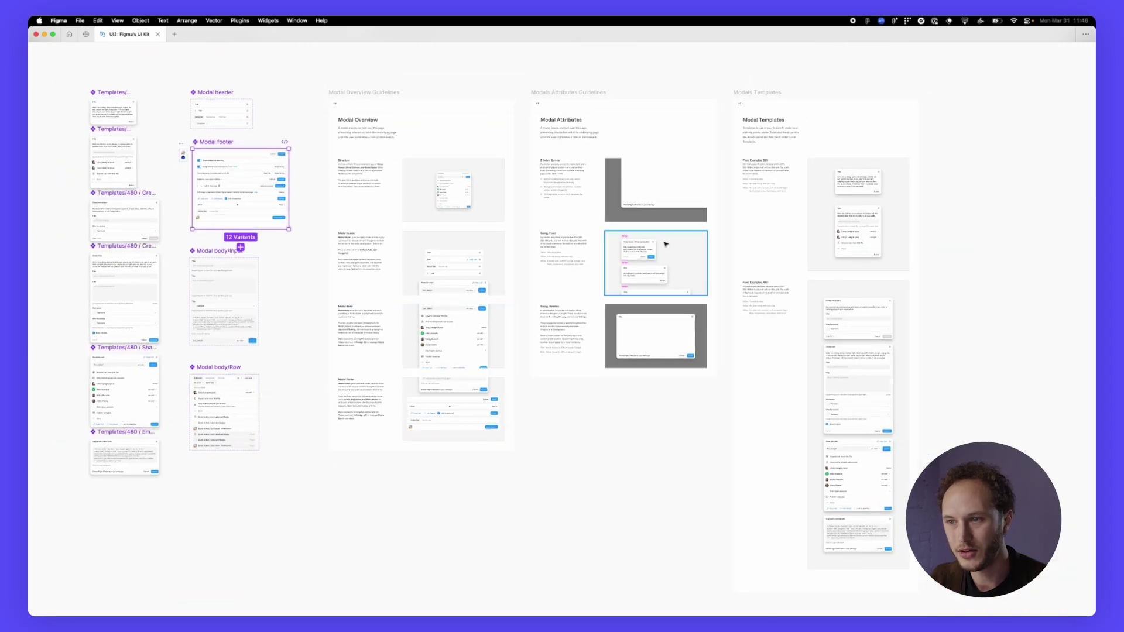
pyautogui.scroll(10, 666, 245)
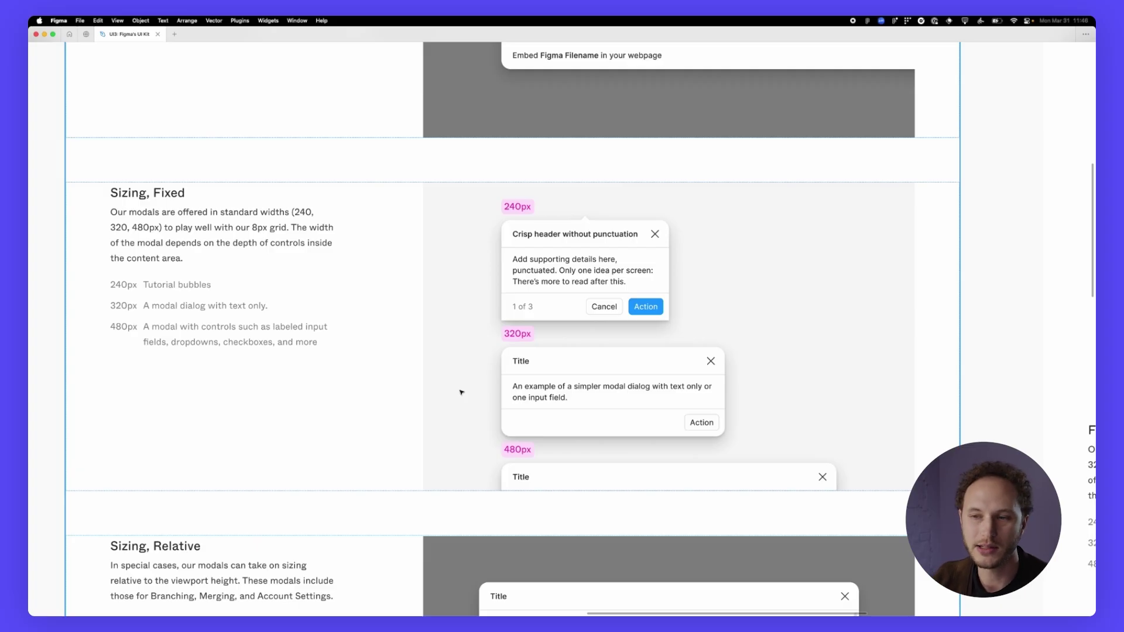
# - Restore the panels and toolbar, showing the 240, 320 and 480px fixed-width guideline
pyautogui.press('super+backslash')
pyautogui.scroll(-10, 472, 386)
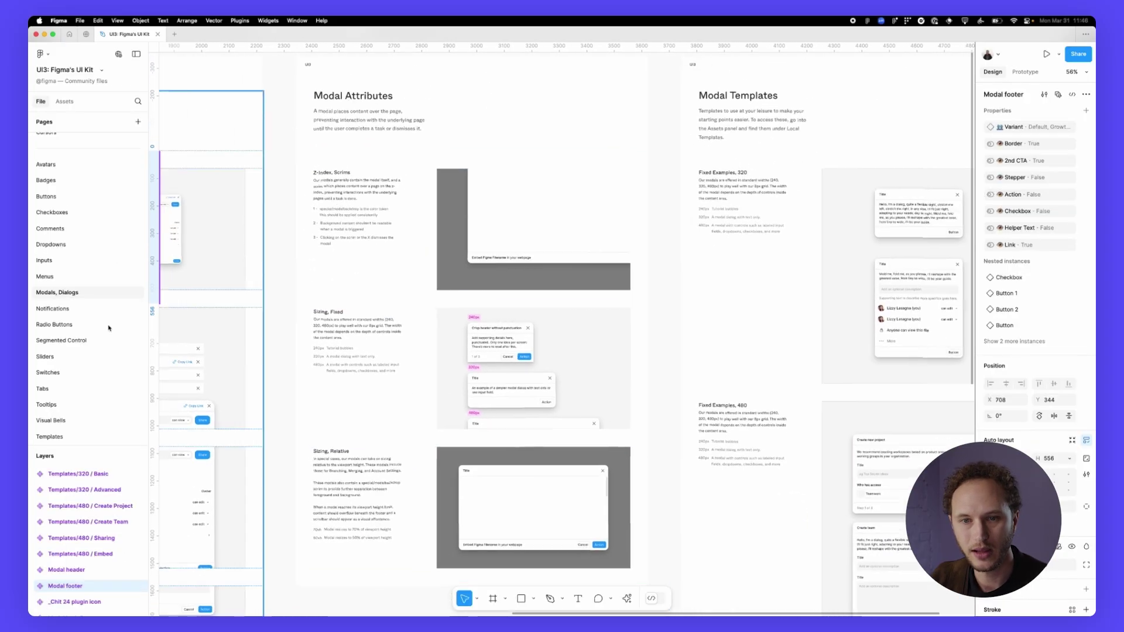
pyautogui.scroll(-1, 88, 325)
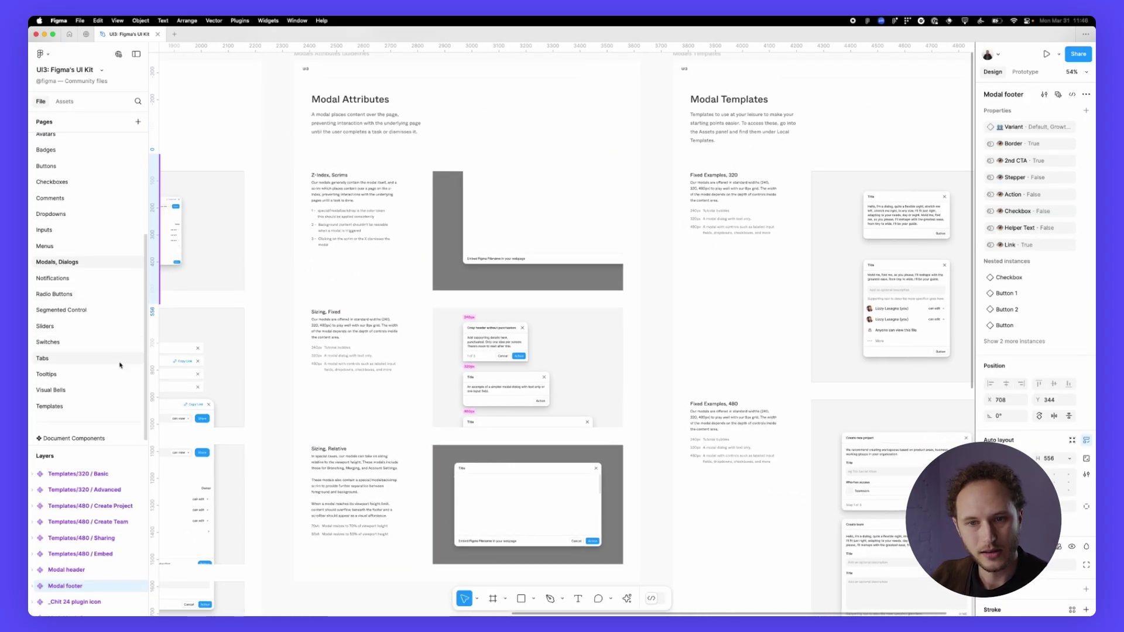
# - Open the Segmented Control page and pan around its light and dark mode examples
pyautogui.click(92, 313)
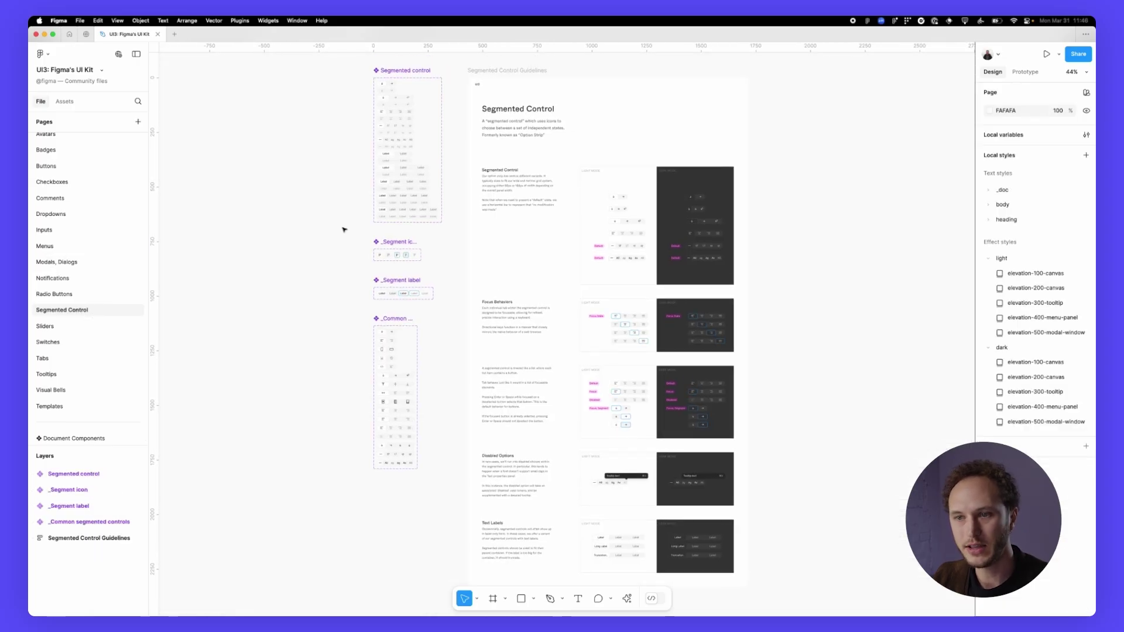
pyautogui.scroll(5, 386, 227)
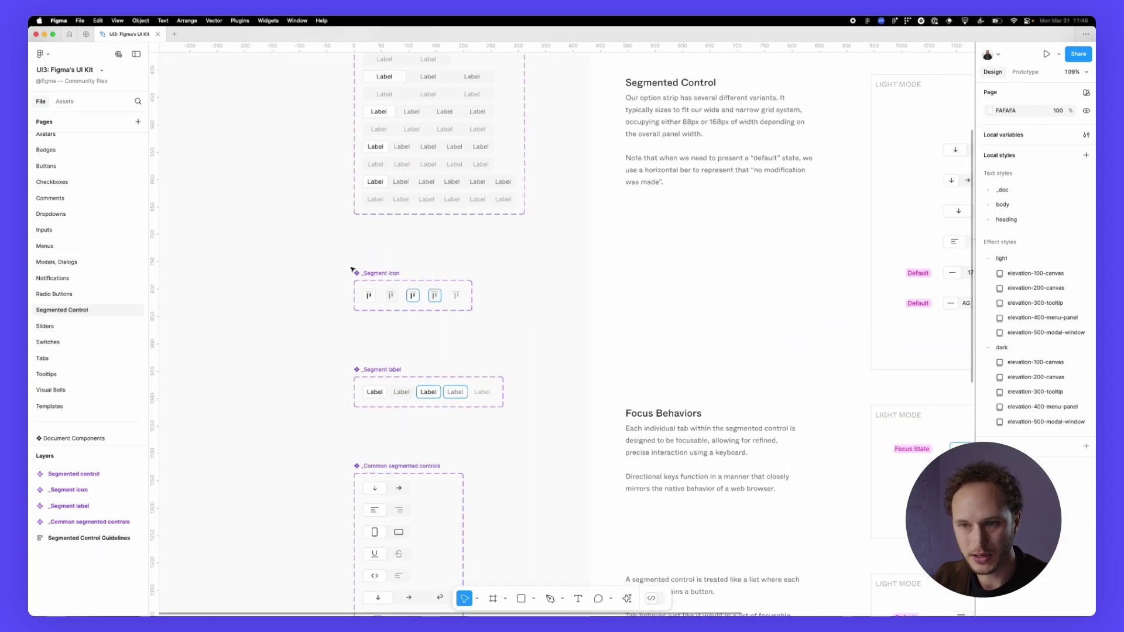
pyautogui.scroll(-3, 345, 275)
pyautogui.scroll(-1, 329, 326)
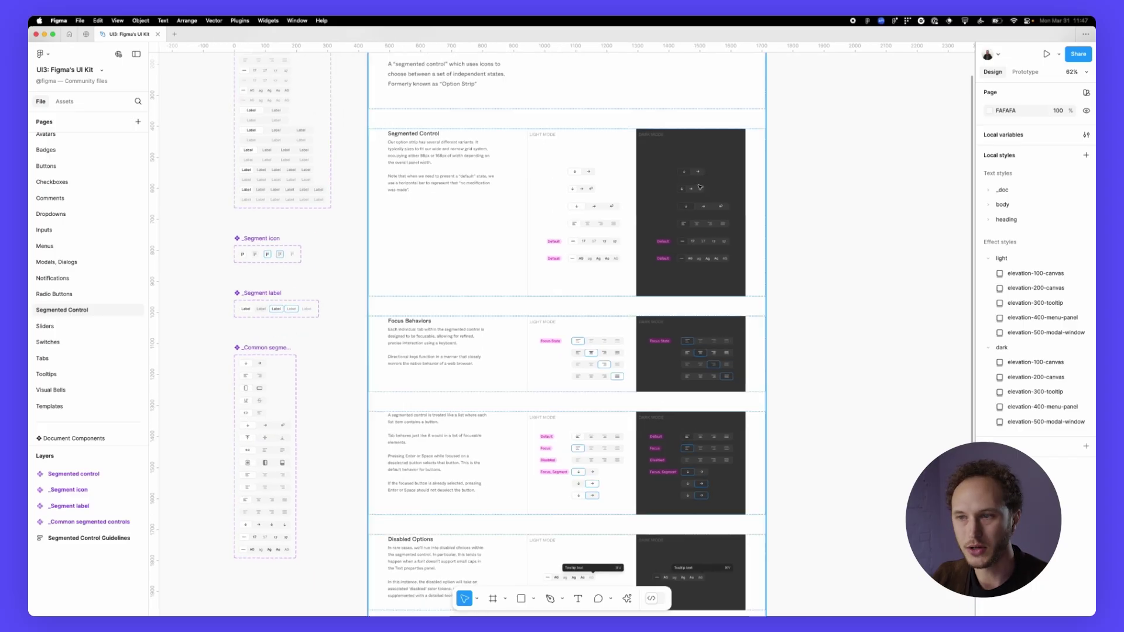
pyautogui.scroll(5, 626, 210)
pyautogui.hscroll(1, 566, 256)
pyautogui.scroll(1, 535, 295)
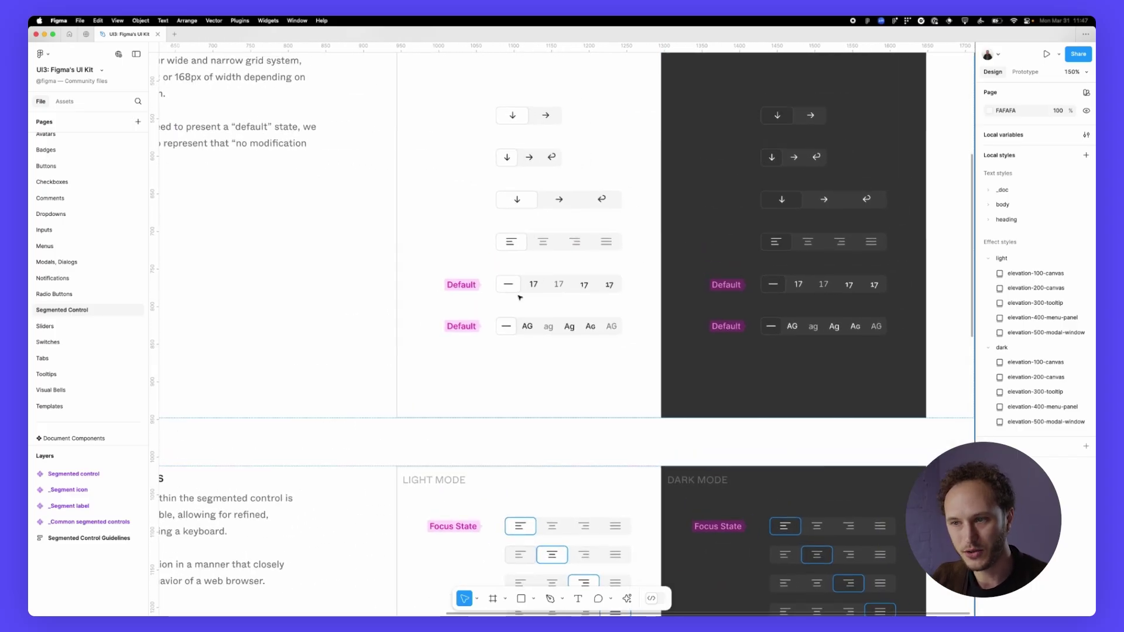
pyautogui.hscroll(3, 519, 297)
pyautogui.scroll(3, 519, 298)
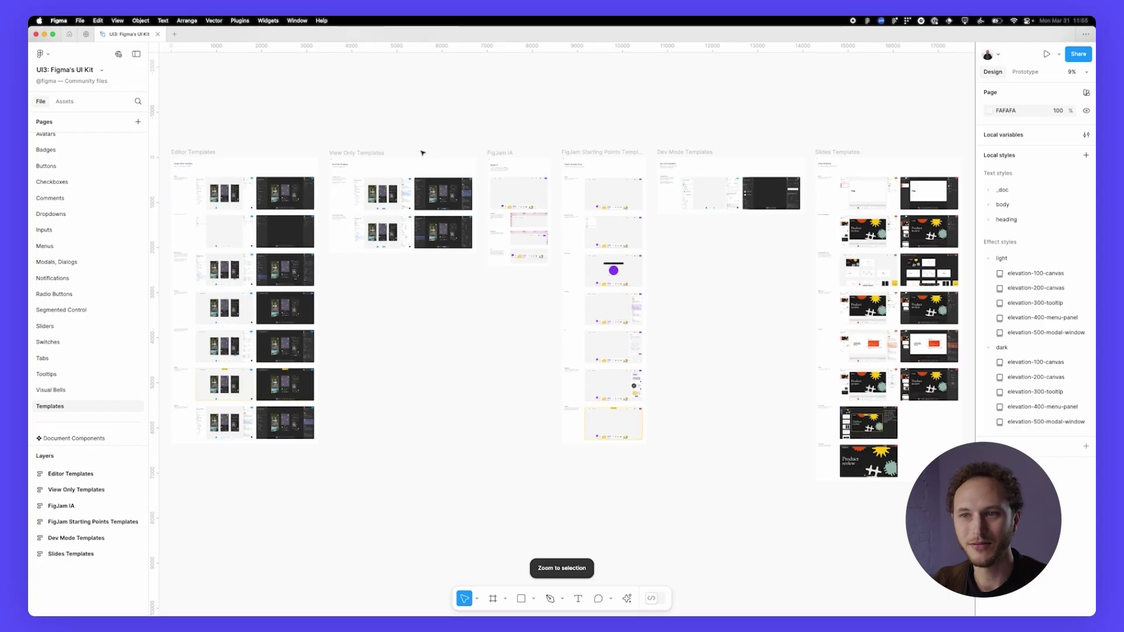
# - View the Editor Templates full-screen with the interface hidden, then restore the panels and zoom out
pyautogui.hscroll(-2, 552, 155)
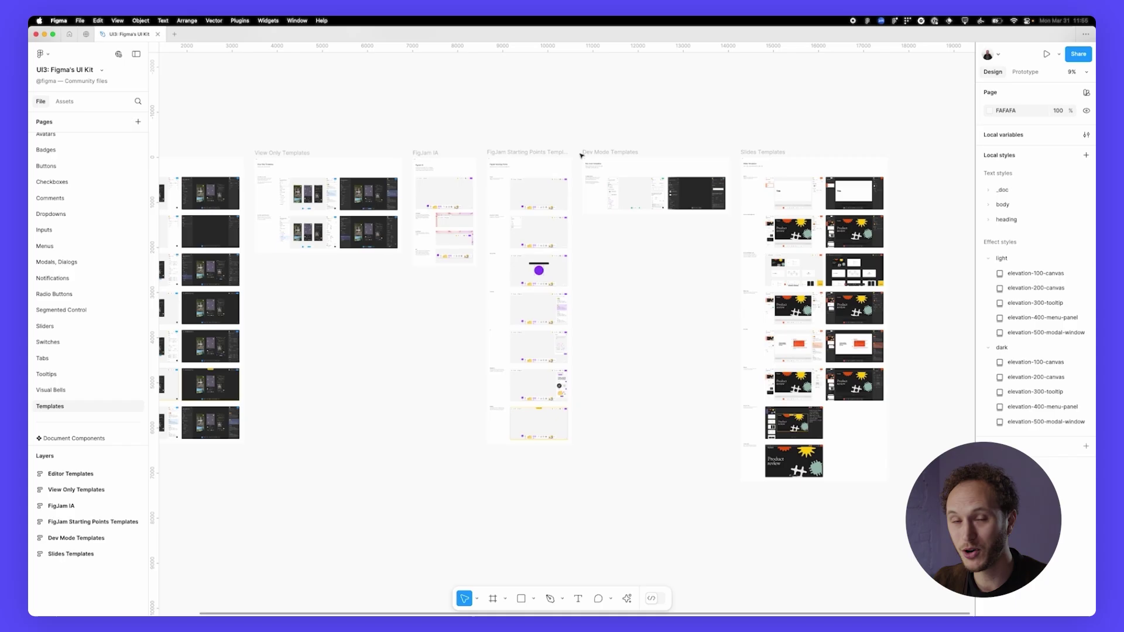
pyautogui.hscroll(-2, 206, 213)
pyautogui.scroll(6, 258, 183)
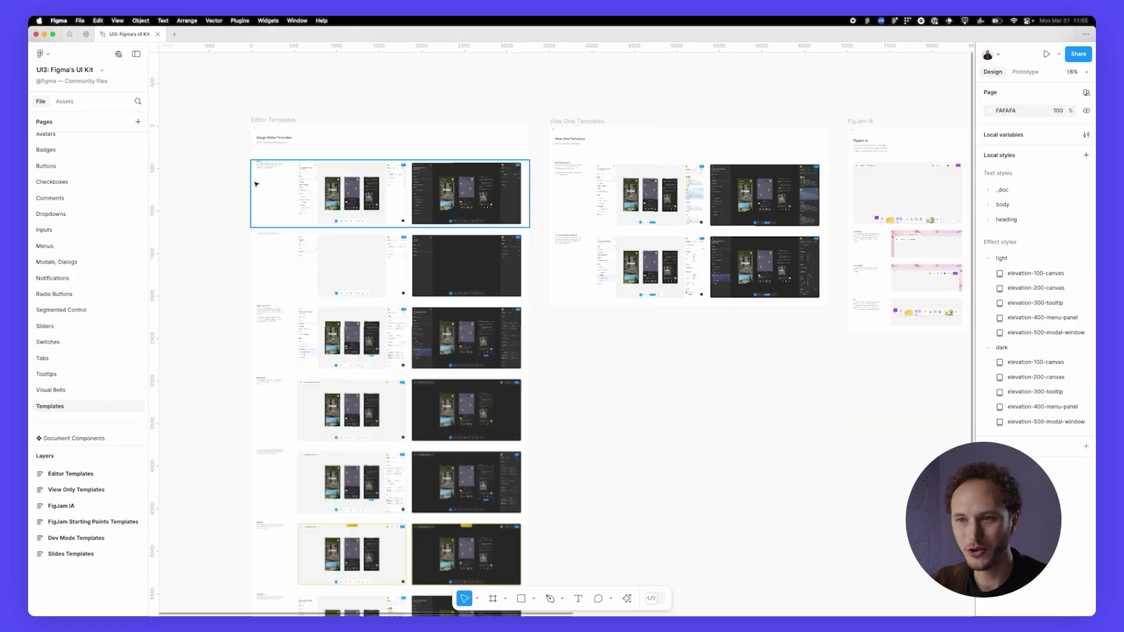
pyautogui.press('super+backslash')
pyautogui.scroll(5, 394, 159)
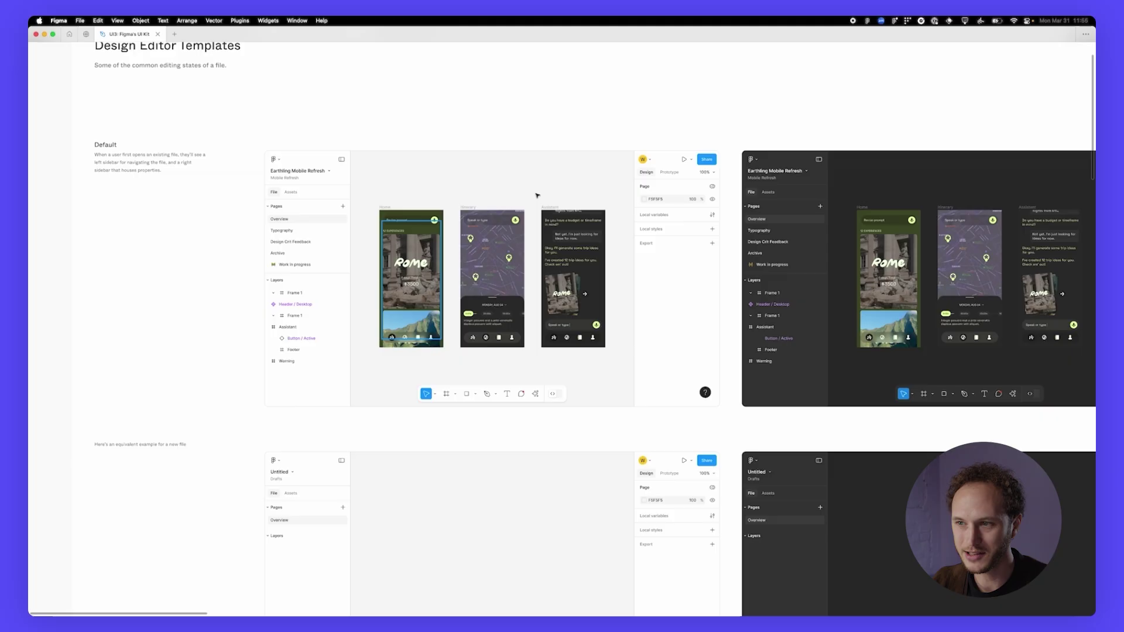
pyautogui.scroll(-5, 461, 192)
pyautogui.scroll(-2, 461, 191)
pyautogui.scroll(-8, 413, 262)
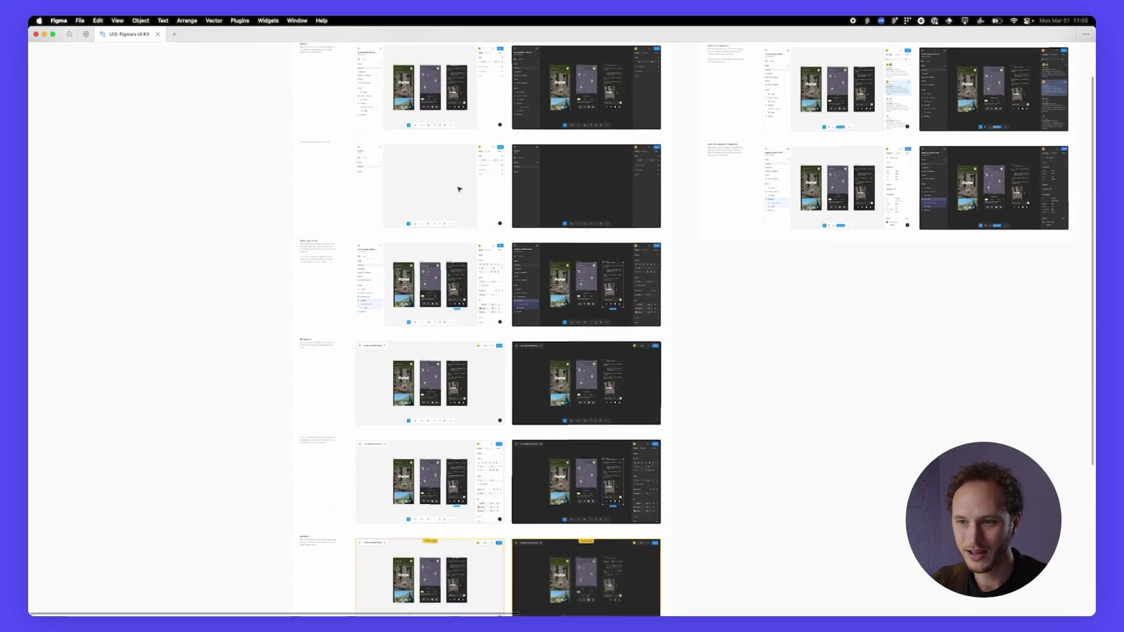
pyautogui.scroll(-3, 414, 262)
pyautogui.scroll(5, 381, 287)
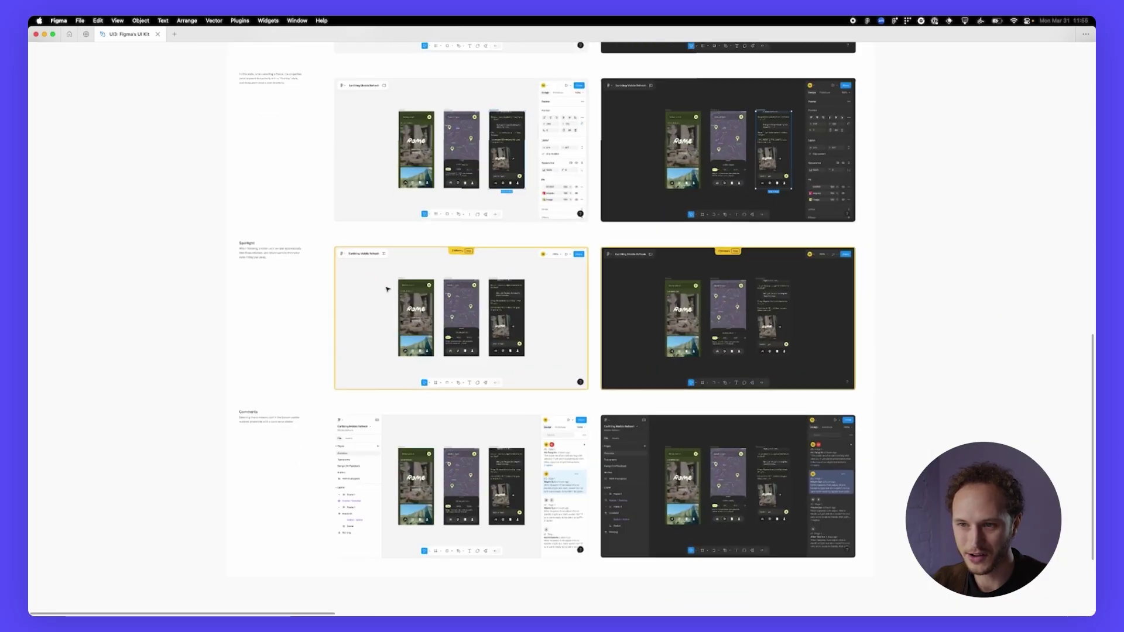
pyautogui.press('super+backslash')
pyautogui.scroll(-5, 403, 241)
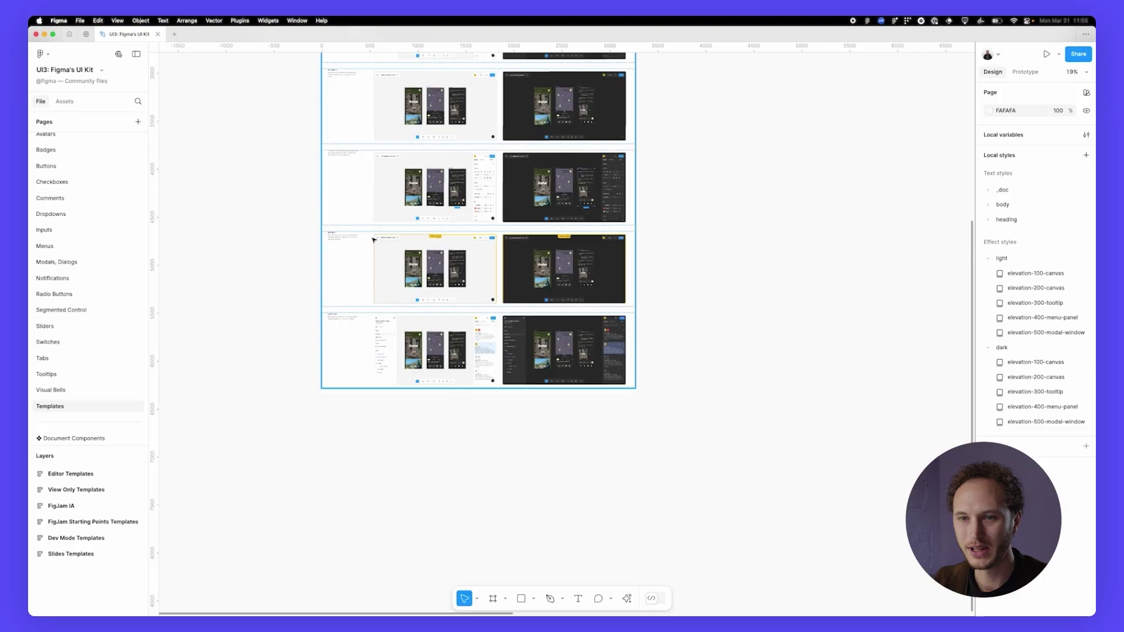
# - Open the Document Components page and zoom into the hover labels and _Token/Token frame
pyautogui.click(79, 438)
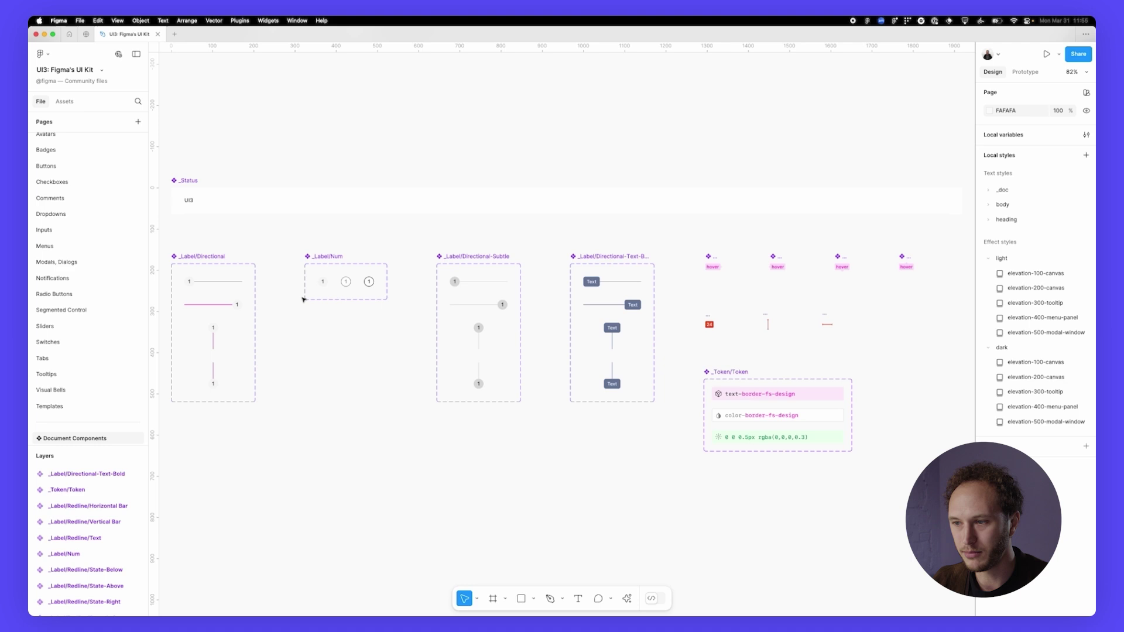
pyautogui.scroll(5, 896, 269)
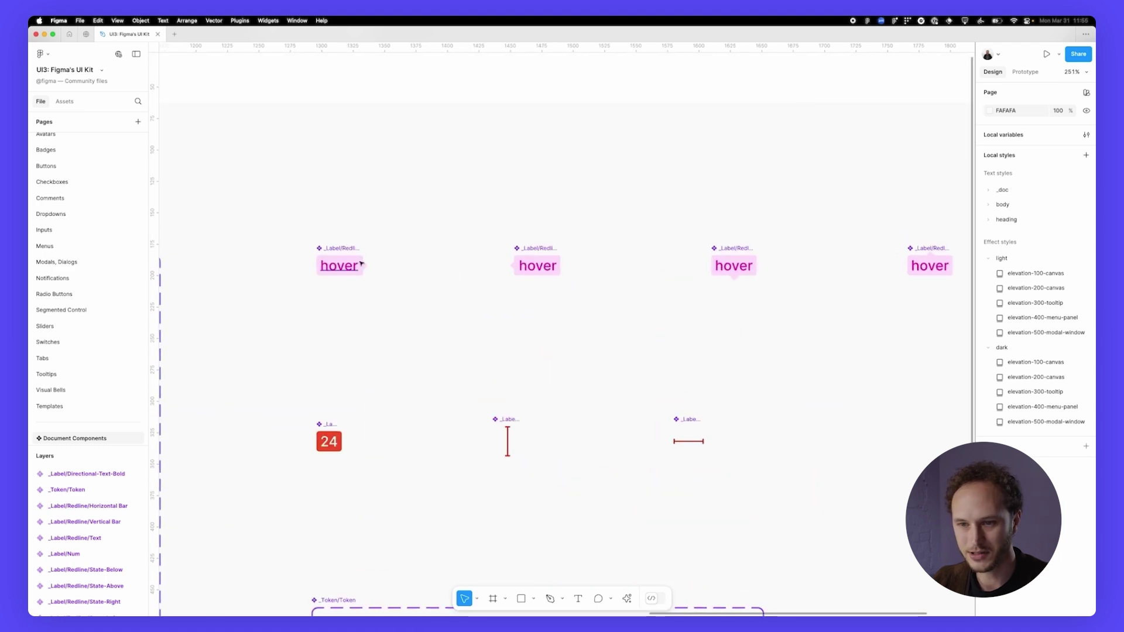
pyautogui.scroll(-2, 361, 264)
pyautogui.scroll(-5, 369, 351)
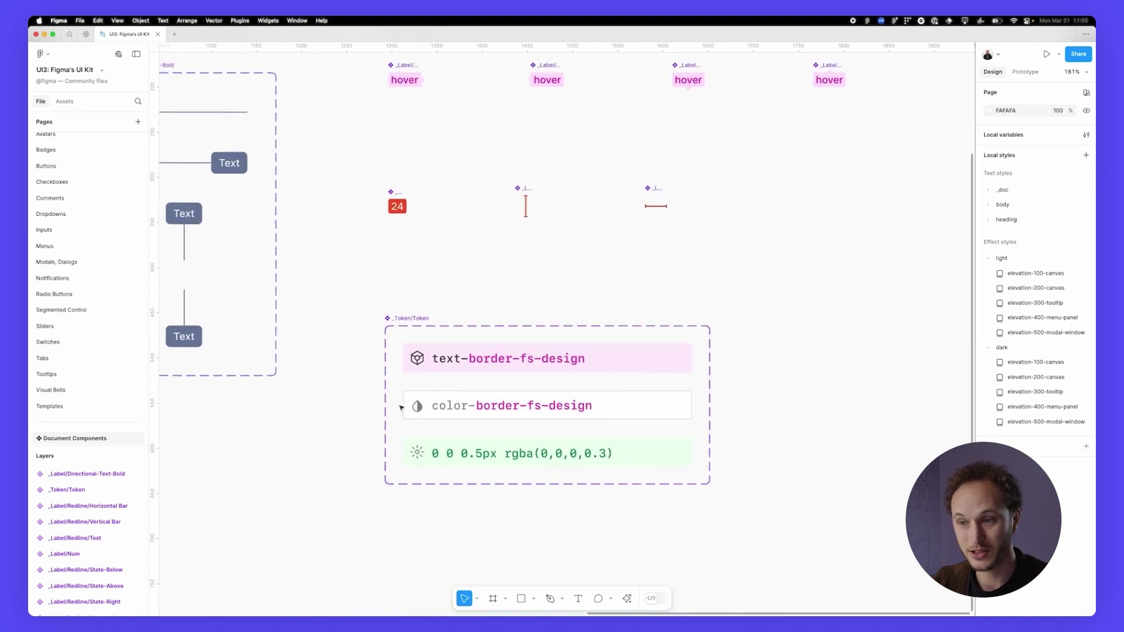
pyautogui.scroll(-5, 401, 407)
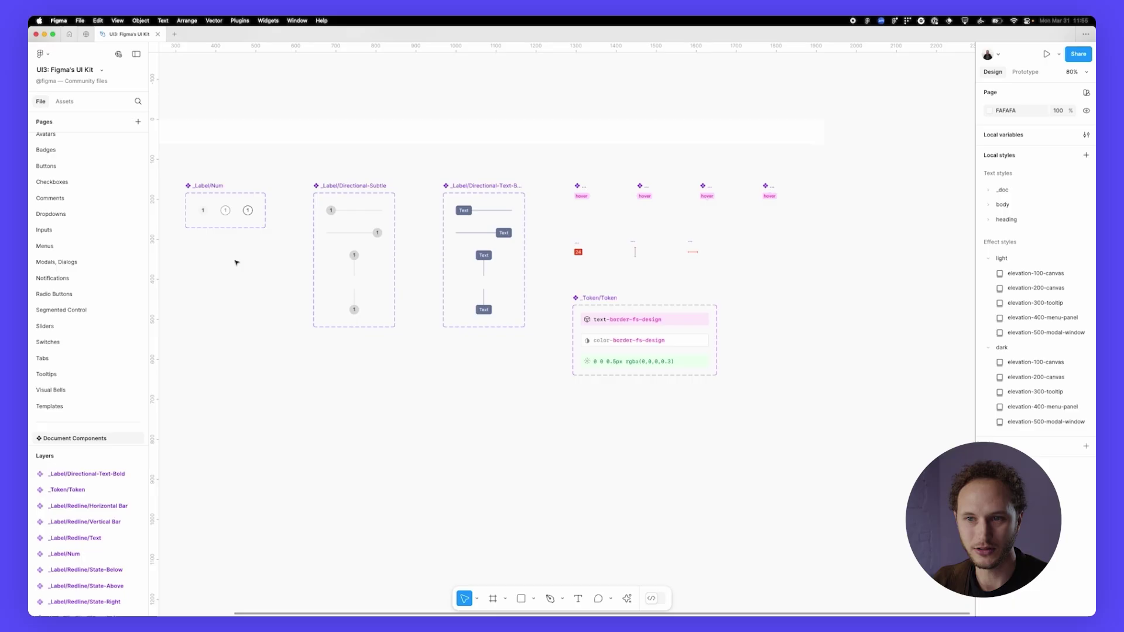
pyautogui.hscroll(-5, 237, 262)
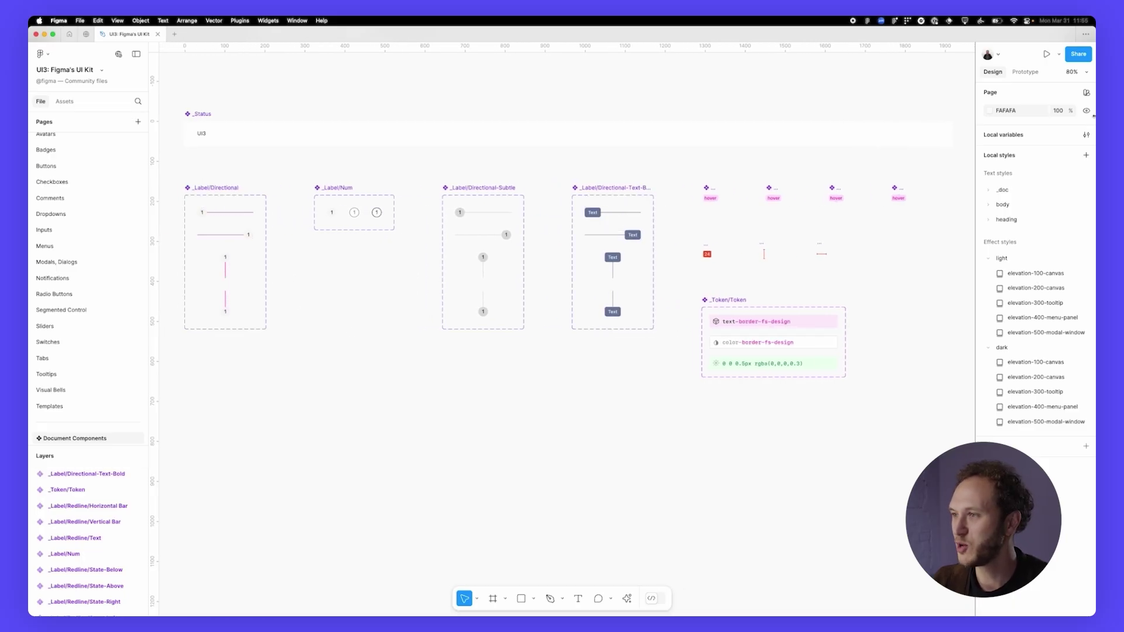
# - Open local variables and go from Sizing to the Typography collection (Inter, Whyte, Roboto Mono)
pyautogui.click(1087, 135)
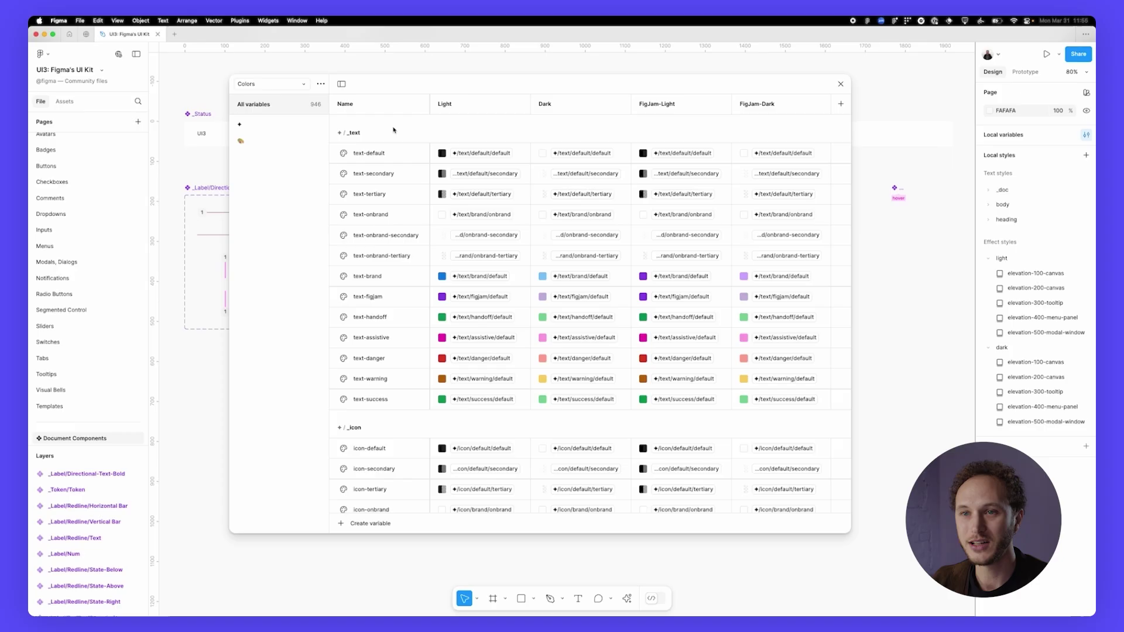
pyautogui.click(263, 86)
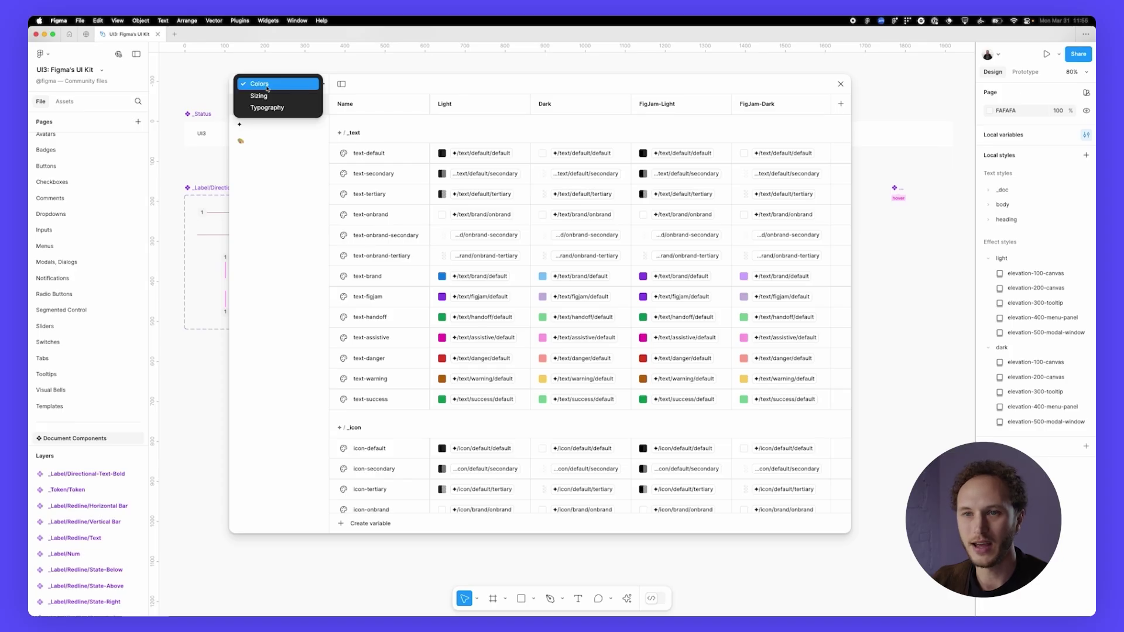
pyautogui.click(275, 95)
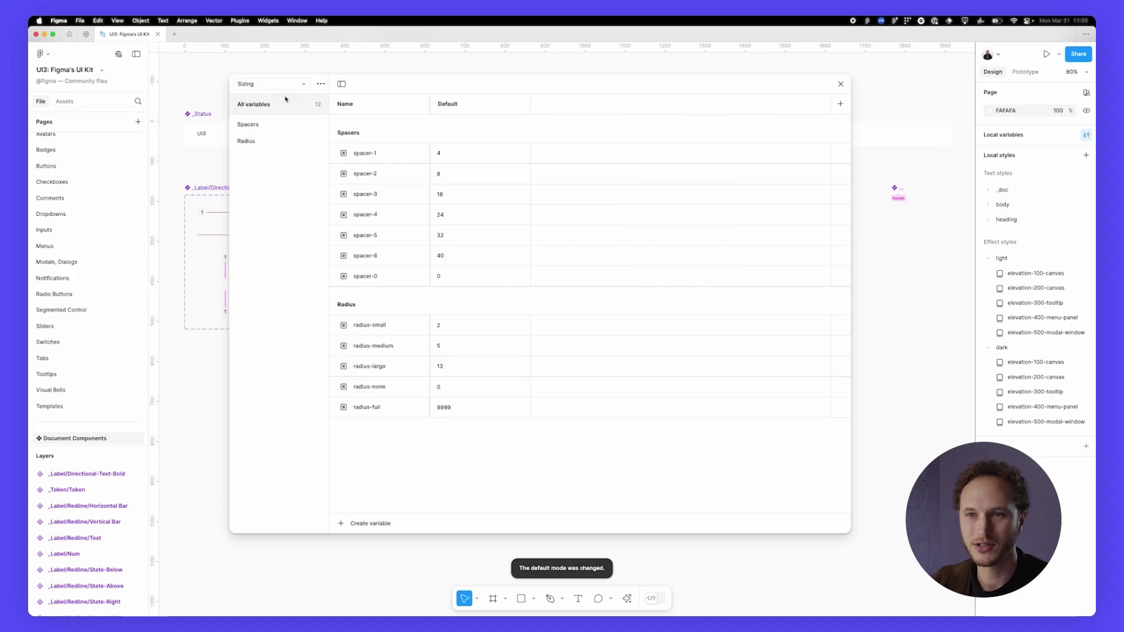
pyautogui.click(275, 92)
pyautogui.click(278, 105)
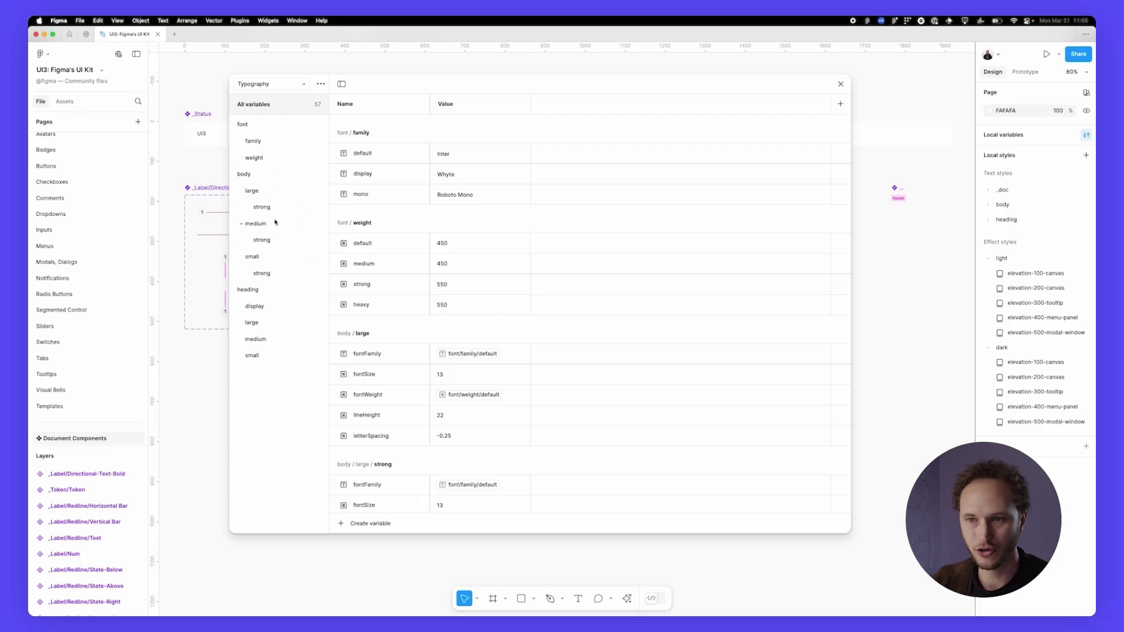
# - Expand the body text styles and inspect body.large.strong's settings in its editor
pyautogui.click(988, 205)
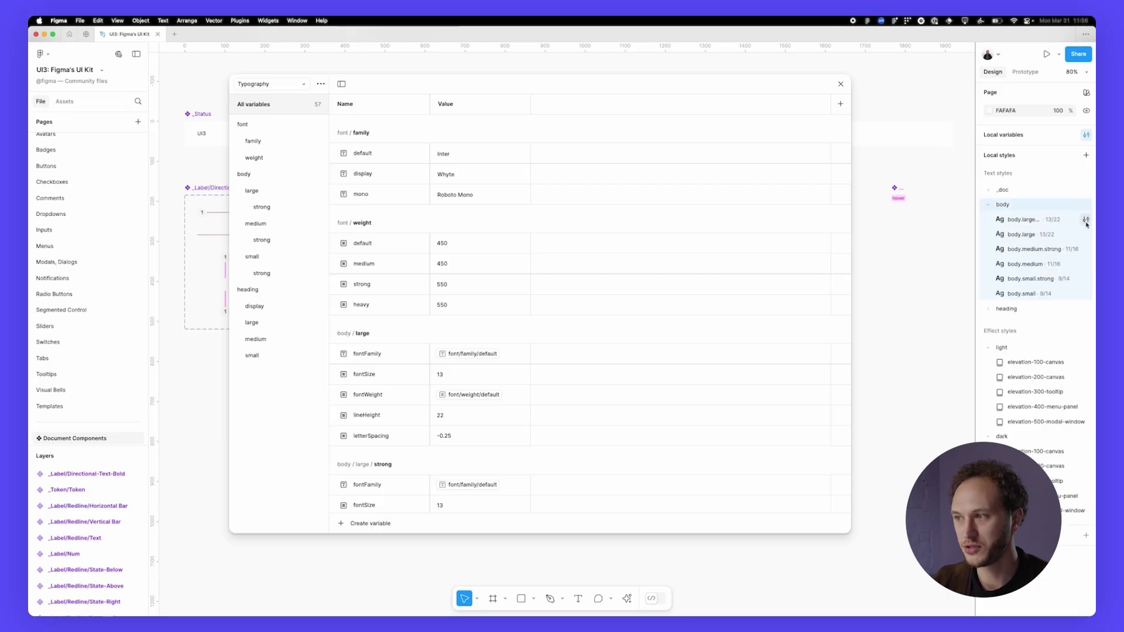
pyautogui.click(1086, 221)
pyautogui.moveTo(935, 225); pyautogui.dragTo(982, 220)
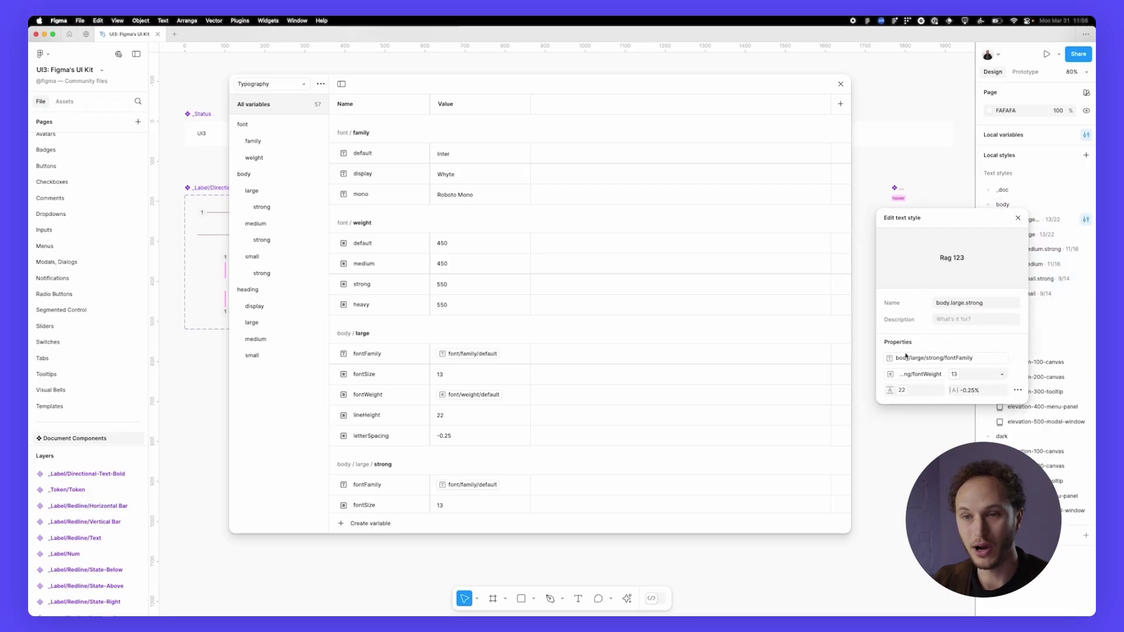
pyautogui.click(1017, 217)
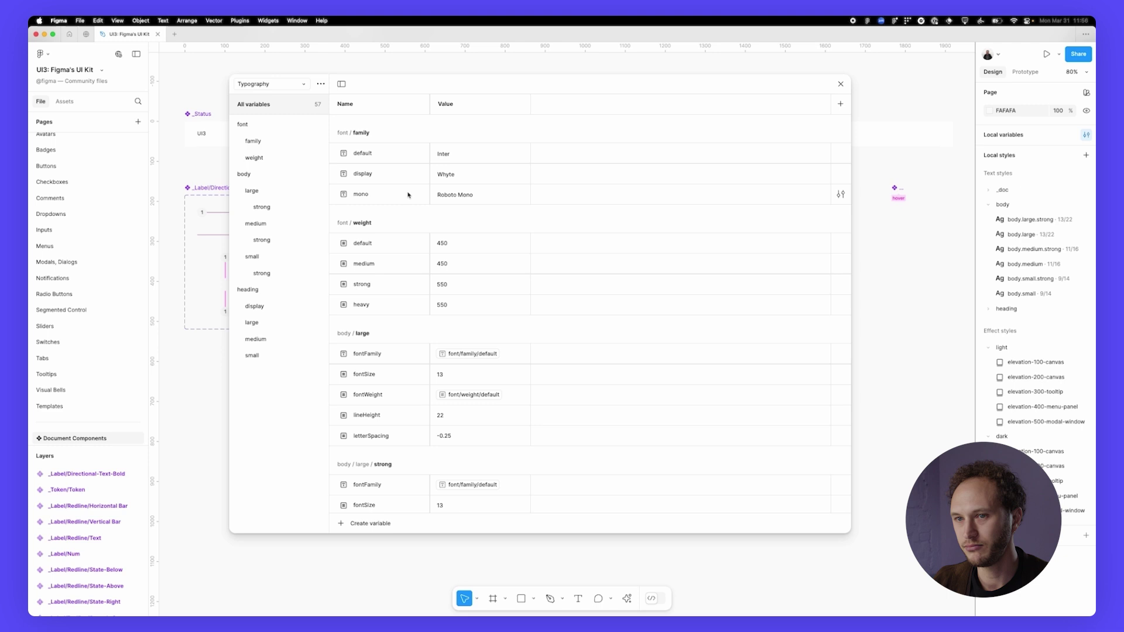
# - Filter to body/large/strong, then show the Sizing collection's spacer and radius values
pyautogui.click(268, 209)
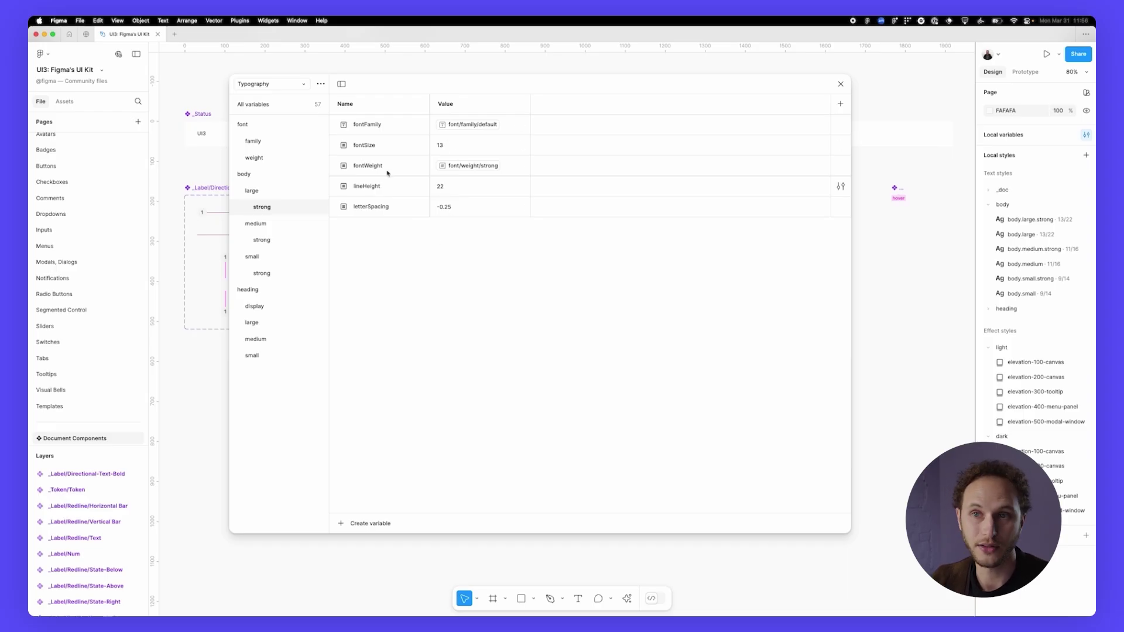
pyautogui.click(303, 86)
pyautogui.click(301, 91)
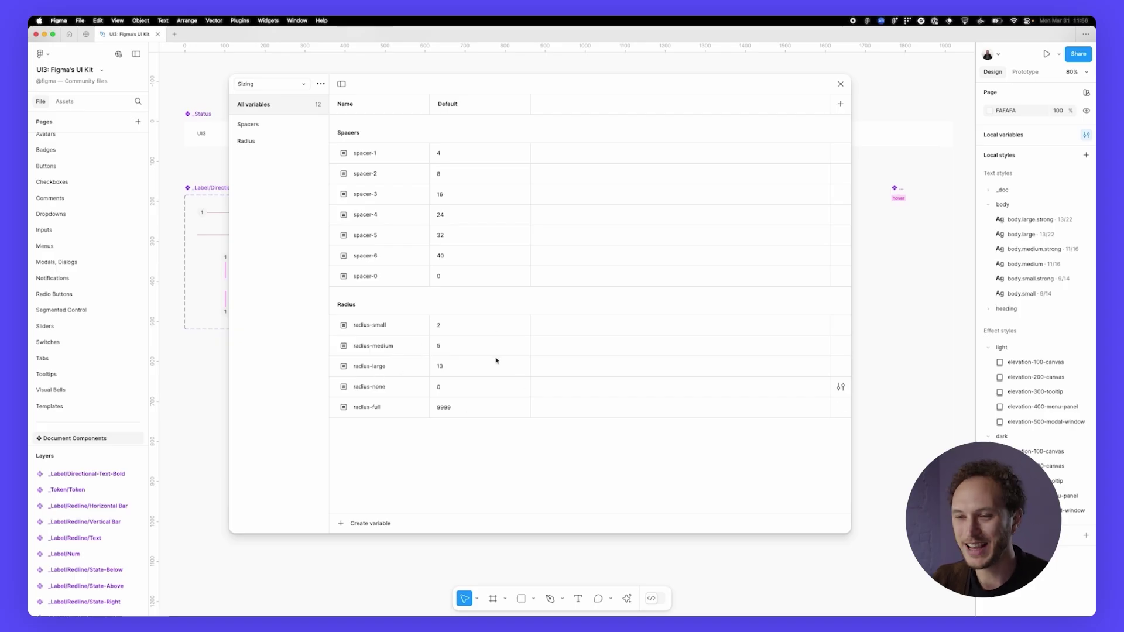
# - Switch to the Colors collection and toggle the ✦ group open and closed
pyautogui.click(288, 85)
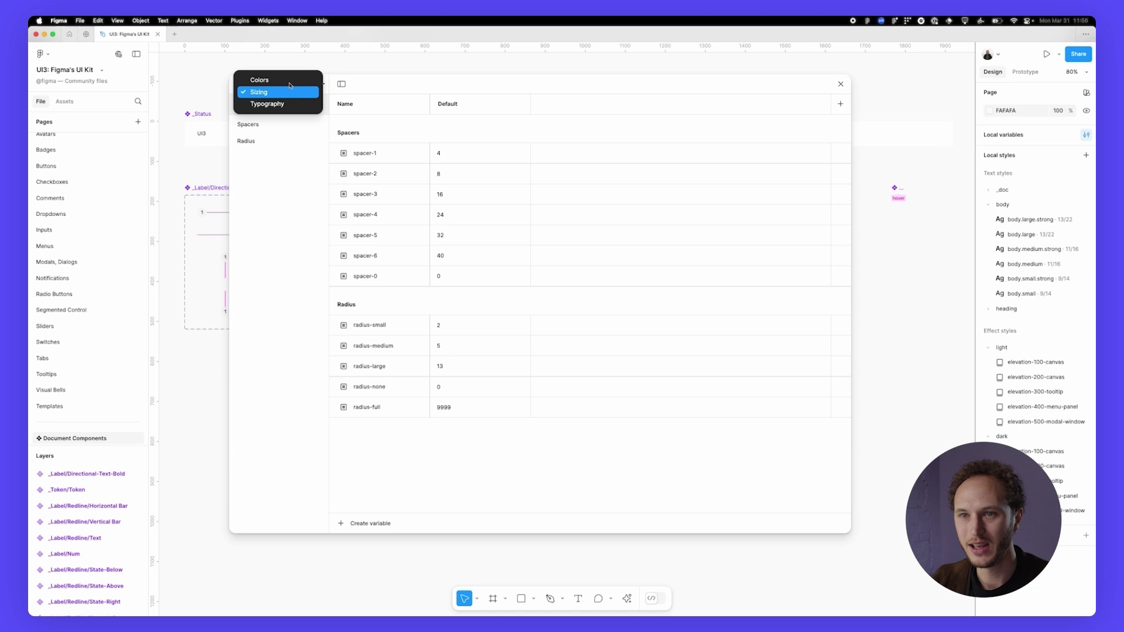
pyautogui.click(289, 81)
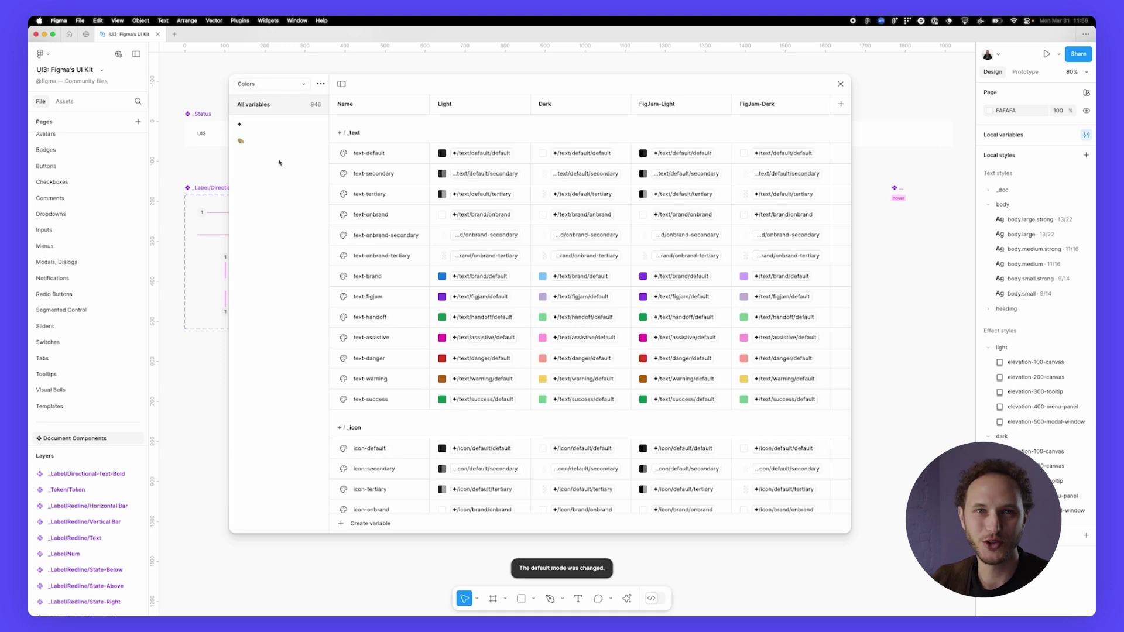
pyautogui.click(234, 125)
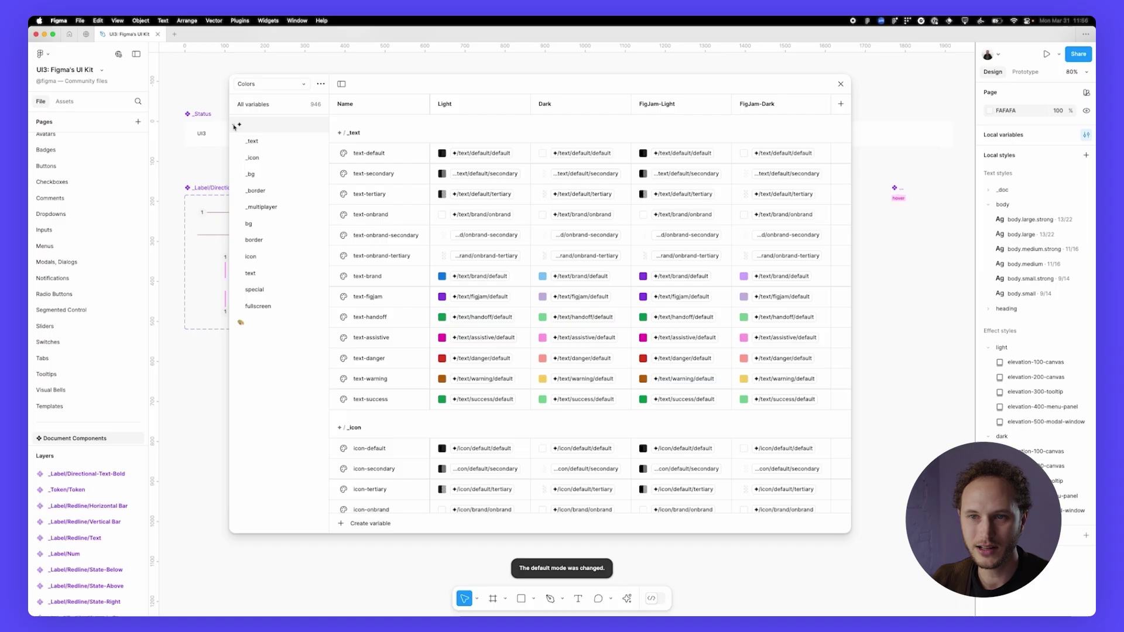
pyautogui.click(234, 125)
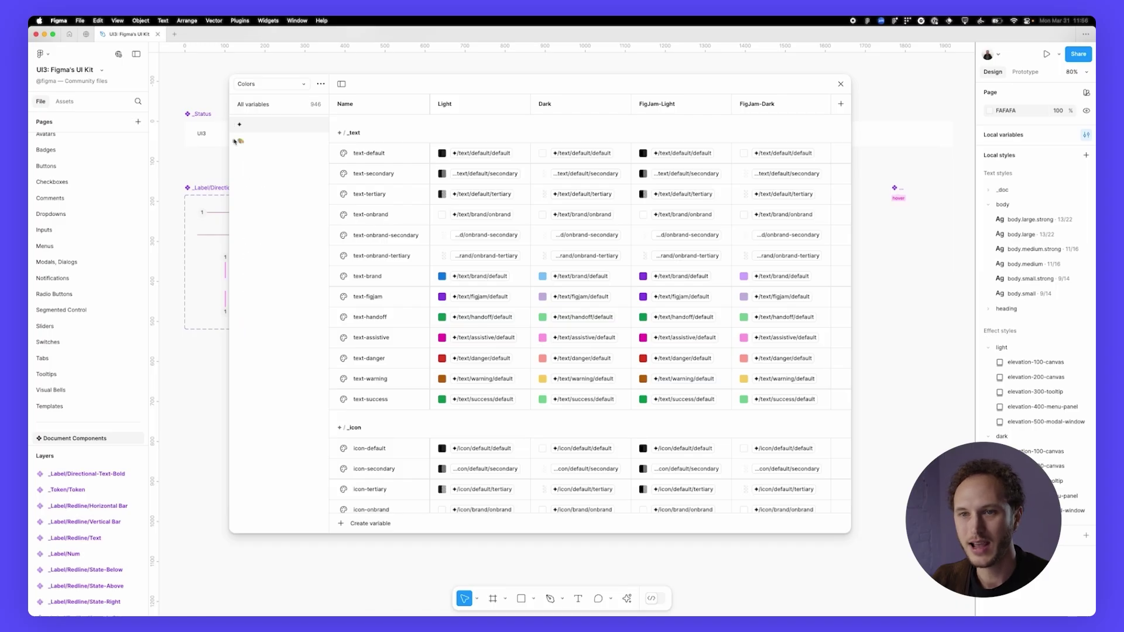
# - Expand the primitive palette and scroll across Light, Dark, FigJam, DevMode and Slides modes
pyautogui.click(234, 141)
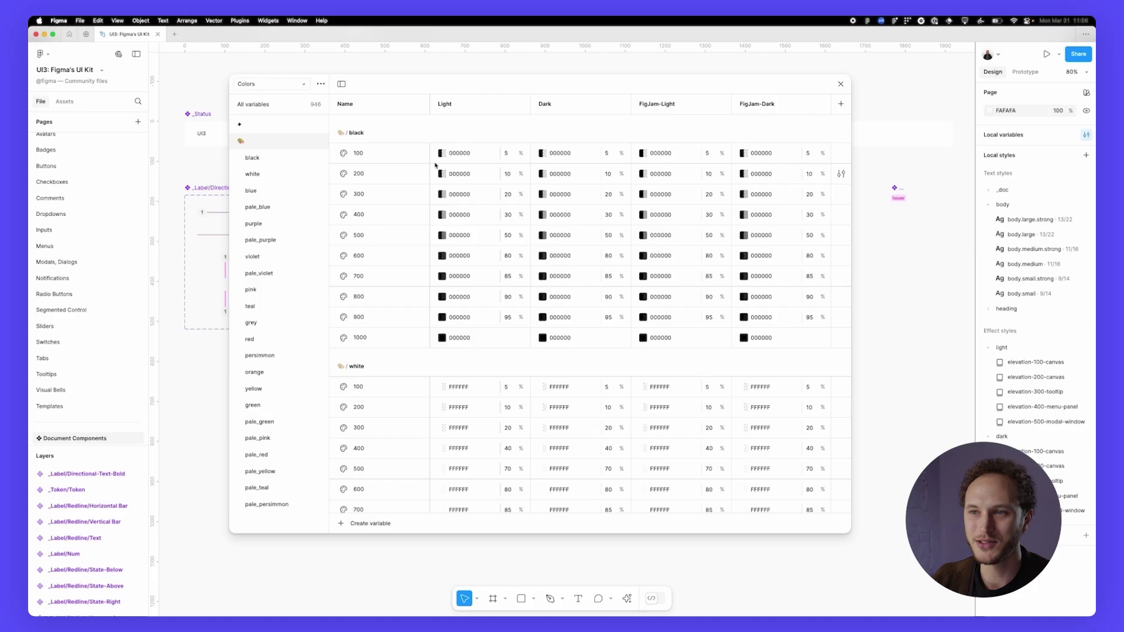
pyautogui.hscroll(5, 442, 153)
pyautogui.hscroll(-5, 442, 153)
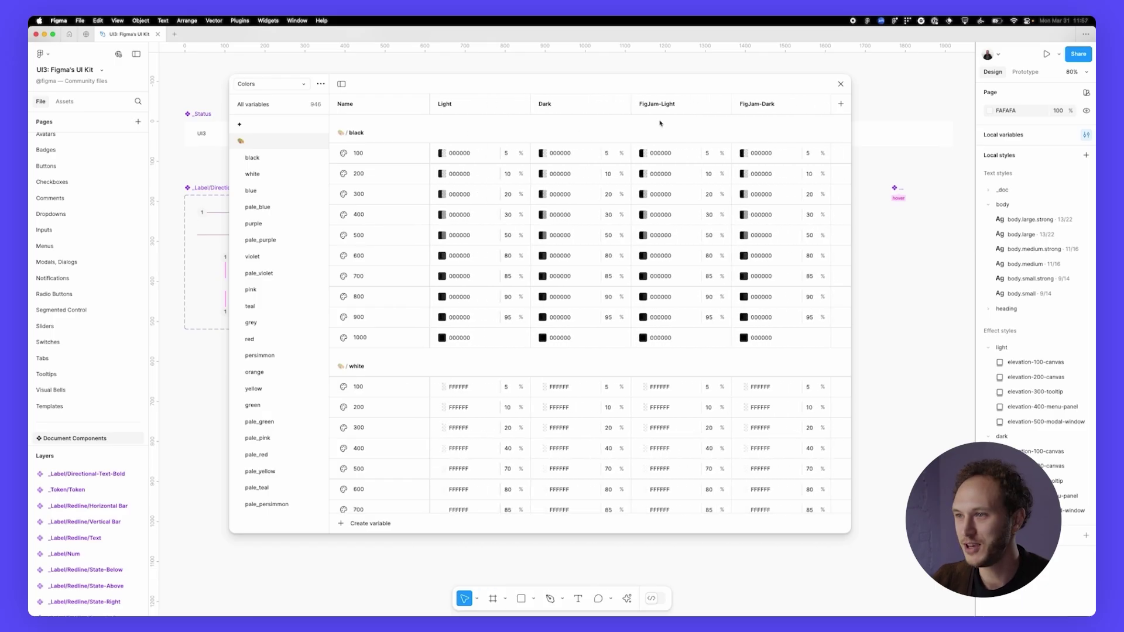
pyautogui.hscroll(4, 660, 123)
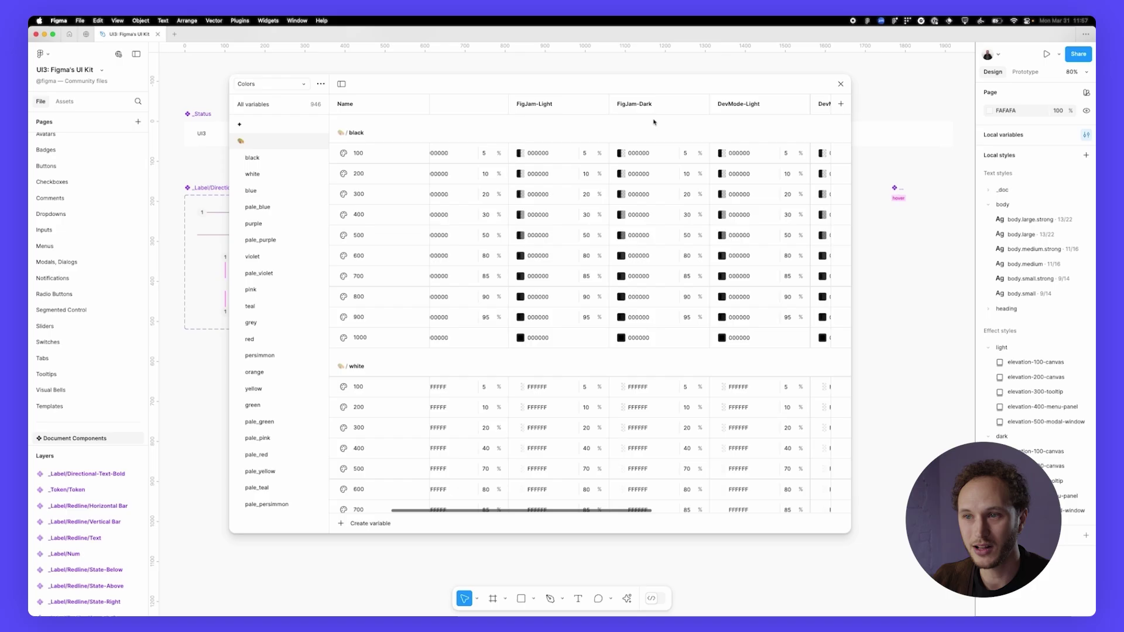
pyautogui.hscroll(-4, 654, 122)
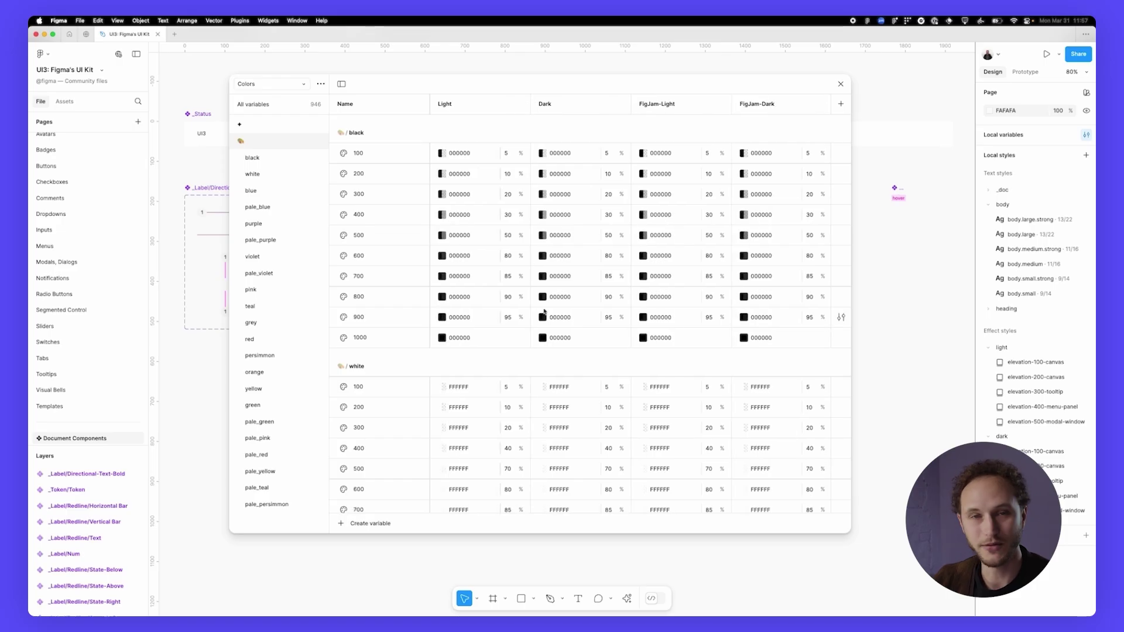
# - Collapse the palette, expand the ✦ group, and filter to bg/assistive's five pink values
pyautogui.click(234, 142)
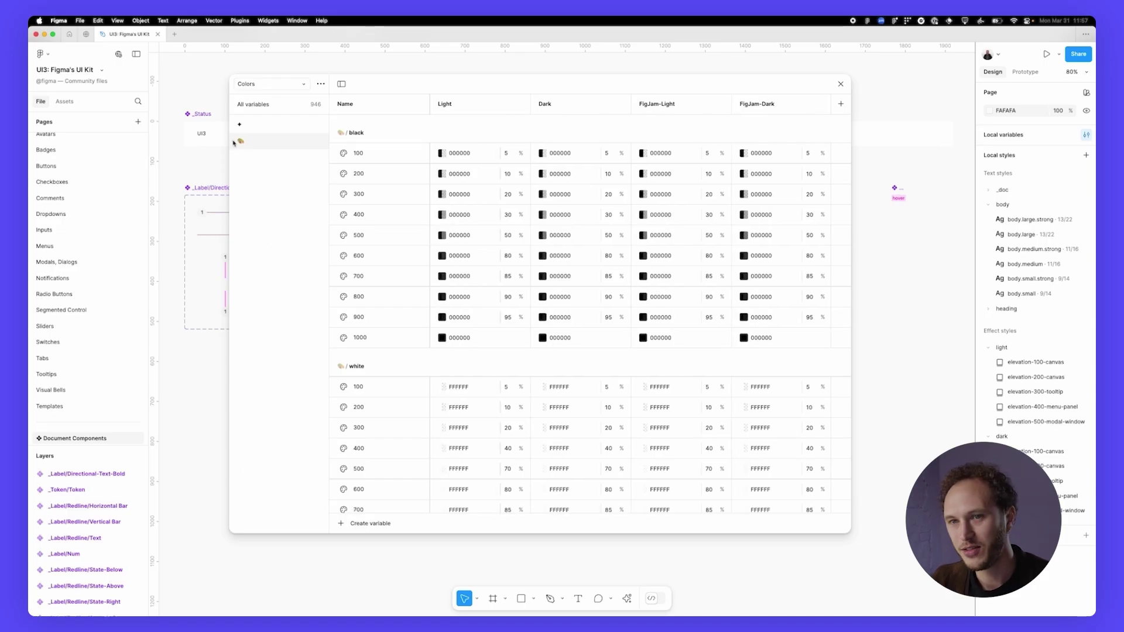
pyautogui.click(234, 125)
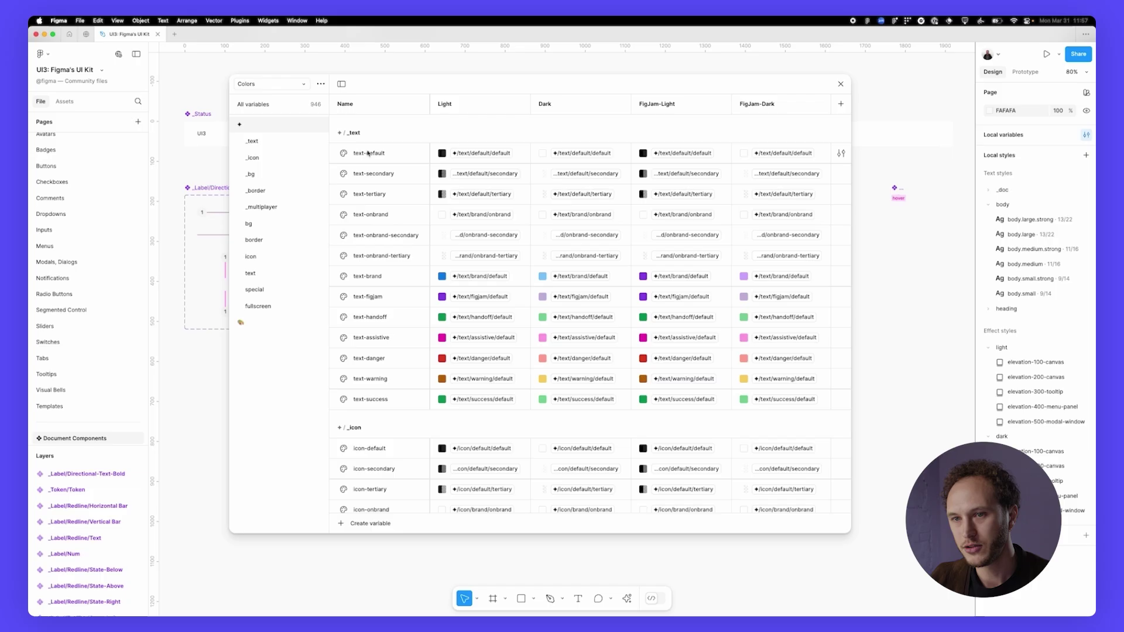
pyautogui.scroll(-15, 375, 264)
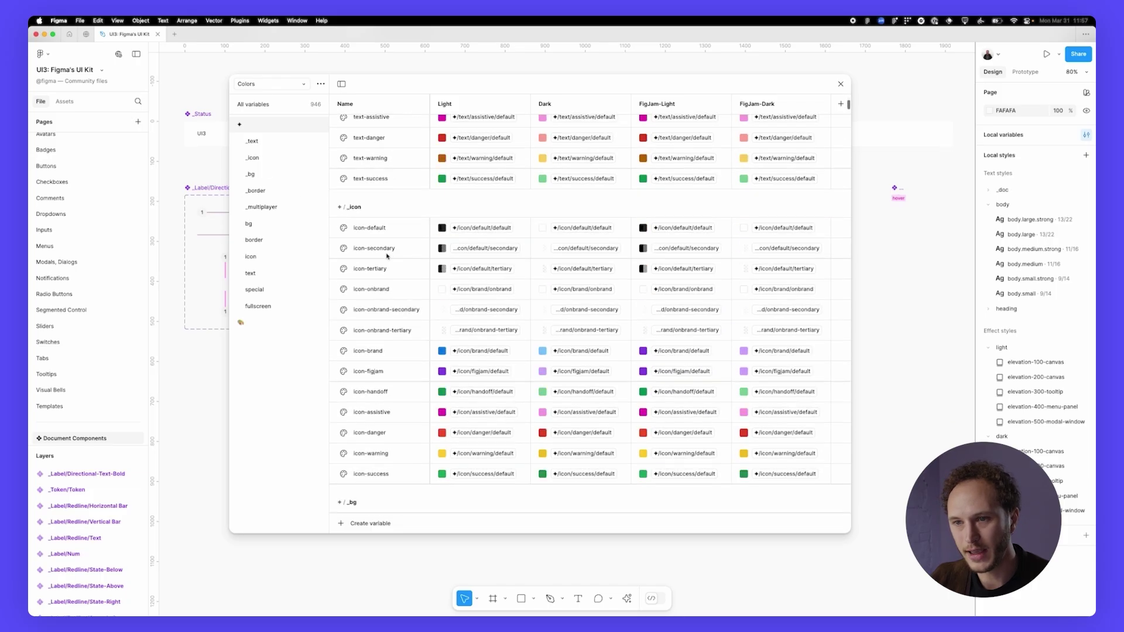
pyautogui.scroll(-2, 386, 256)
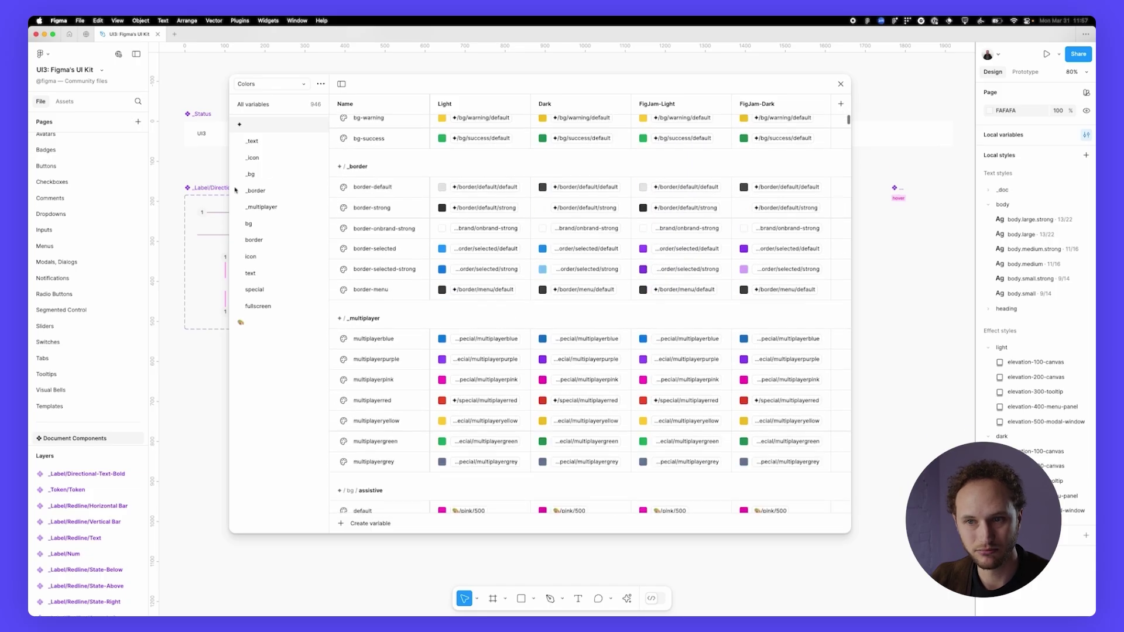
pyautogui.click(241, 225)
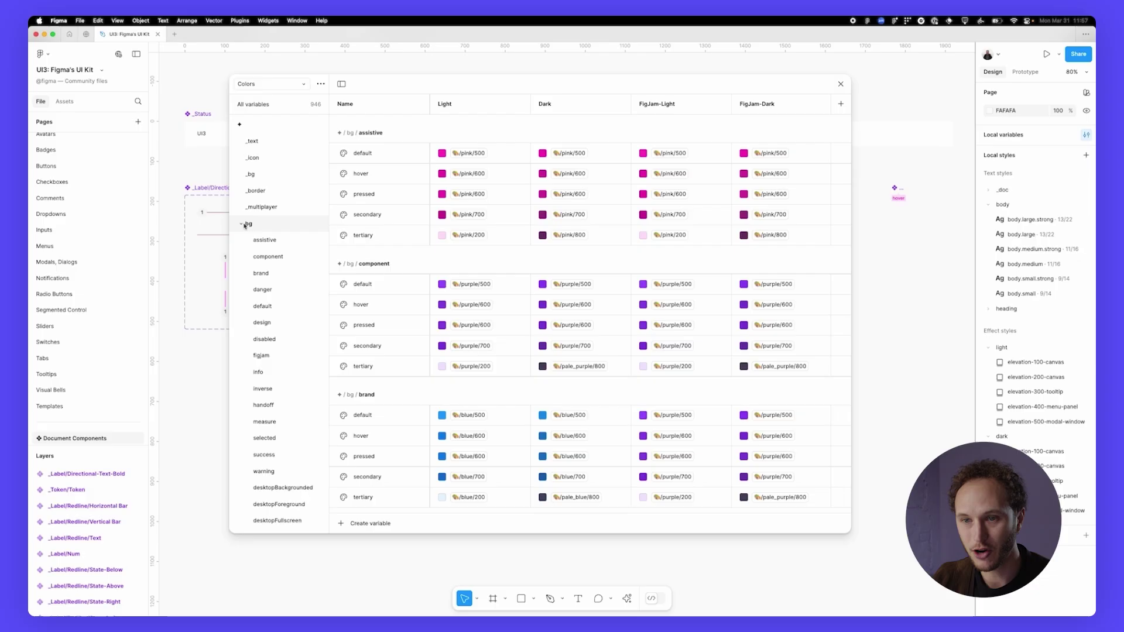
pyautogui.click(265, 242)
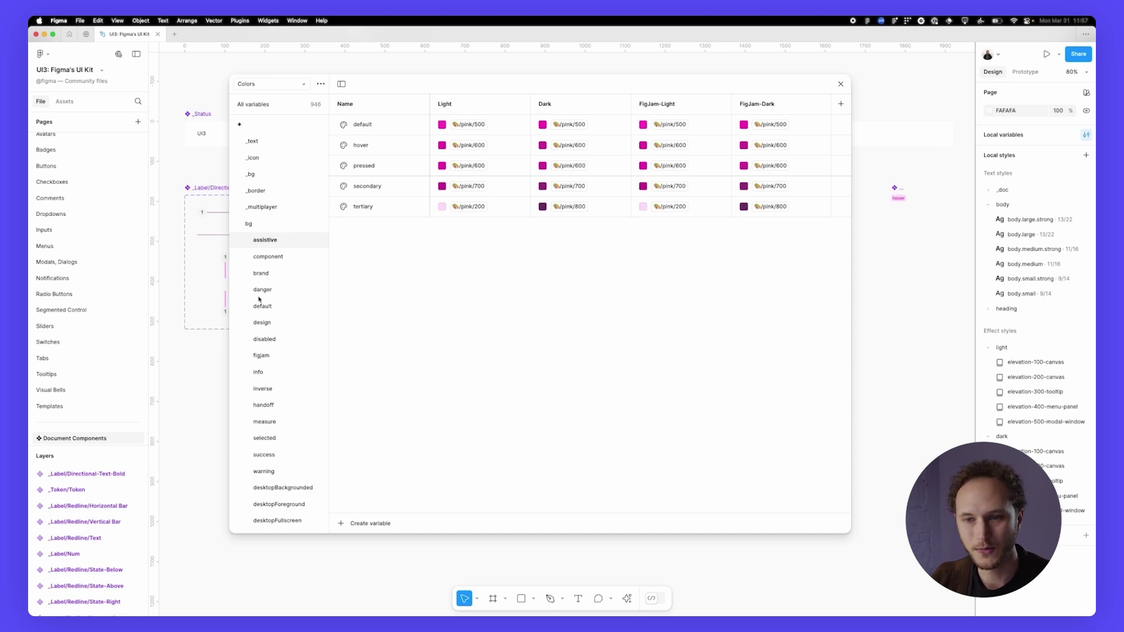
# - Step through the bg/figjam, measure and selected colors, ending on bg/handoff's greens
pyautogui.scroll(-3, 260, 293)
pyautogui.click(264, 274)
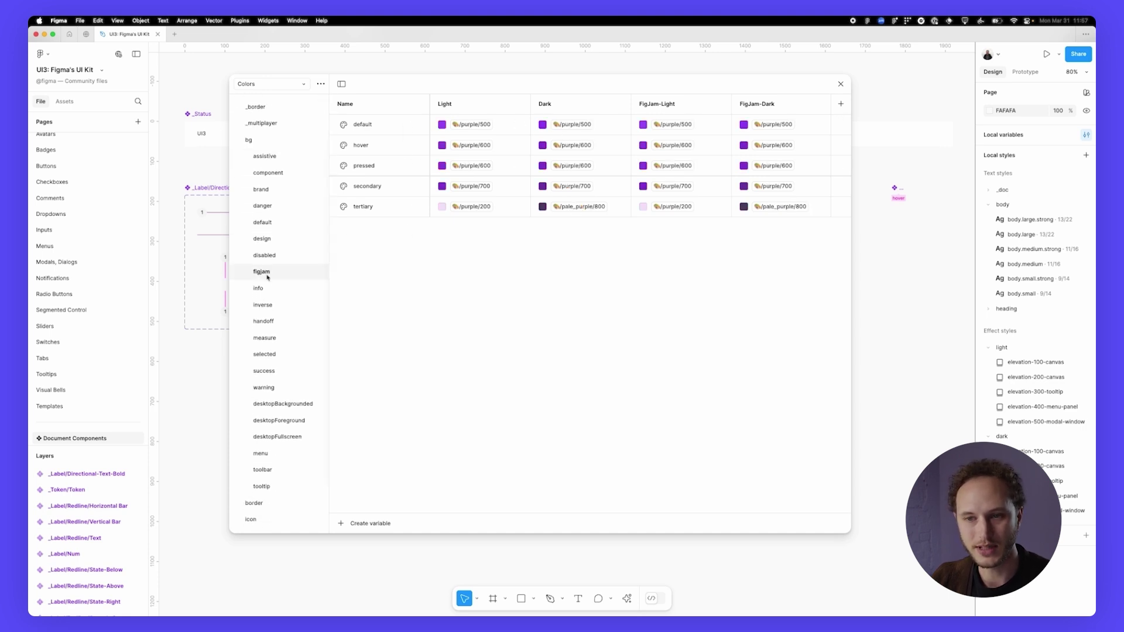
pyautogui.click(267, 338)
pyautogui.click(265, 355)
pyautogui.click(269, 324)
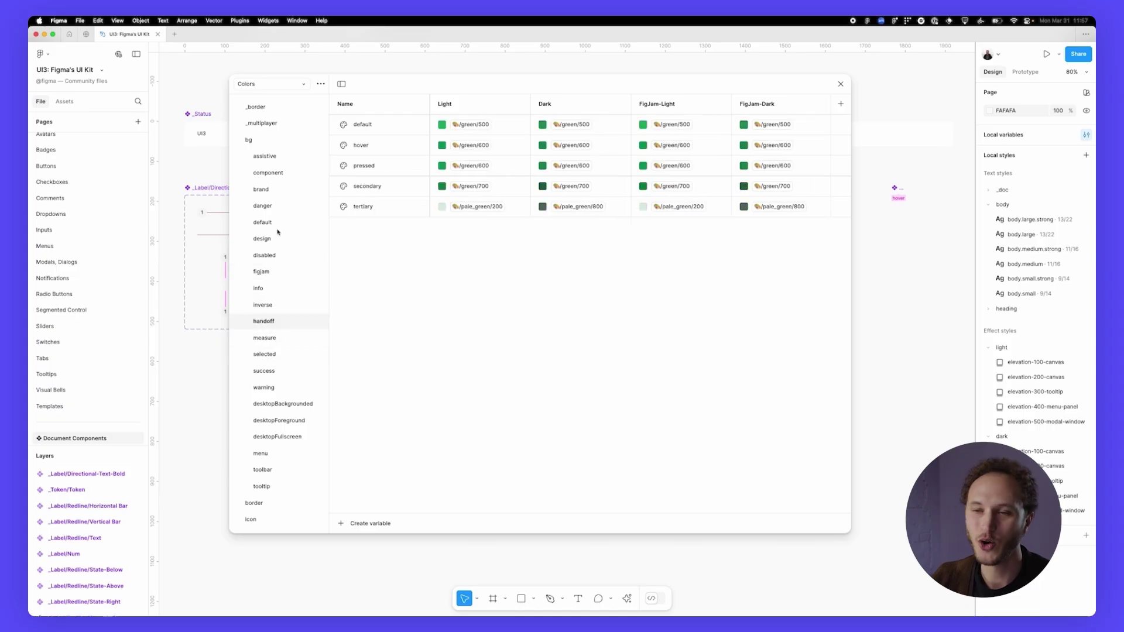